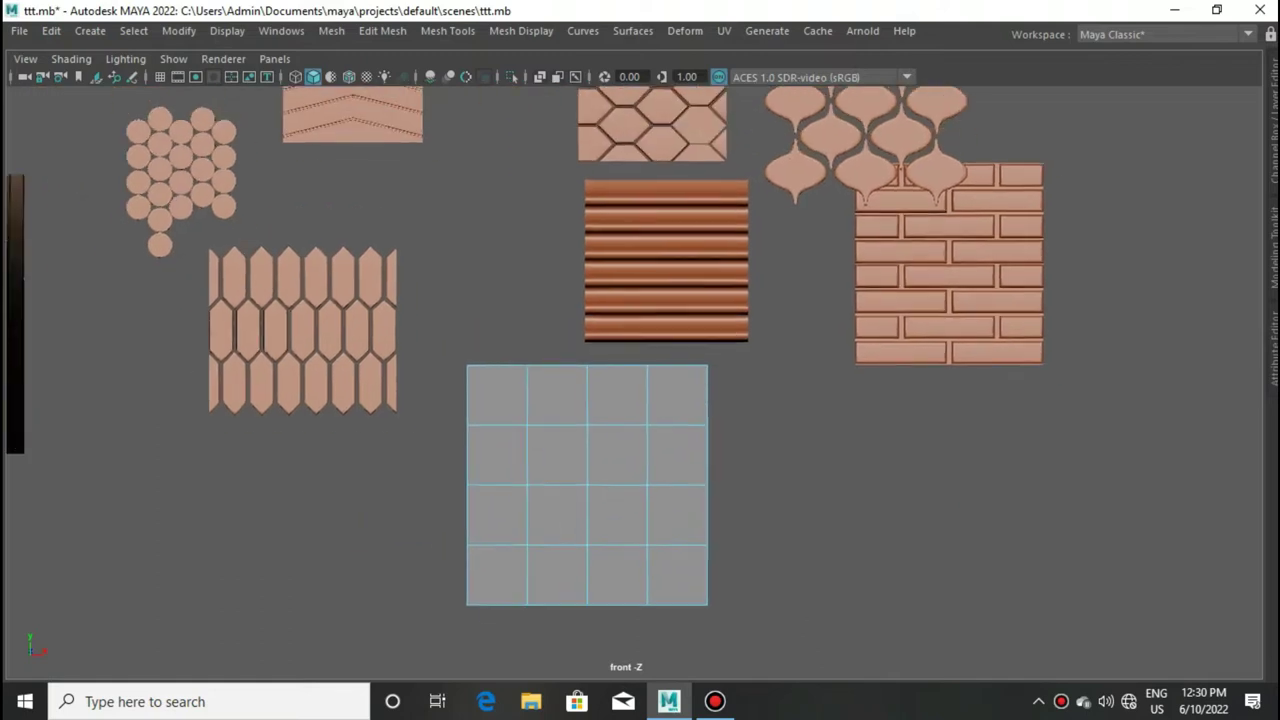
Step: Center the blank grid plane and insert a horizontal edge loop across it
shift+right_drag(666, 309, 666, 309)
scroll(591, 295, up, 1)
click(591, 293)
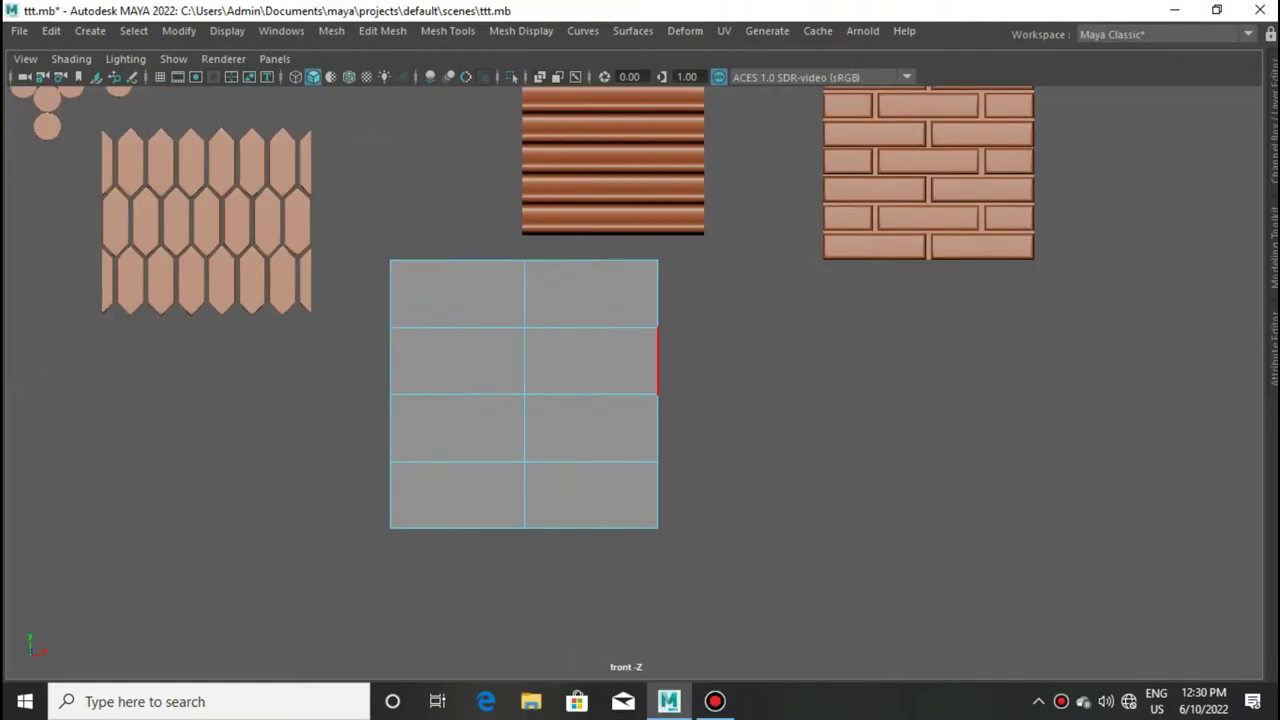
click(591, 318)
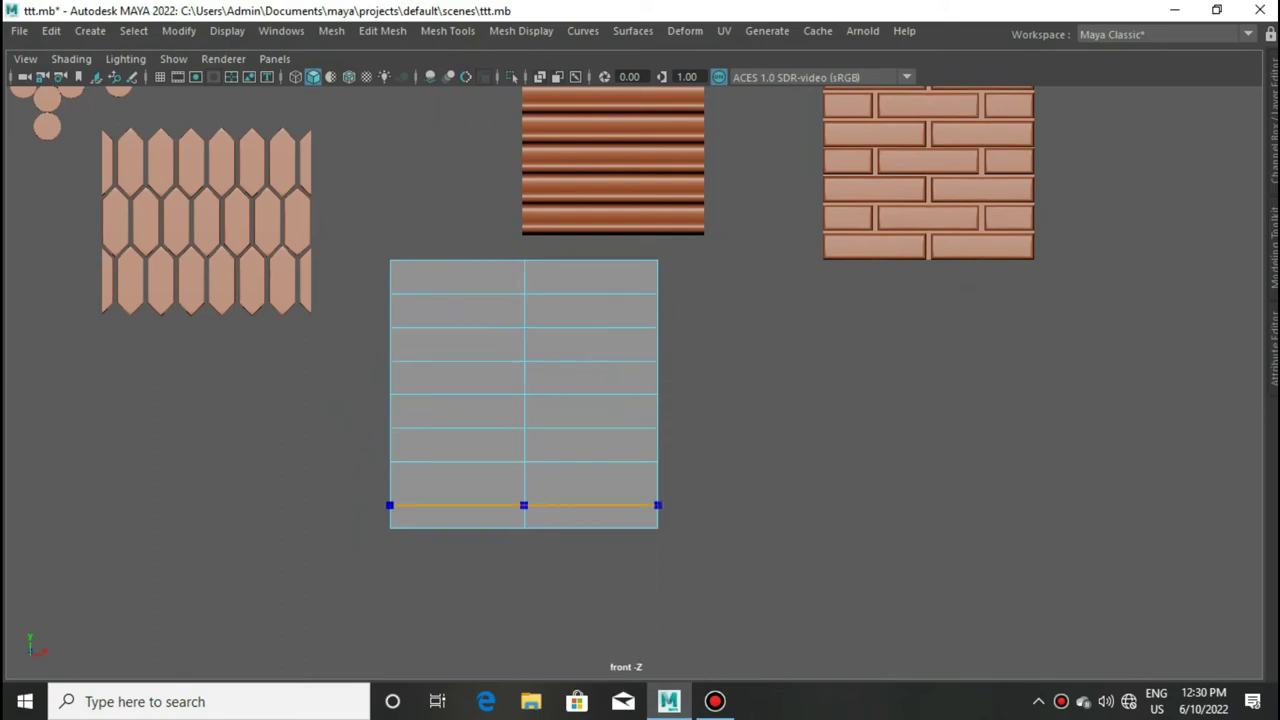
Step: Lower the outer vertex columns to bend rows into chevrons, then add two vertical edge loops
right_drag(594, 183, 509, 183)
drag(616, 285, 641, 345)
key(w)
drag(524, 330, 524, 354)
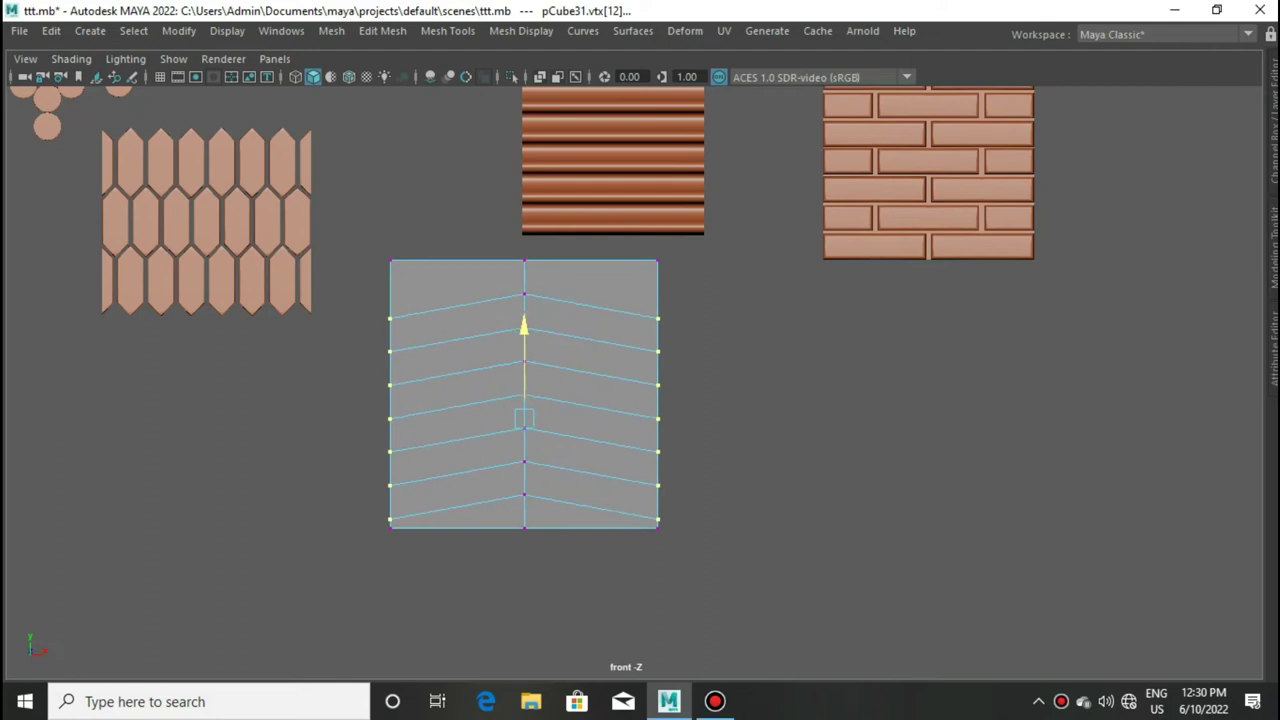
click(456, 340)
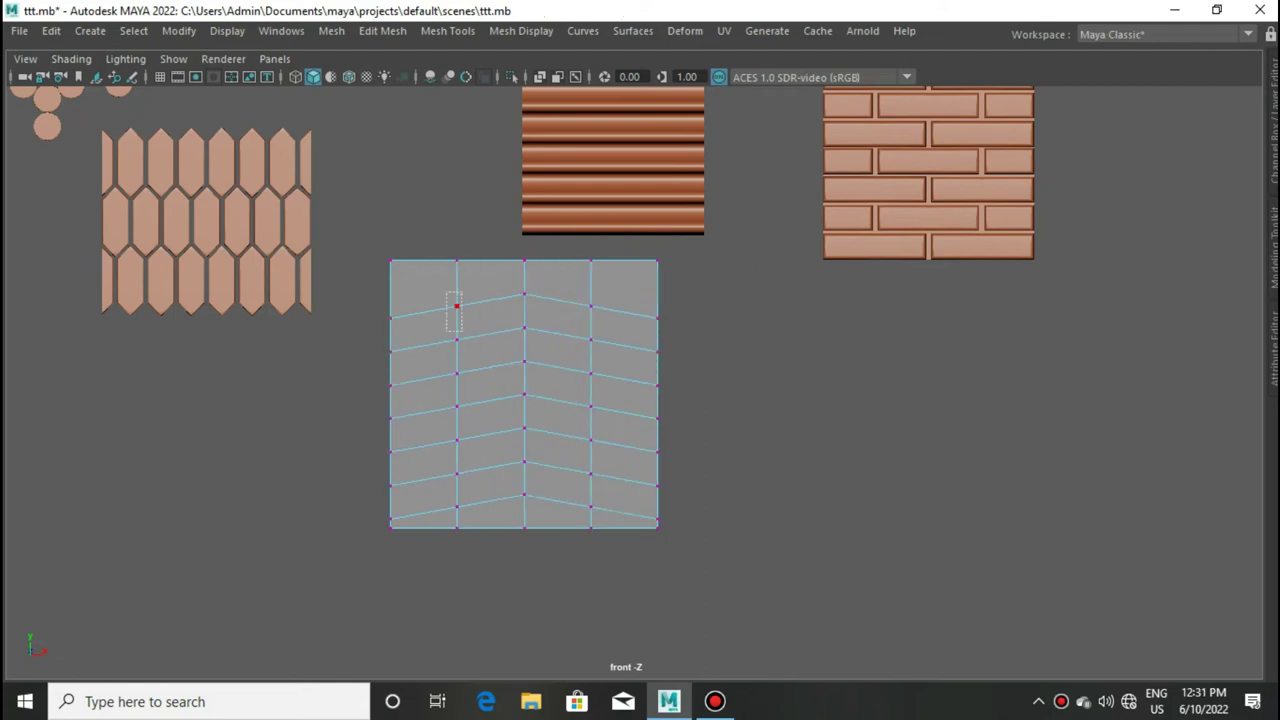
Step: Raise the in-between vertex columns along Y so each row forms soft double arches
drag(524, 345, 524, 354)
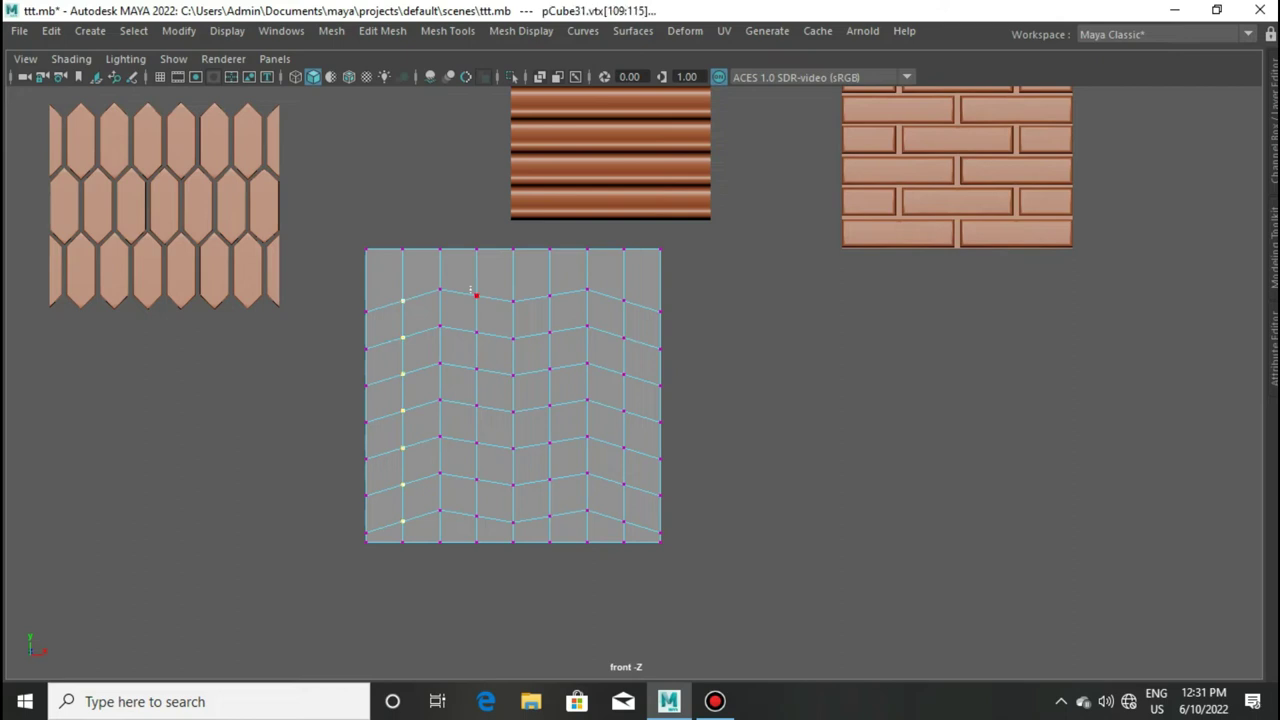
drag(439, 316, 439, 318)
shift+drag(549, 292, 556, 463)
shift+drag(617, 288, 630, 470)
drag(512, 340, 512, 336)
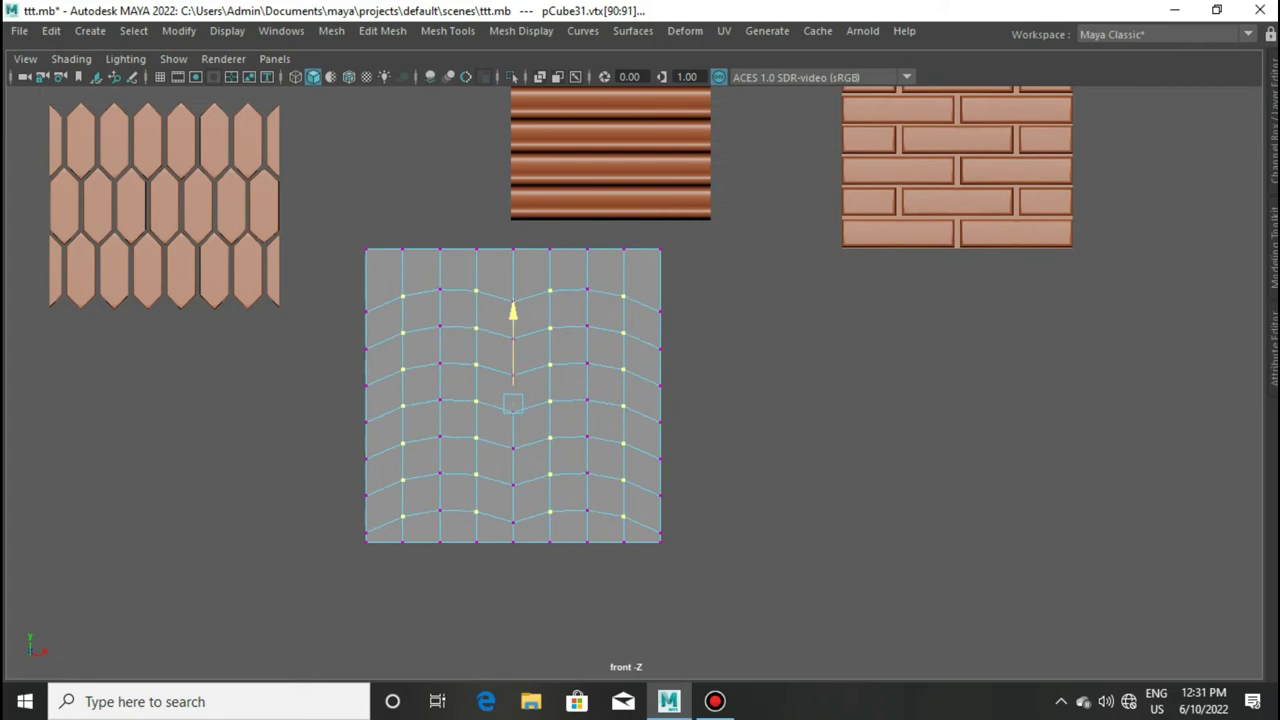
scroll(512, 400, up, 2)
scroll(512, 400, up, 1)
scroll(560, 380, up, 1)
scroll(560, 380, down, 1)
shift+right_drag(526, 243, 429, 243)
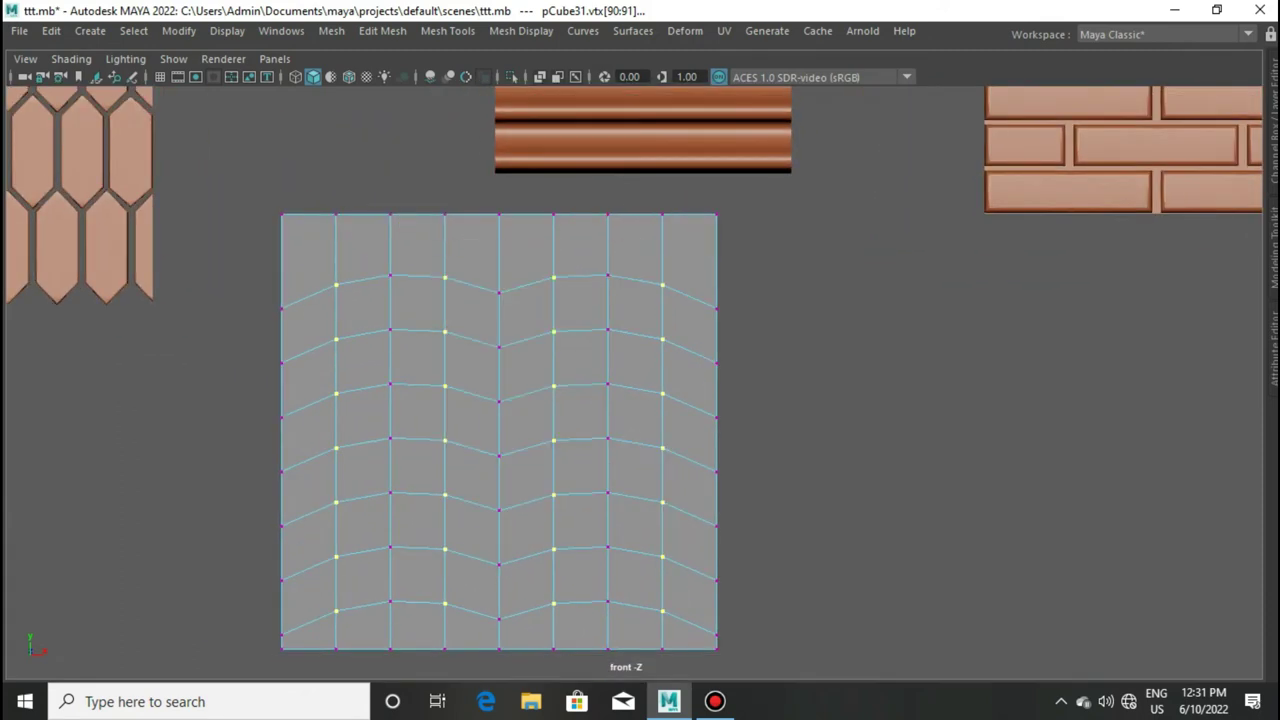
Step: Pull the plane's top vertex row down toward the first arched row
drag(257, 189, 777, 274)
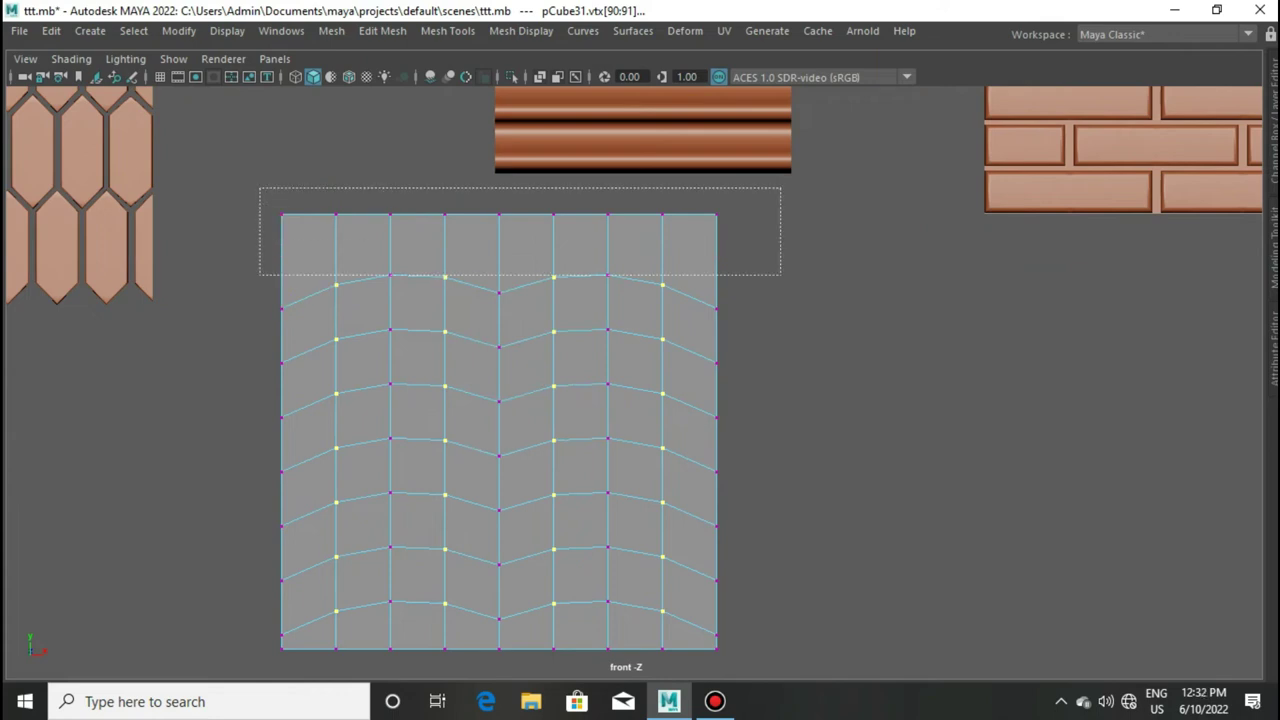
drag(499, 140, 499, 190)
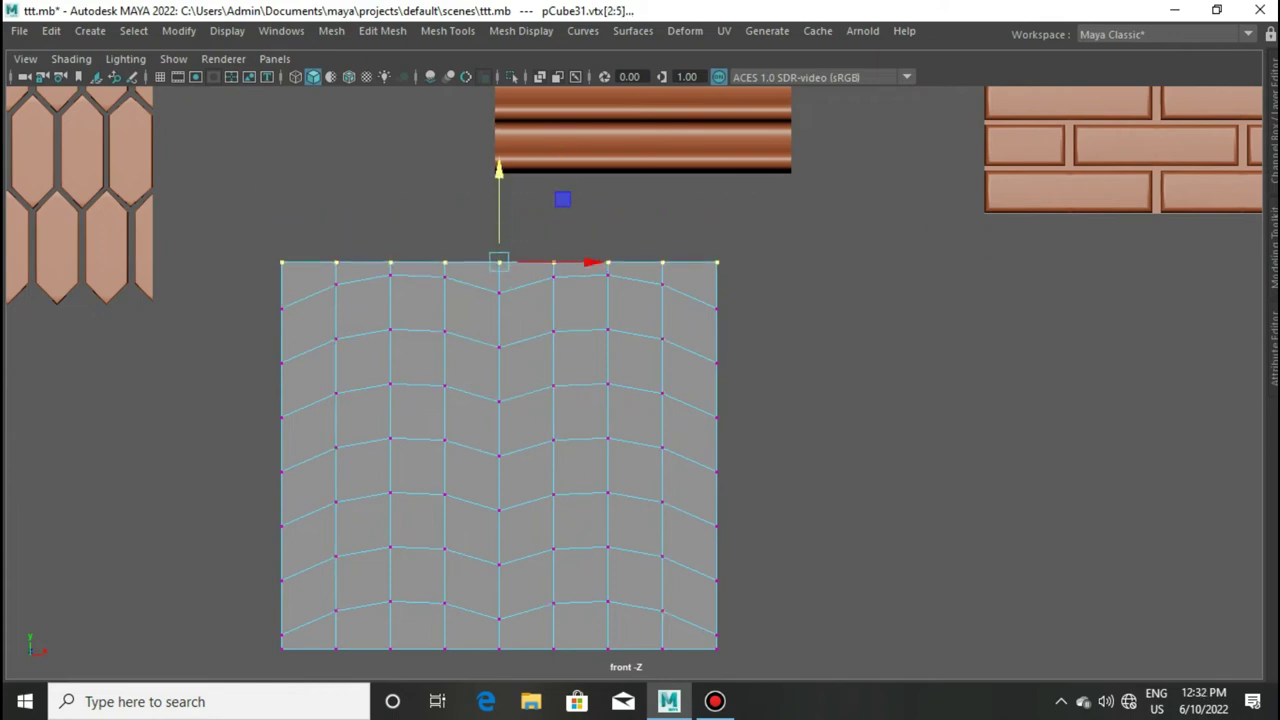
scroll(563, 200, down, 1)
Step: Check against a stacked duplicate with wireframe on shaded, delete it, and select the top edge loop
key(F8)
key(ctrl+d)
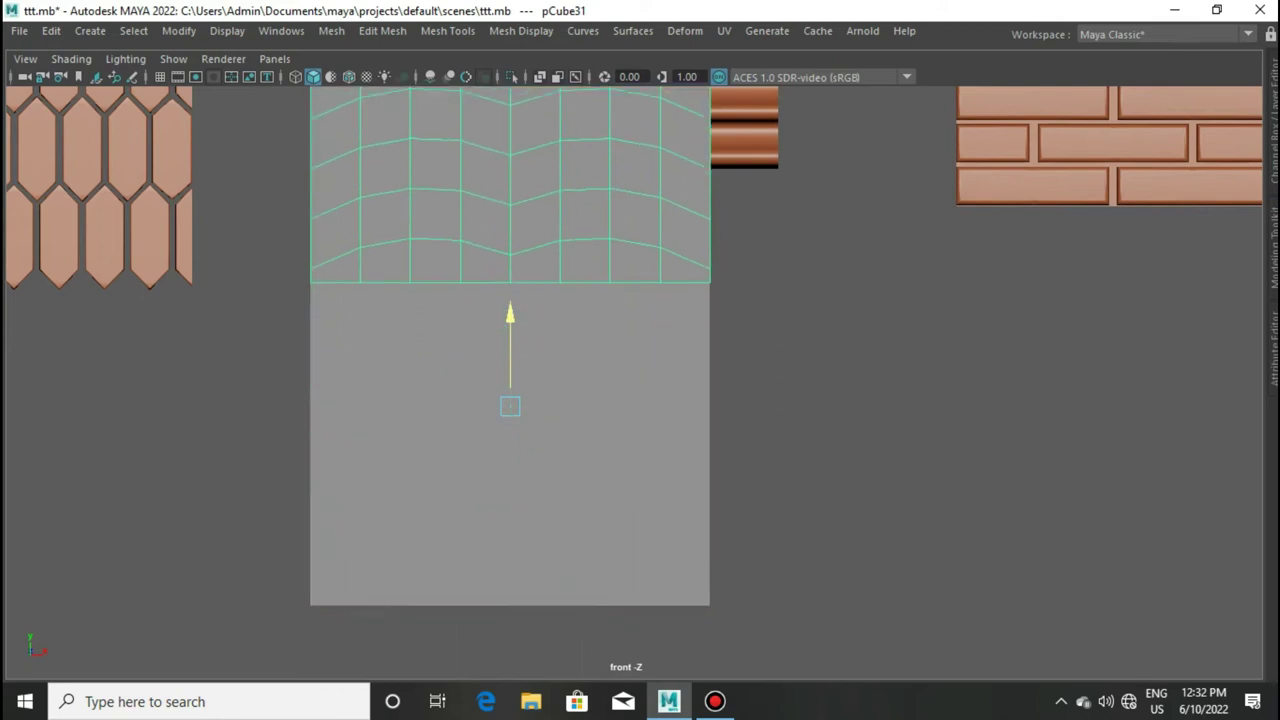
scroll(640, 370, down, 2)
mouse_move(553, 180)
mouse_down()
mouse_move(553, 158)
mouse_move(559, 211)
mouse_up()
click(349, 77)
scroll(560, 370, up, 2)
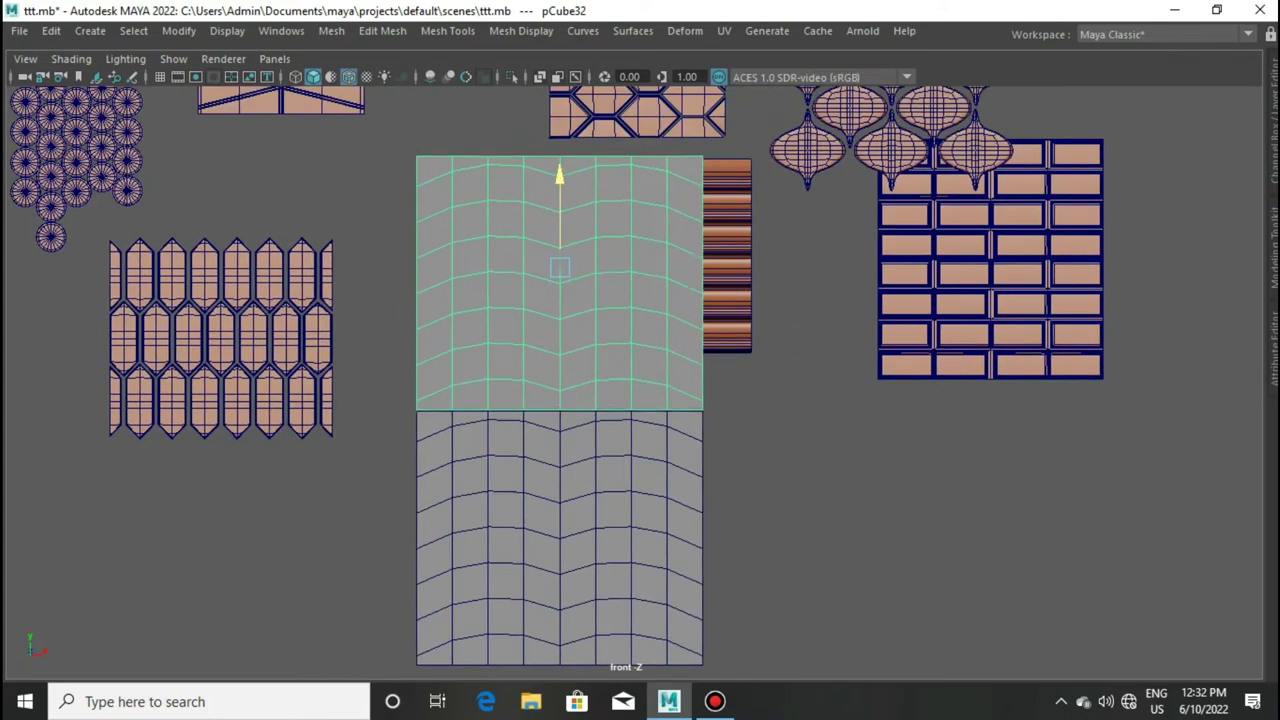
key(Delete)
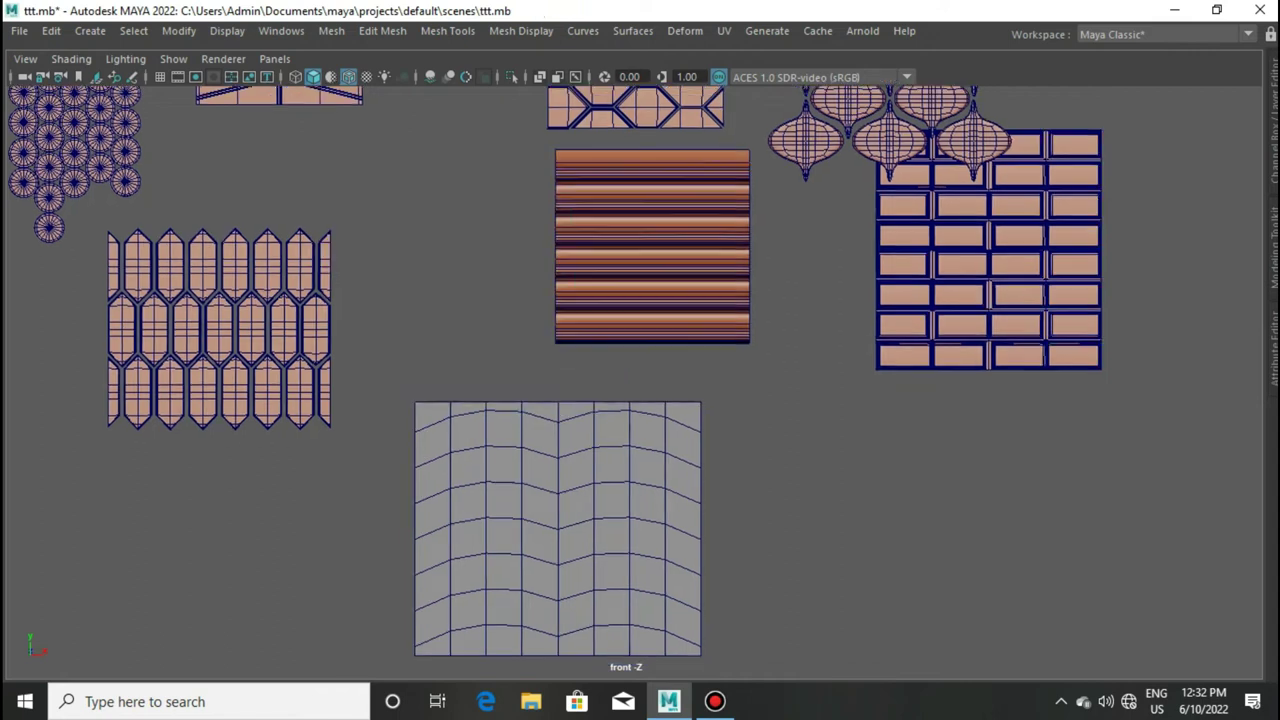
scroll(600, 560, up, 3)
key(F10)
double_click(445, 209)
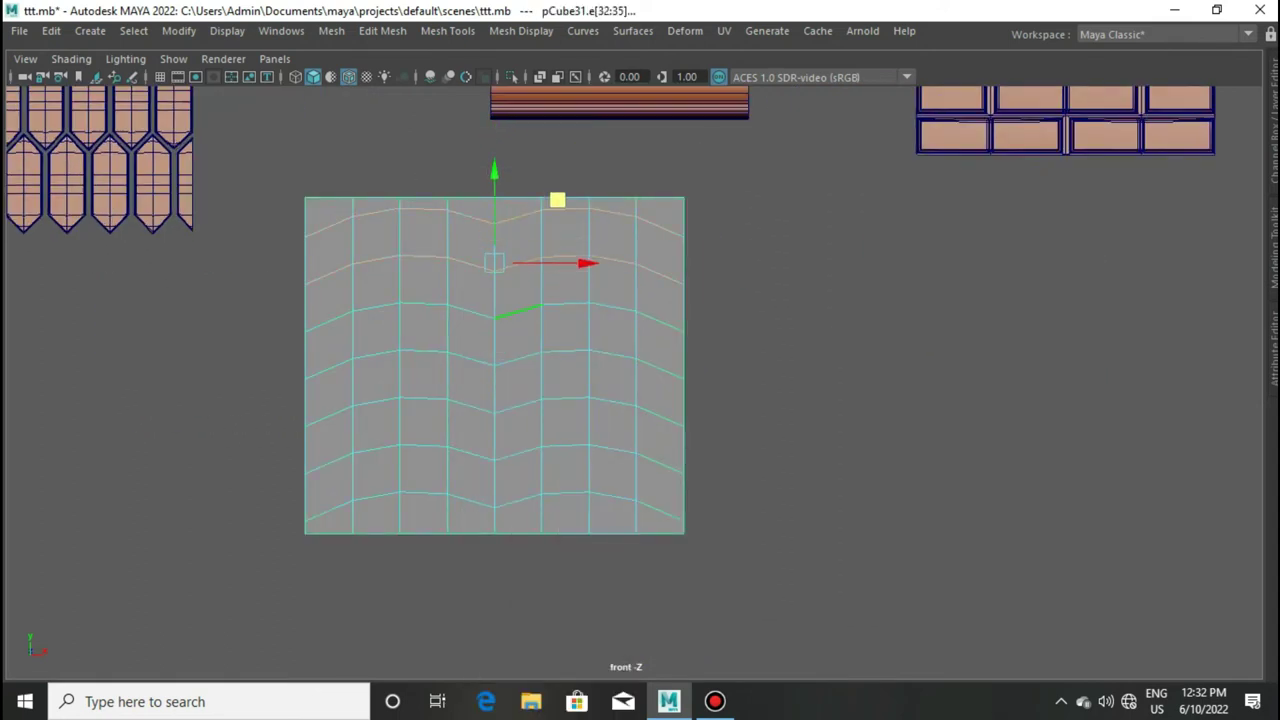
Step: Bevel the selected edge loops at fraction 0.26 and frame the cube in perspective view
key(ctrl+b)
drag(904, 505, 860, 505)
scroll(634, 382, up, 2)
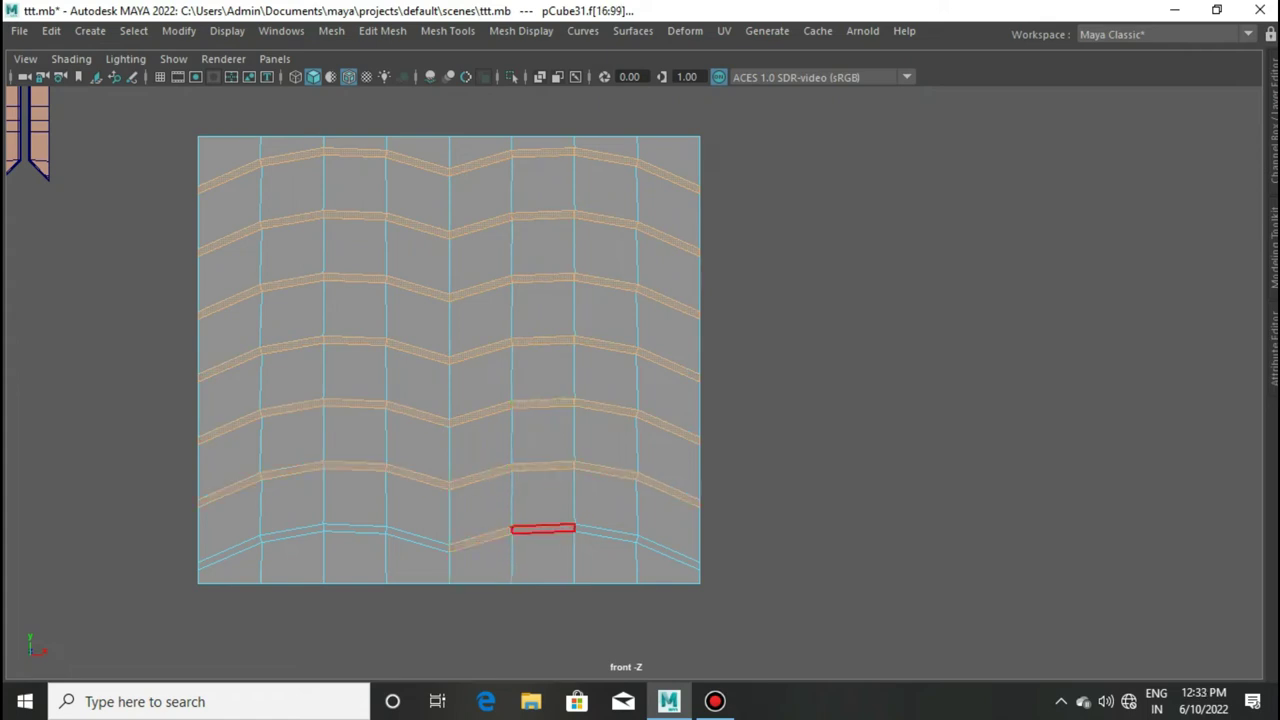
key(space)
key(f)
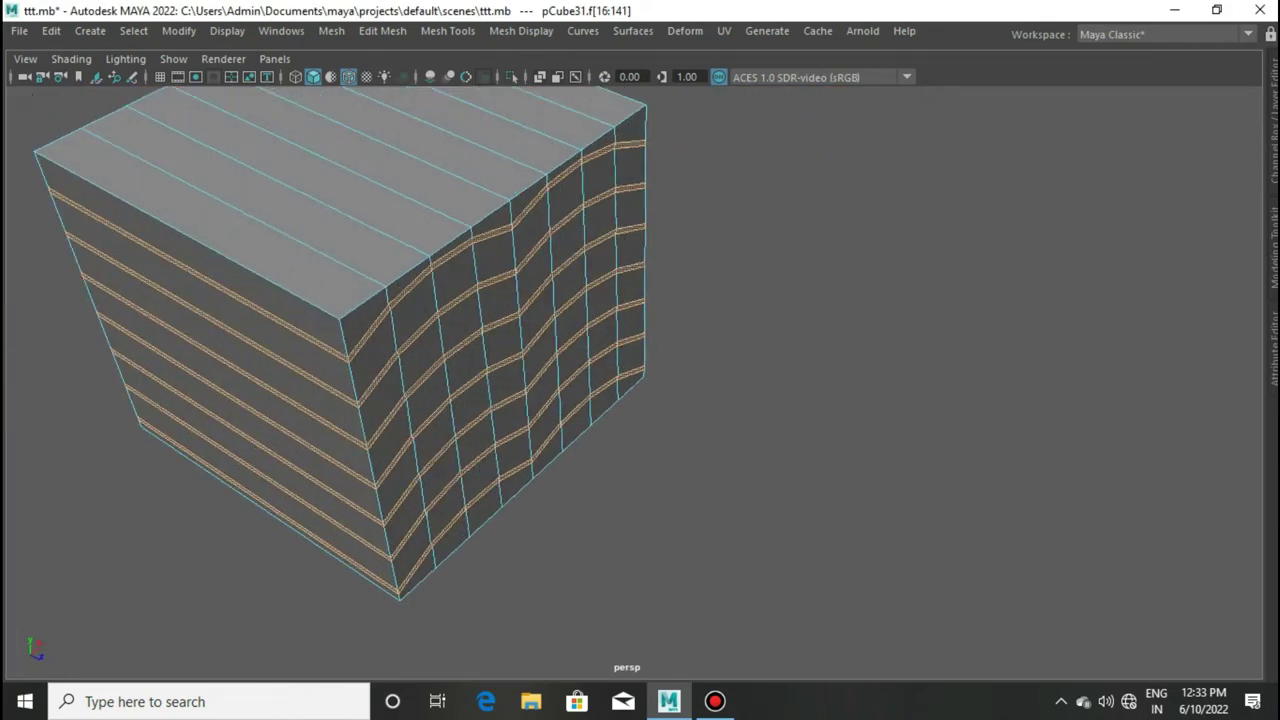
scroll(378, 284, down, 3)
scroll(378, 284, up, 5)
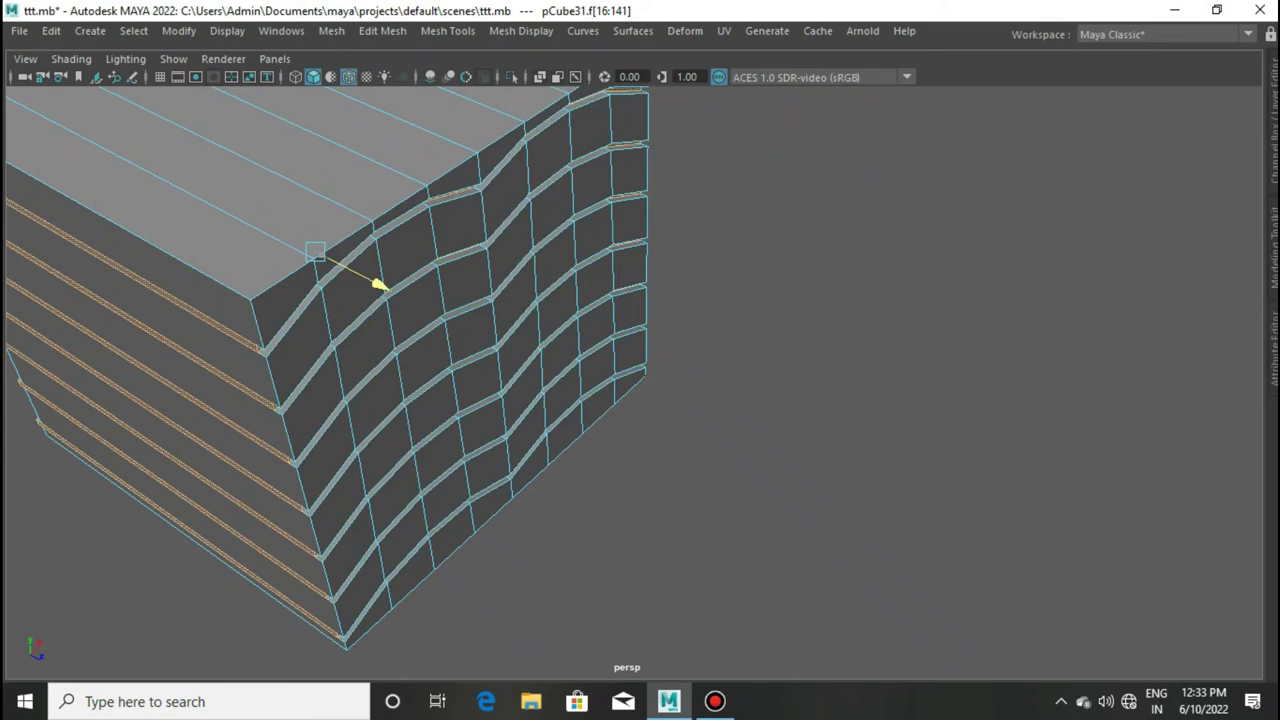
Step: Extrude the faces along the tile's side outward along X
scroll(378, 284, down, 3)
alt+drag(378, 284, 657, 183)
right_drag(657, 183, 566, 183)
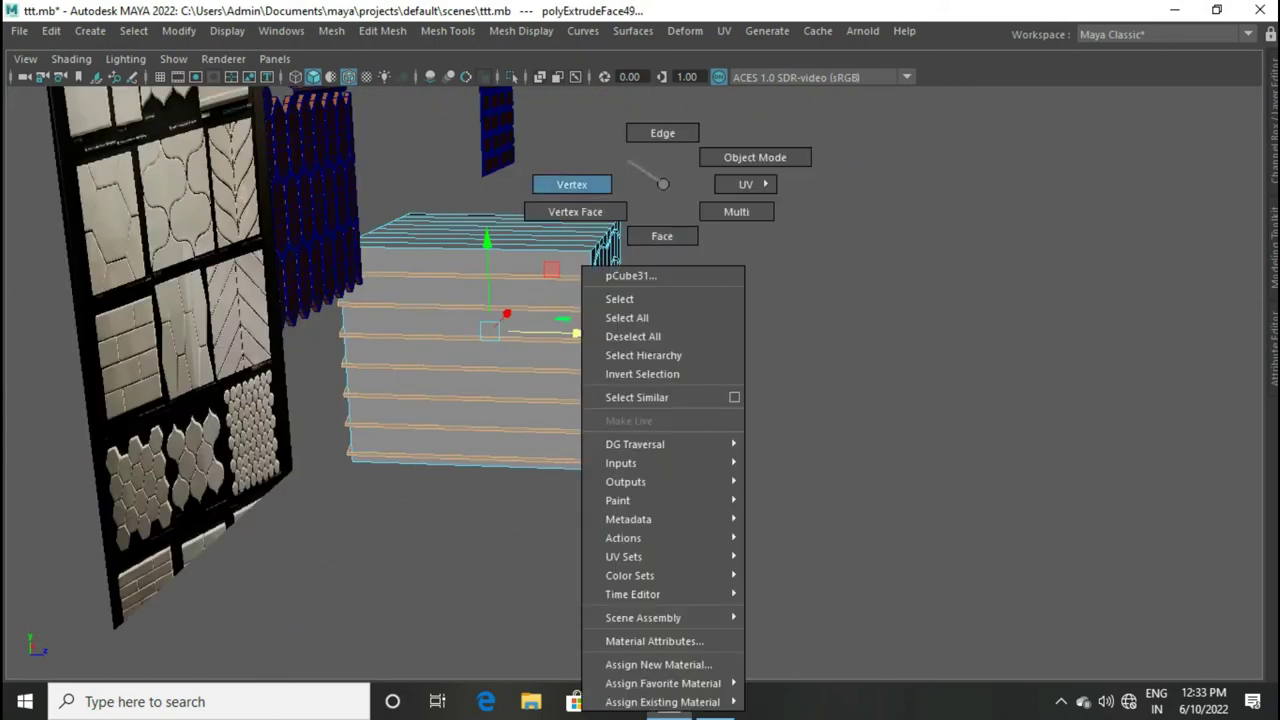
mouse_move(566, 183)
alt+mouse_down()
mouse_move(700, 190)
mouse_move(620, 190)
alt+mouse_up()
key(F11)
drag(458, 115, 540, 480)
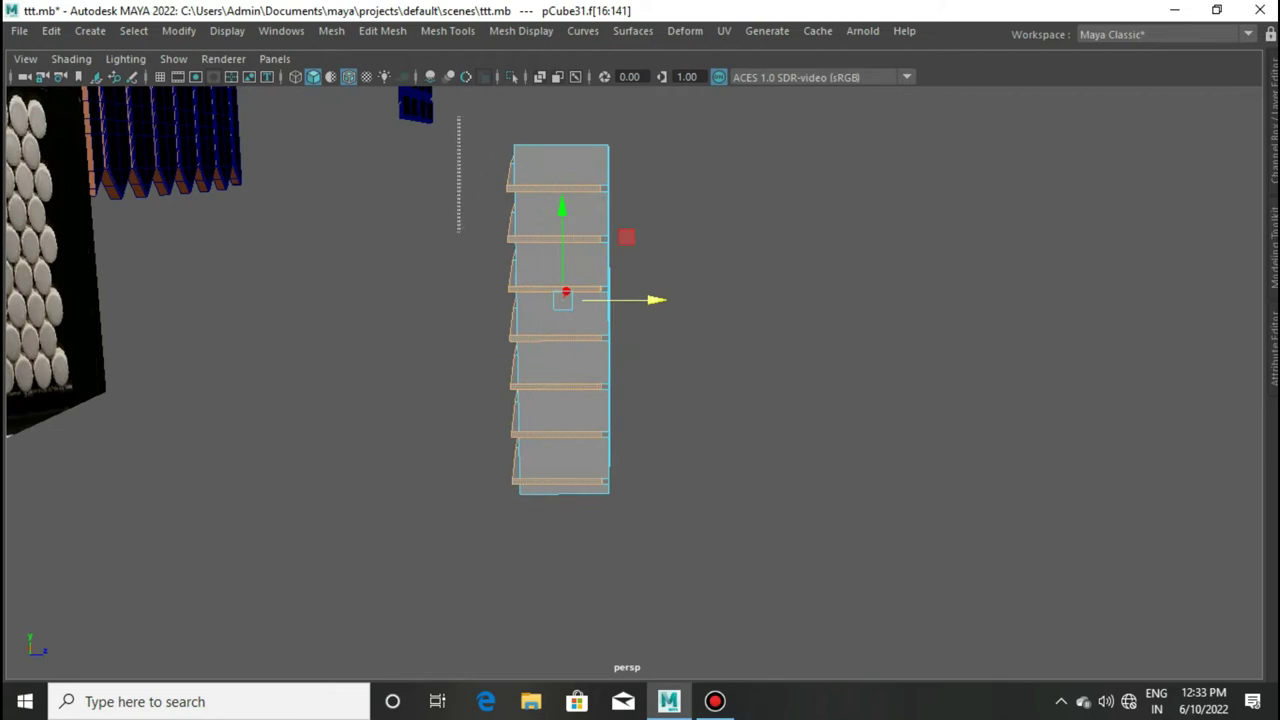
key(ctrl+e)
mouse_move(655, 300)
mouse_down()
mouse_move(675, 300)
mouse_move(657, 300)
mouse_up()
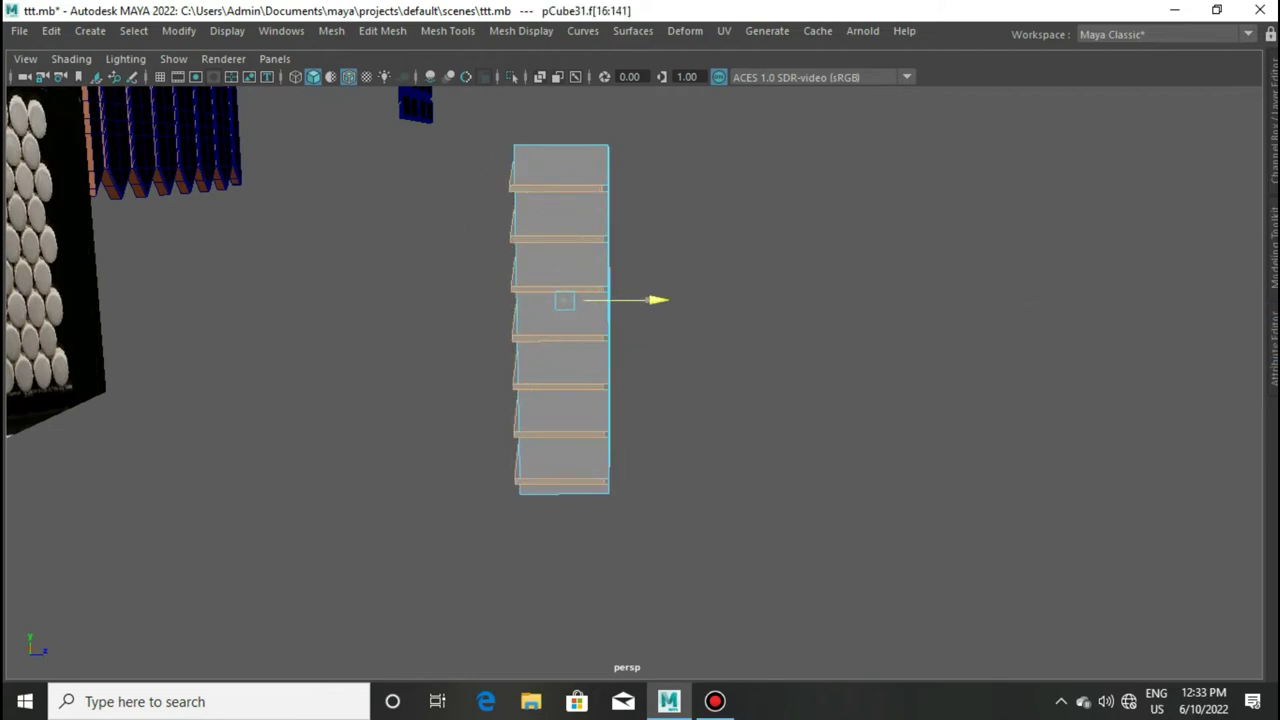
Step: Inspect the extrusion around the block and select a face loop on it
alt+drag(560, 320, 700, 280)
scroll(400, 300, up, 3)
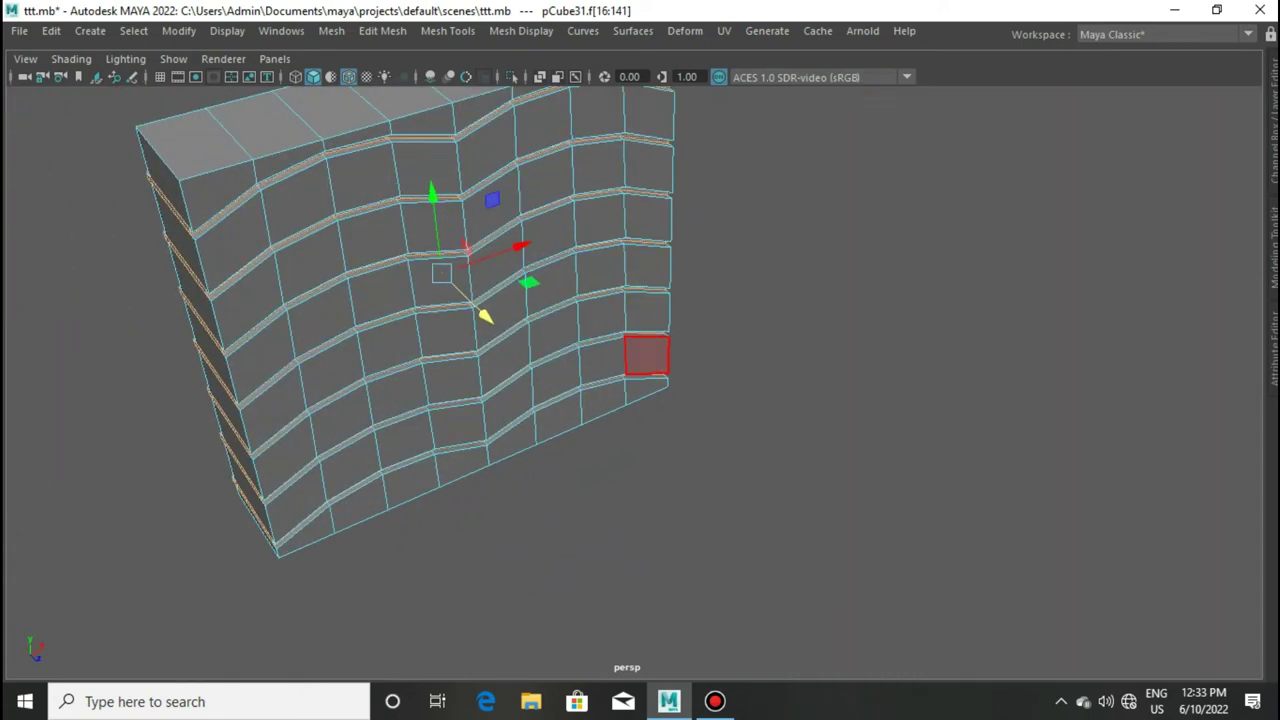
scroll(400, 300, up, 2)
mouse_move(640, 400)
alt+mouse_down()
mouse_move(560, 360)
mouse_move(600, 420)
alt+mouse_up()
scroll(640, 360, down, 3)
double_click(440, 265)
Step: Delete the extra faces to leave the wavy panel, then extrude its six horizontal tile-row loops
key(Delete)
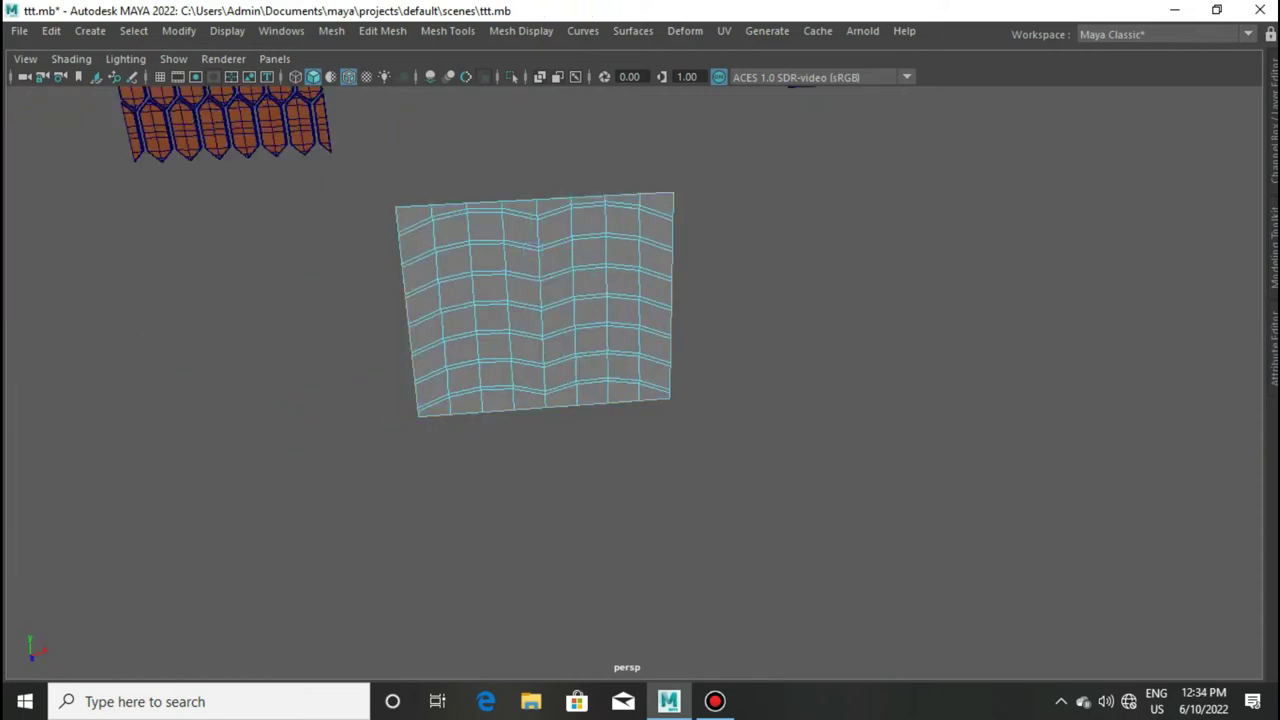
scroll(540, 400, up, 2)
scroll(548, 307, up, 2)
double_click(506, 237)
shift+double_click(531, 294)
shift+double_click(505, 360)
shift+double_click(515, 428)
shift+double_click(517, 489)
shift+double_click(590, 522)
mouse_move(483, 482)
alt+mouse_down()
mouse_move(600, 520)
mouse_move(665, 373)
alt+mouse_up()
key(ctrl+e)
Step: Select the small extruded faces along the panel's right and left edges
mouse_move(560, 400)
alt+mouse_down()
mouse_move(700, 380)
mouse_move(730, 285)
alt+mouse_up()
click(780, 177)
shift+click(779, 254)
shift+click(779, 330)
shift+click(778, 405)
shift+click(725, 418)
alt+drag(640, 400, 500, 380)
scroll(640, 380, up, 5)
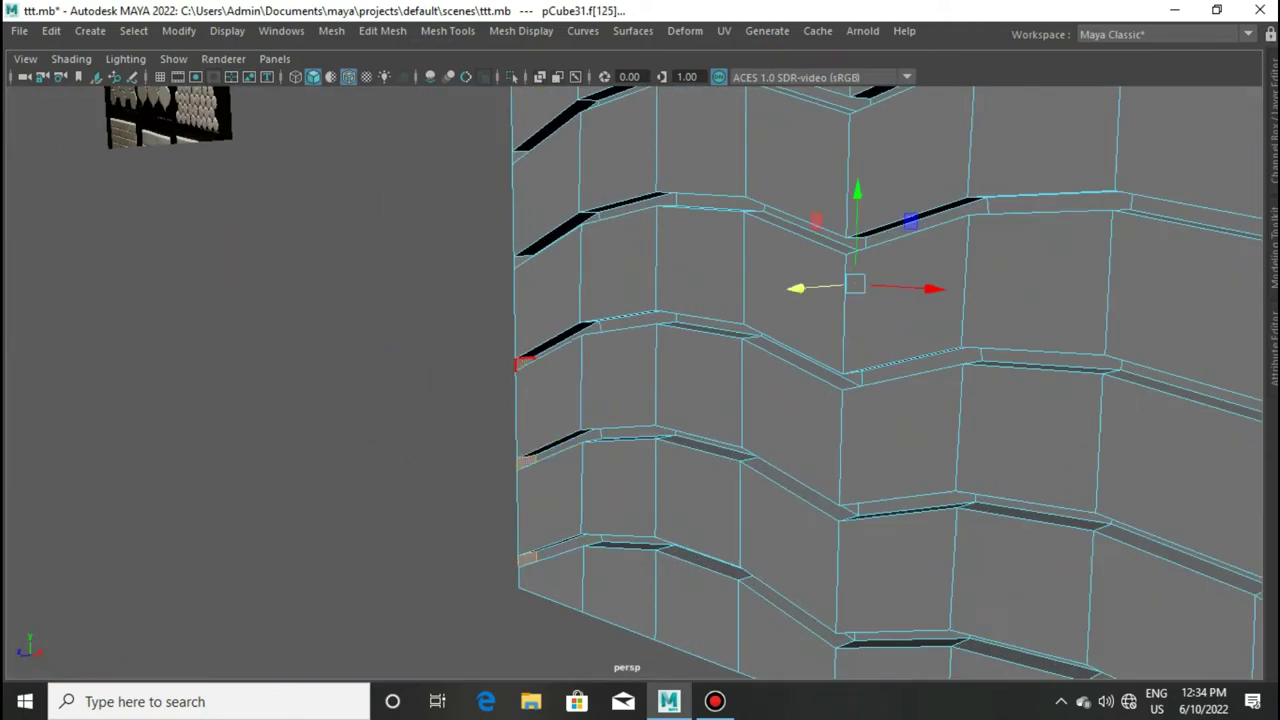
shift+click(516, 262)
alt+drag(516, 262, 540, 190)
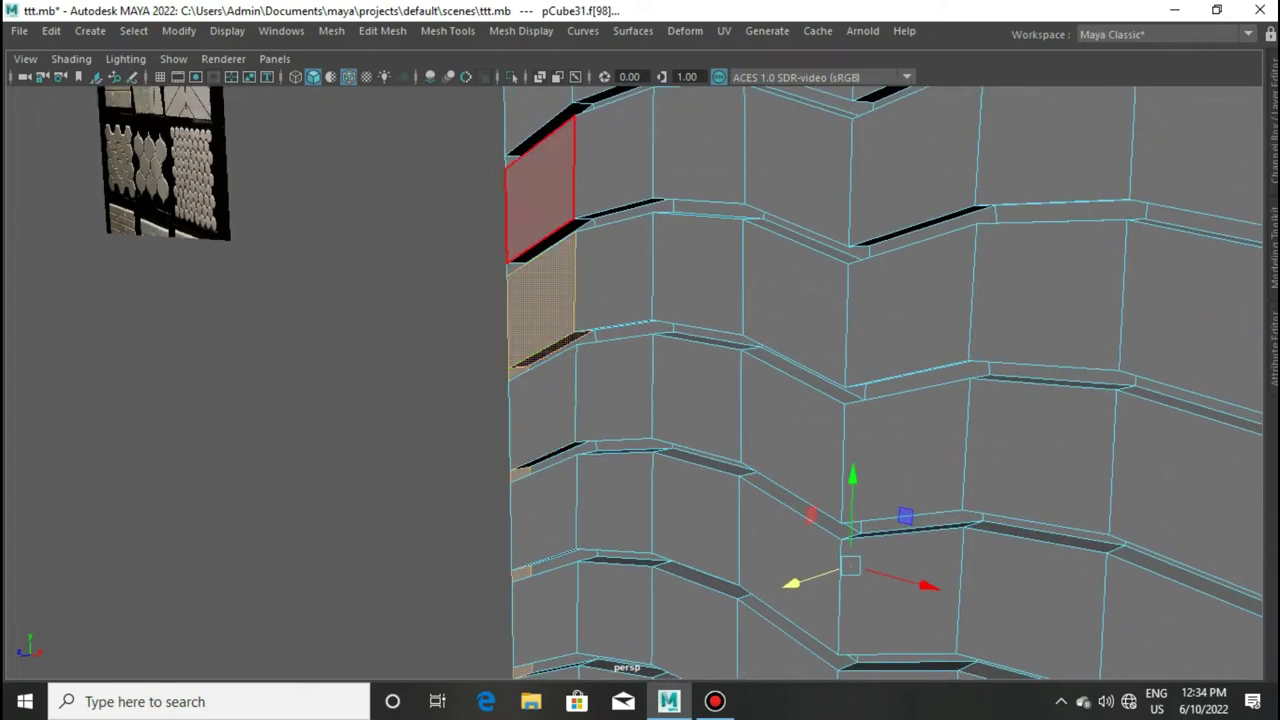
shift+click(512, 266)
scroll(560, 355, down, 2)
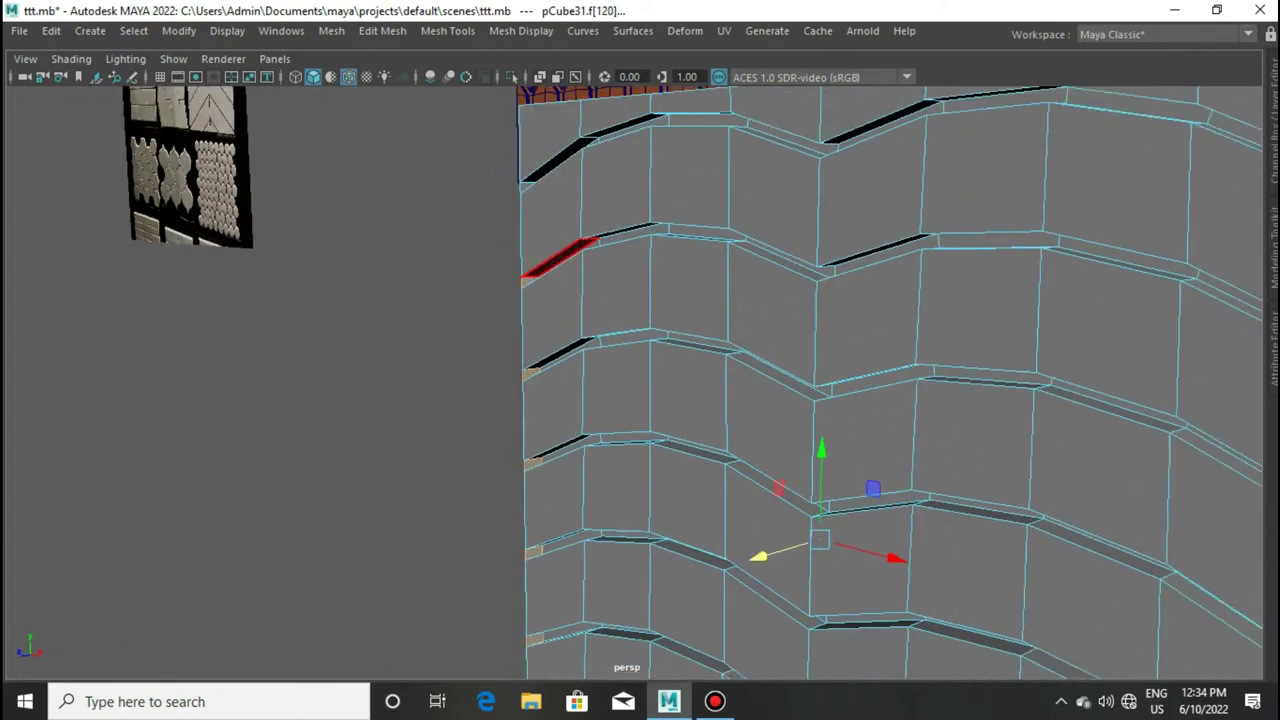
scroll(560, 355, down, 2)
scroll(560, 355, down, 2)
scroll(560, 355, down, 2)
Step: Select the groove edge loop along the top bevel of the wavy panel
alt+drag(588, 355, 520, 330)
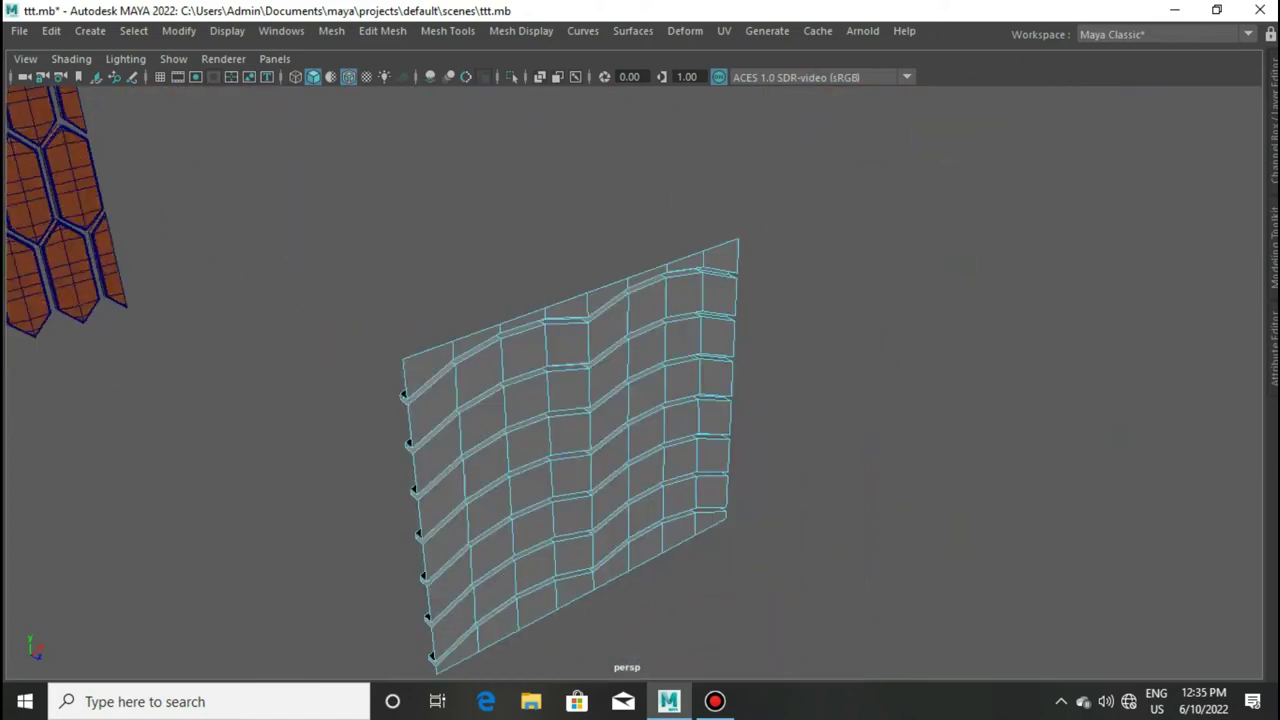
scroll(657, 254, up, 3)
shift+right_drag(657, 254, 563, 254)
double_click(655, 290)
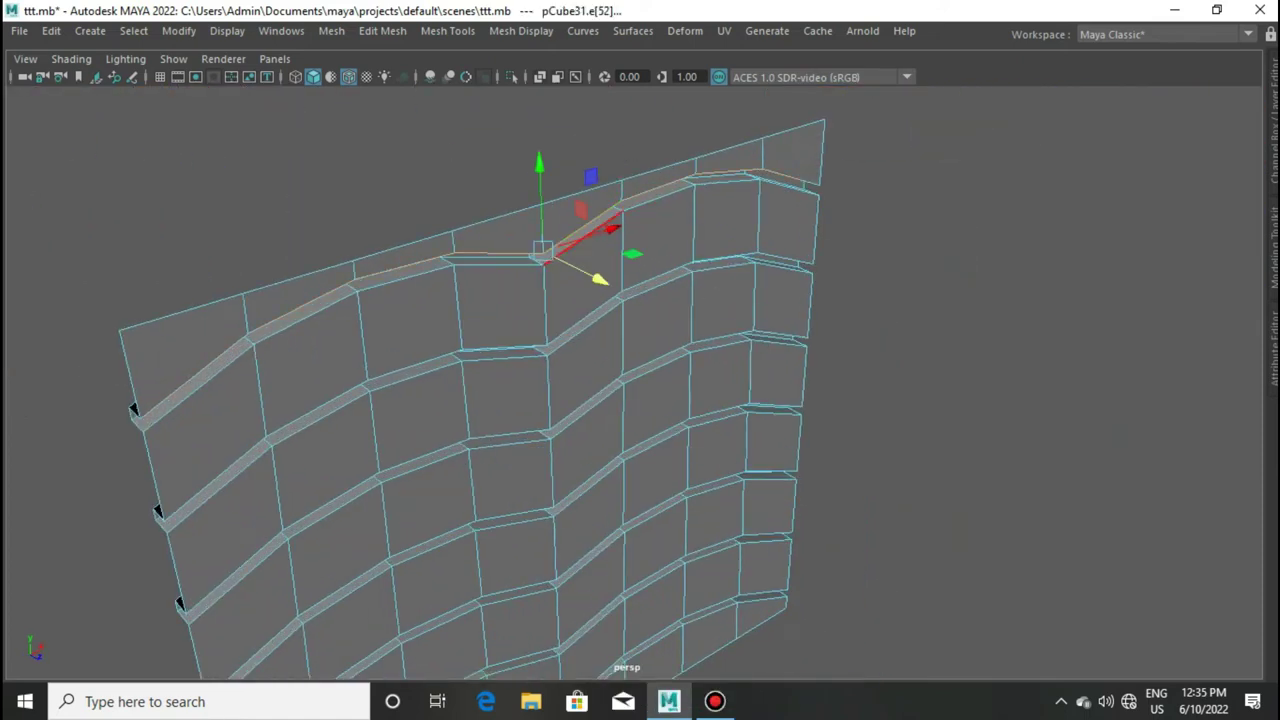
scroll(583, 318, up, 3)
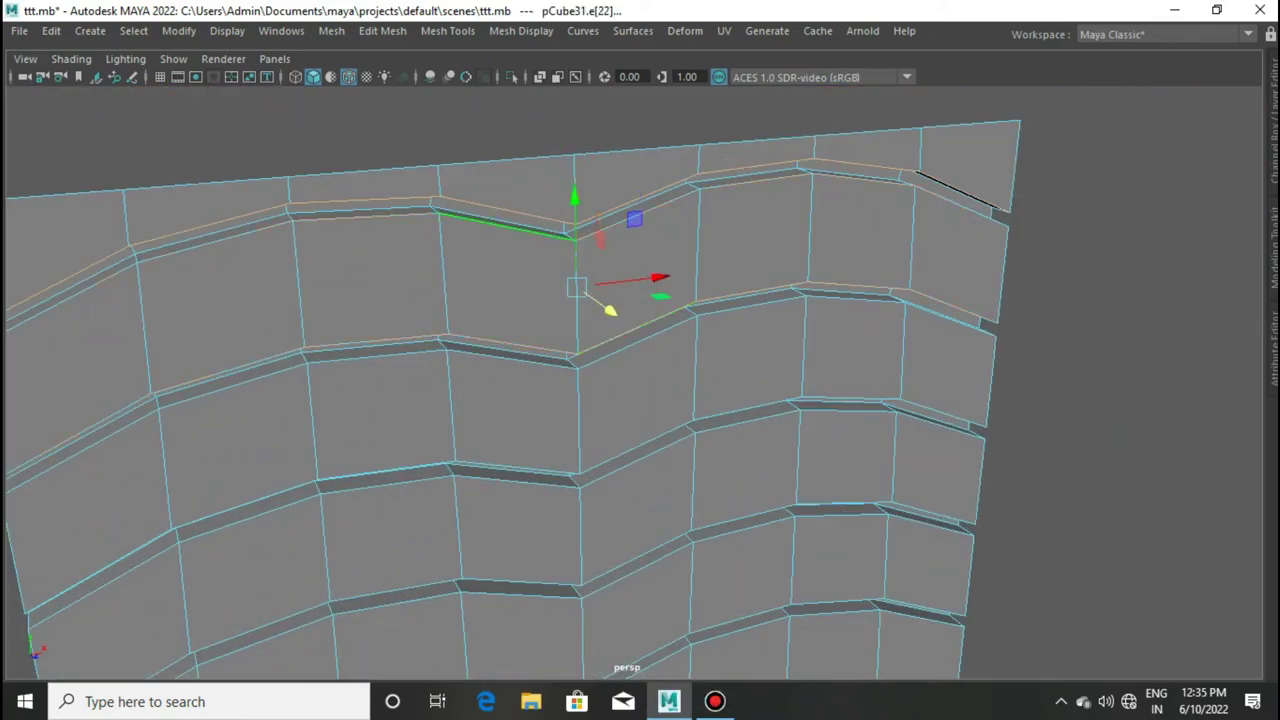
scroll(625, 428, down, 2)
scroll(625, 428, up, 2)
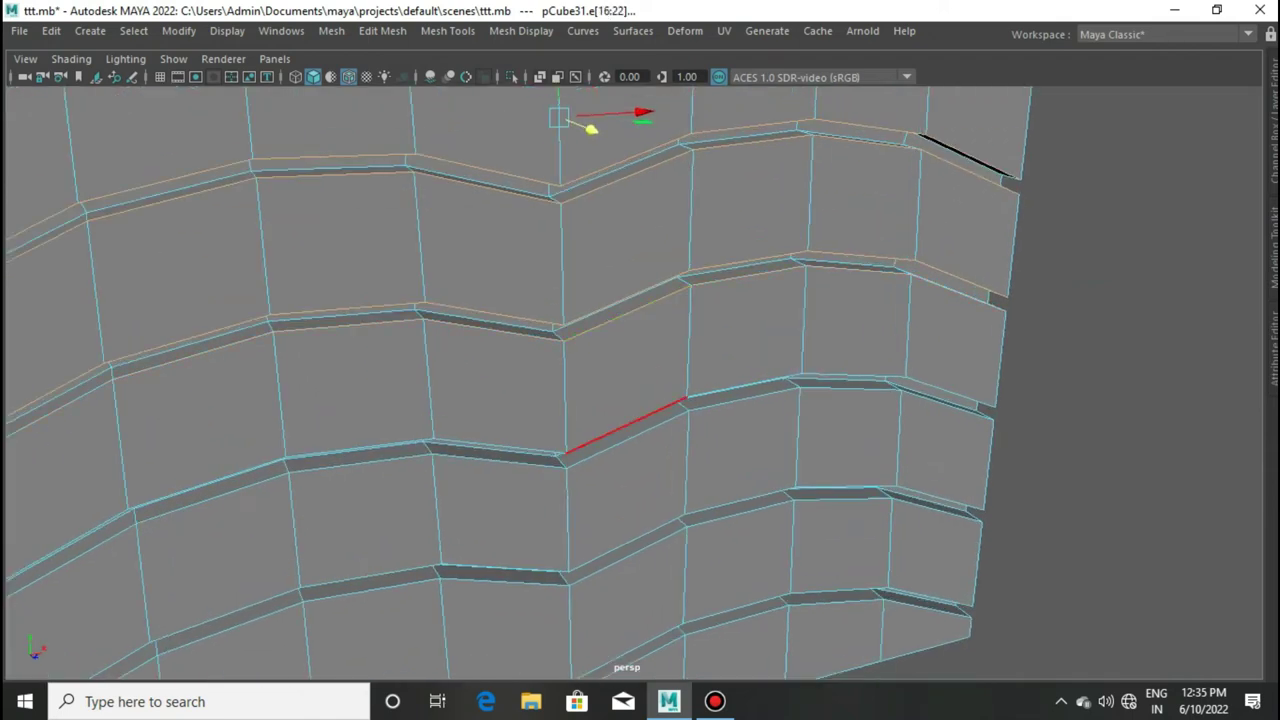
scroll(520, 380, down, 1)
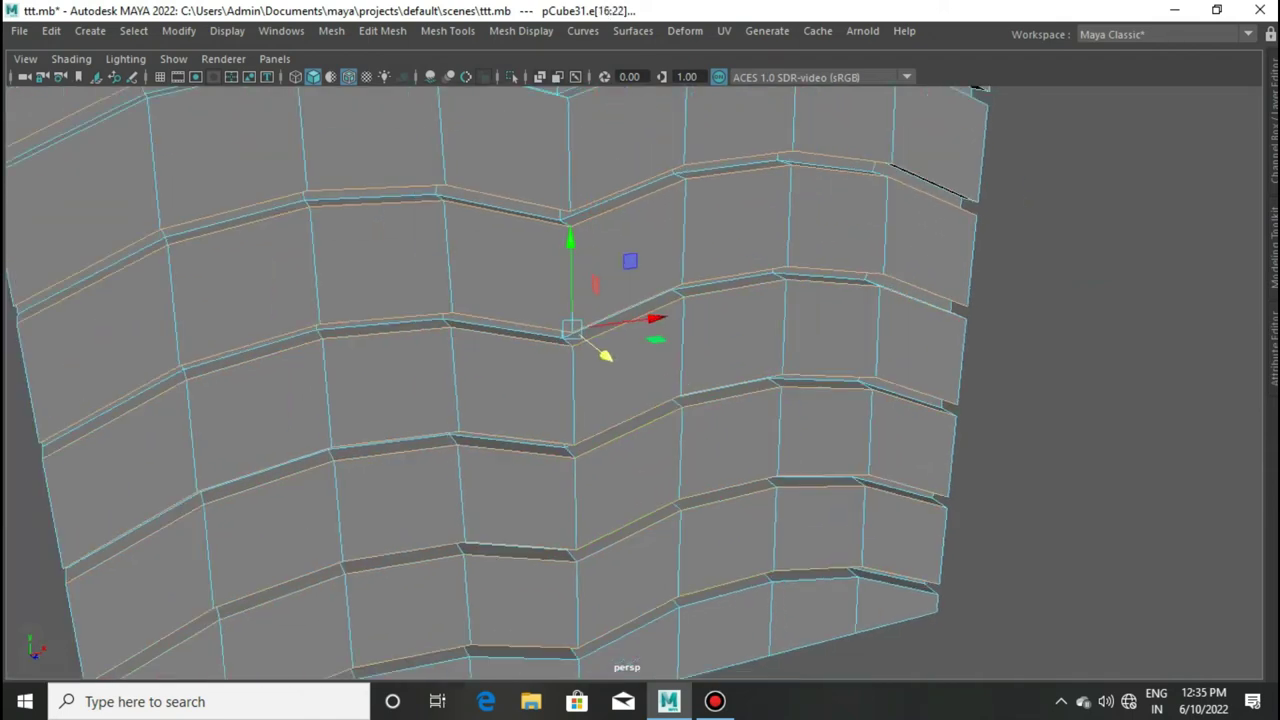
Step: Bevel the groove edge loops with a 0.18 fraction chamfer, then clear the edge selection
key(ctrl+b)
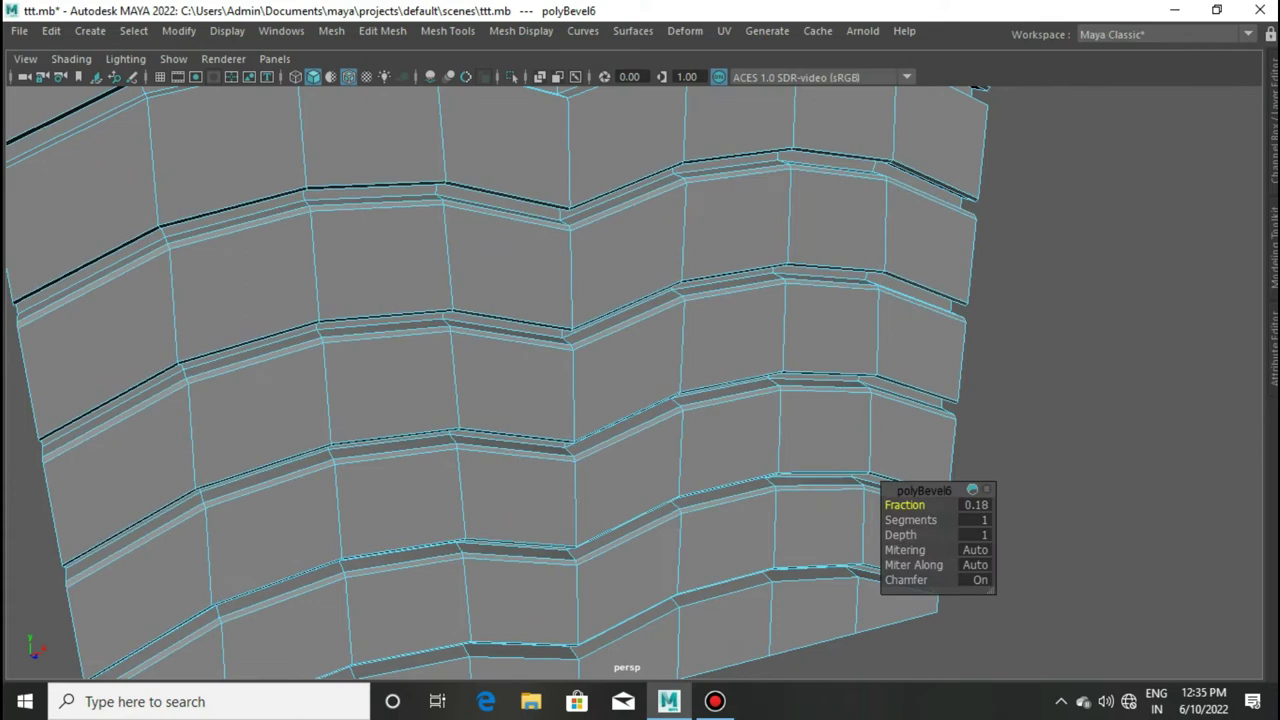
scroll(580, 380, down, 2)
click(910, 520)
scroll(580, 380, down, 1)
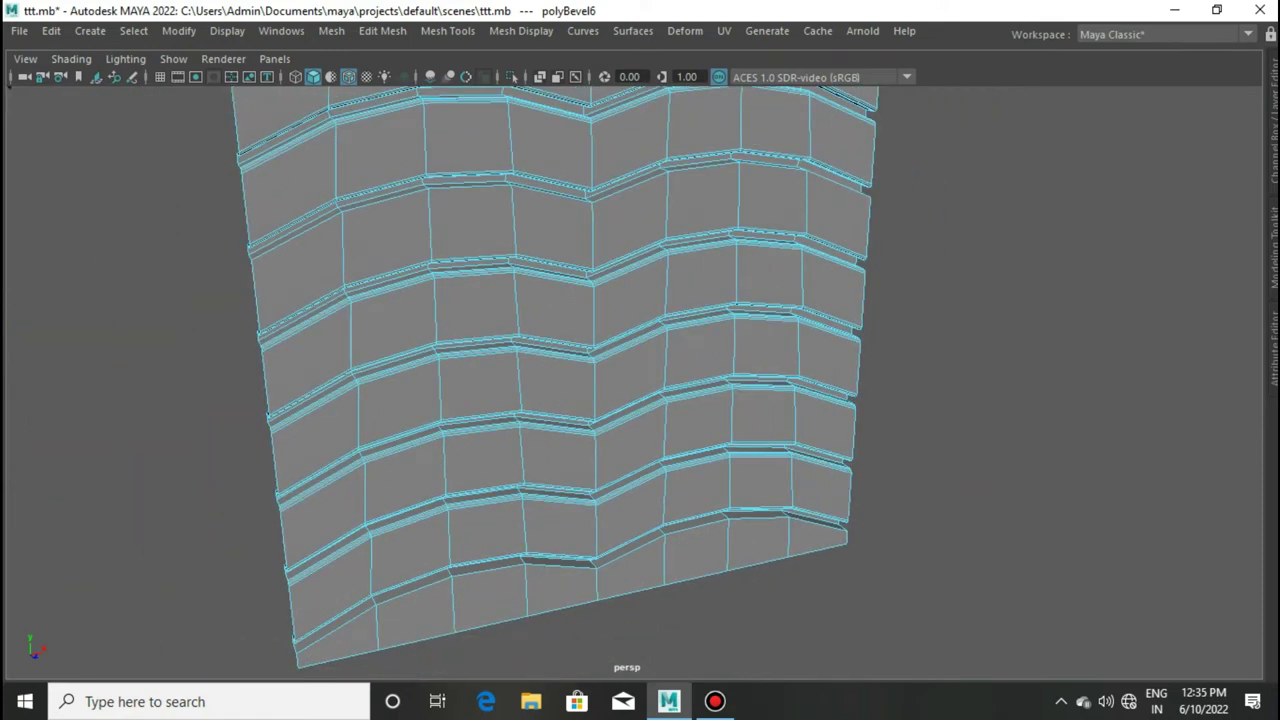
scroll(580, 380, down, 2)
click(470, 222)
shift+right_click(478, 217)
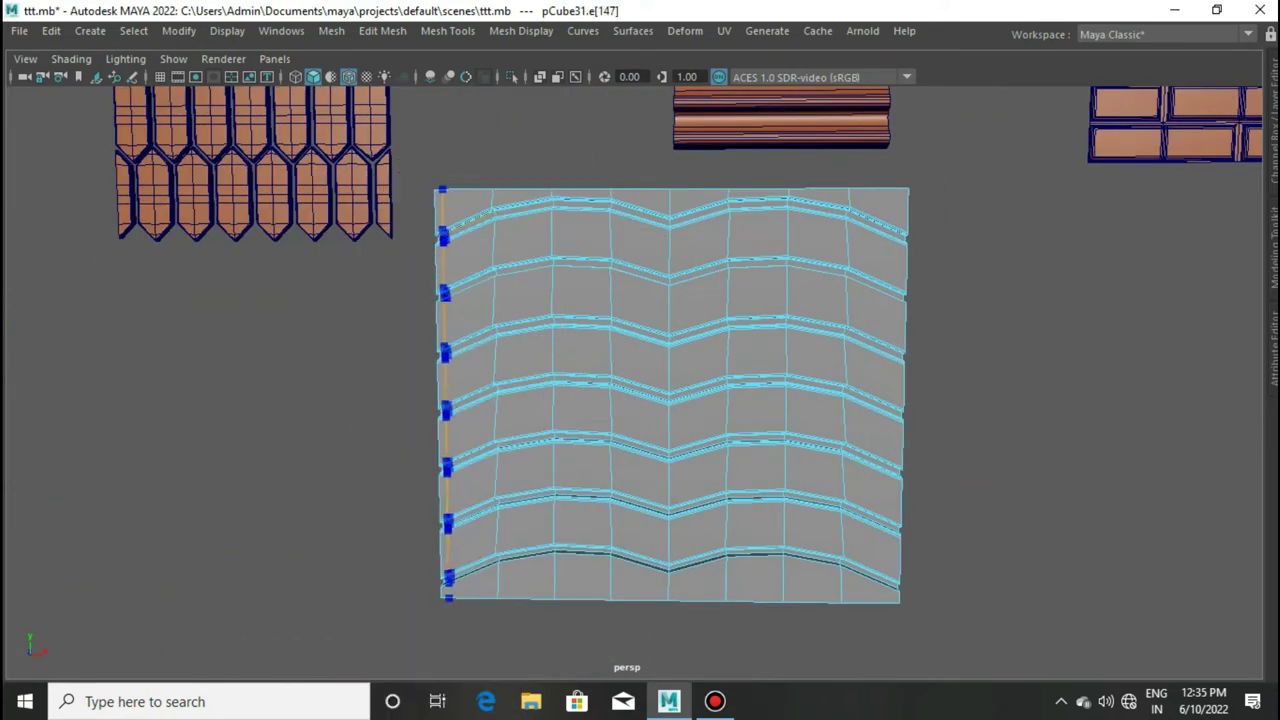
click(930, 310)
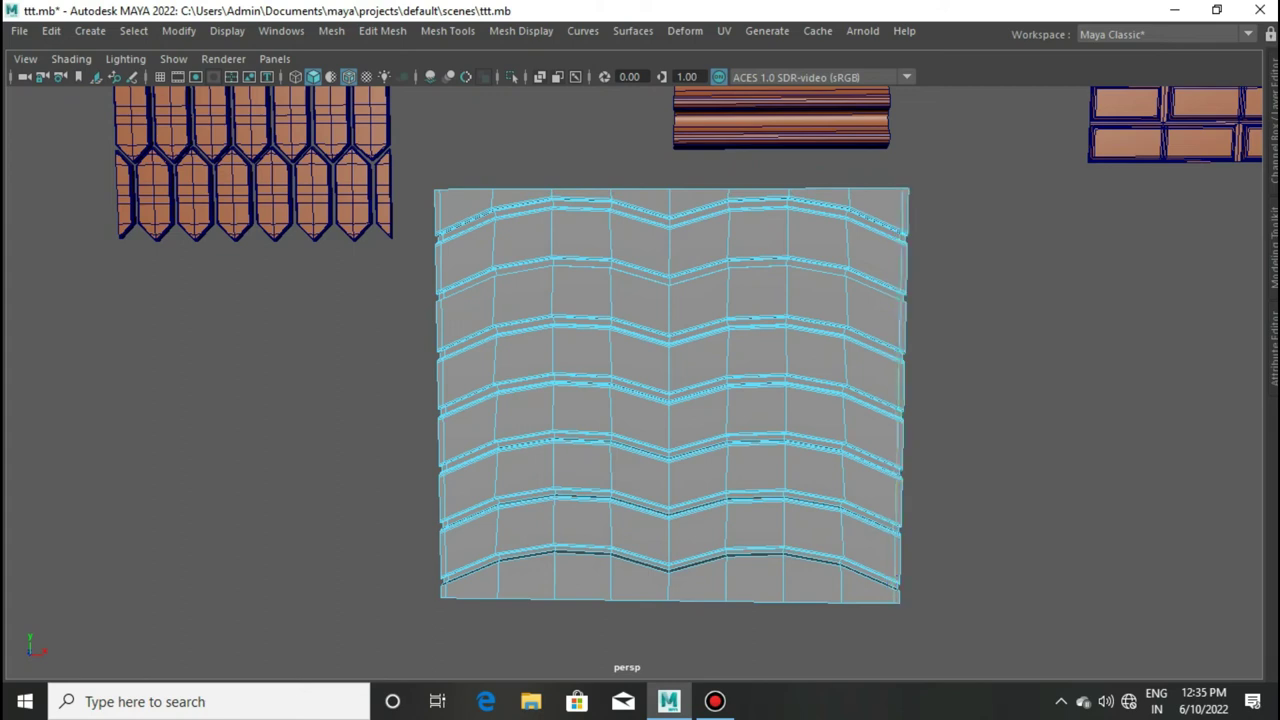
Step: Smooth-preview the wavy panel and assign it the existing brown terracotta material
key(3)
right_drag(851, 185, 950, 157)
scroll(950, 157, up, 2)
mouse_move(592, 400)
alt+mouse_down()
mouse_move(640, 380)
mouse_move(700, 380)
alt+mouse_up()
mouse_move(755, 184)
right_down()
mouse_move(760, 702)
mouse_move(875, 641)
right_up()
mouse_move(640, 400)
alt+mouse_down()
mouse_move(560, 380)
mouse_move(640, 390)
alt+mouse_up()
Step: Select the panel's border edge loop and orbit around it
right_drag(651, 186, 726, 211)
double_click(630, 232)
mouse_move(630, 232)
alt+mouse_down()
mouse_move(600, 320)
mouse_move(630, 465)
alt+mouse_up()
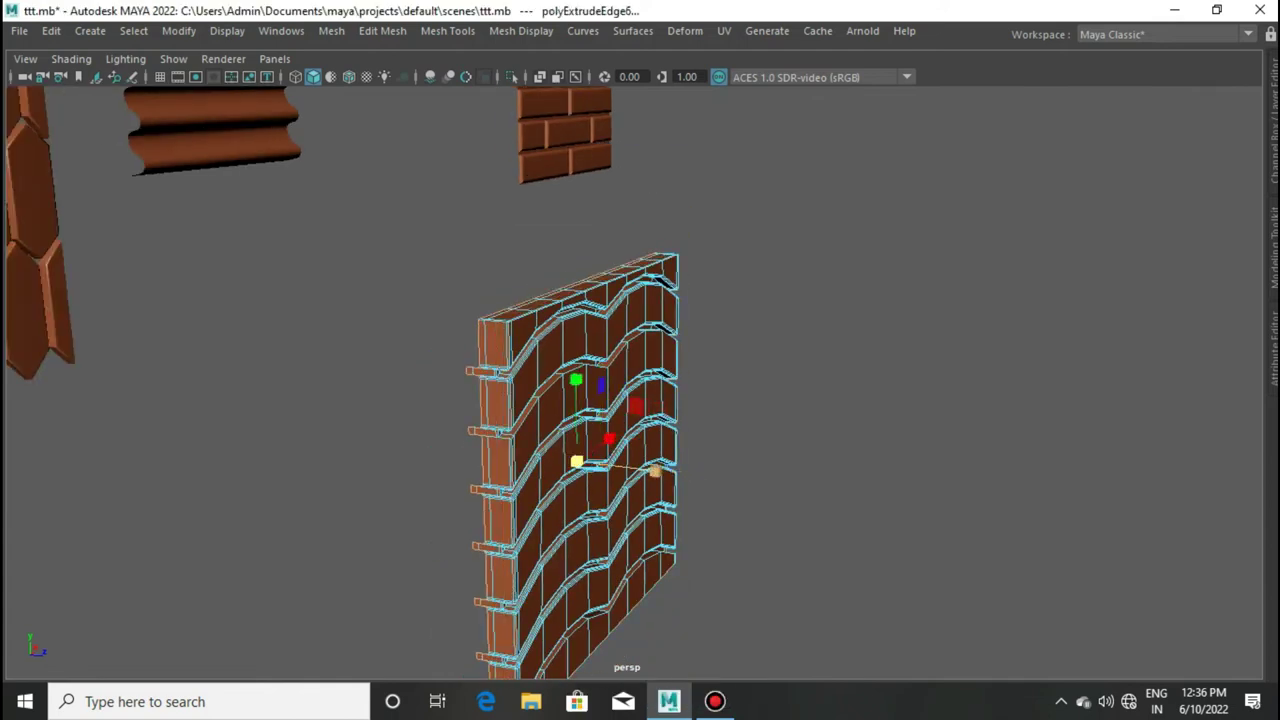
alt+drag(576, 462, 540, 470)
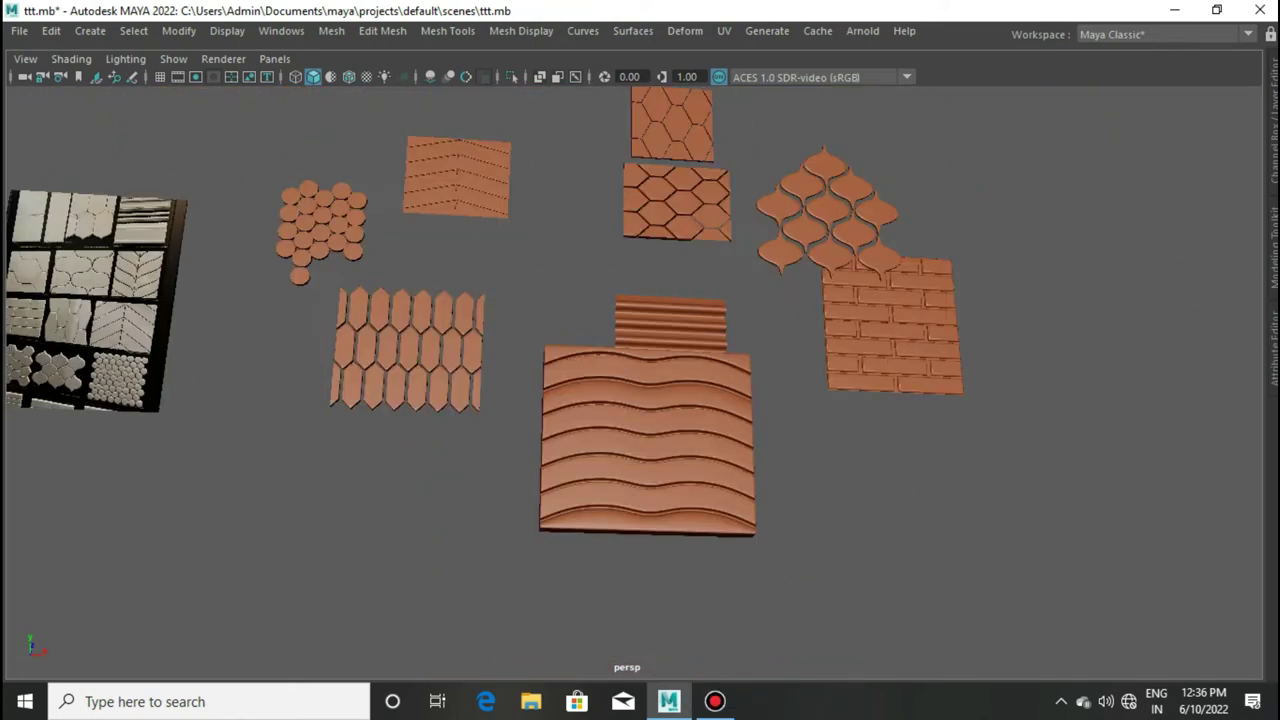
scroll(647, 440, up, 5)
right_drag(674, 183, 766, 157)
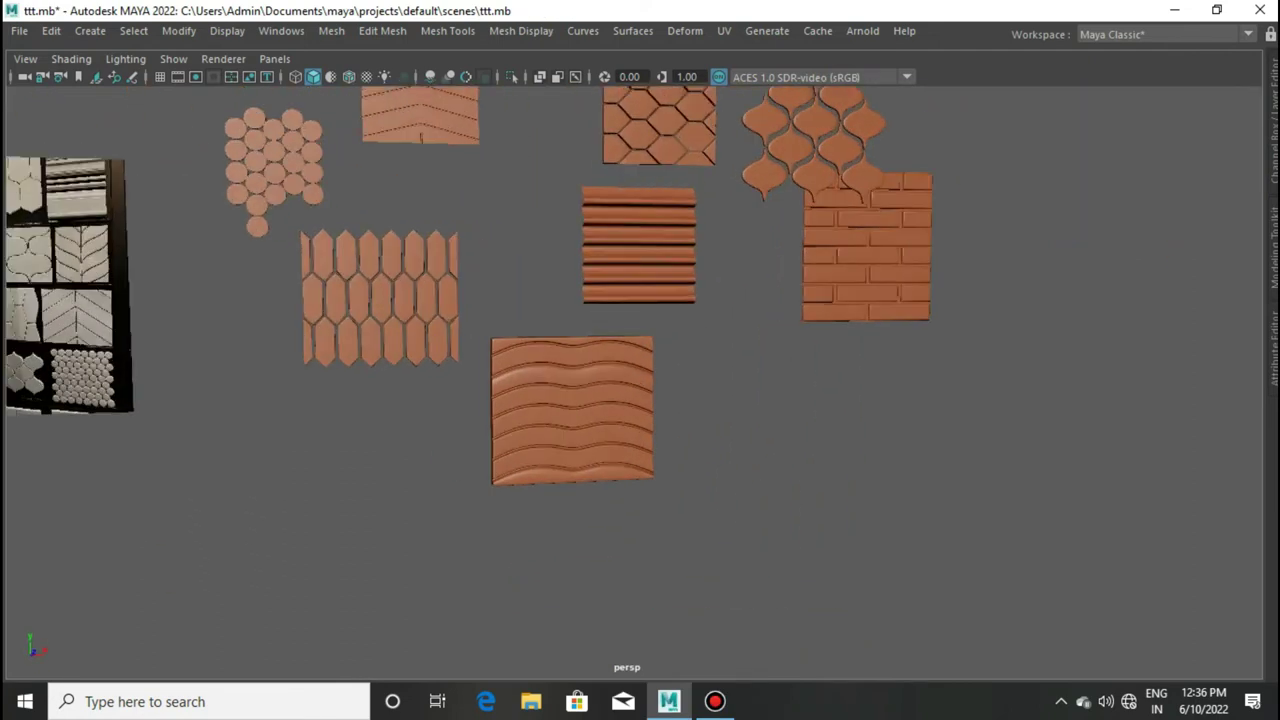
scroll(640, 380, down, 3)
alt+drag(640, 380, 560, 360)
click(548, 450)
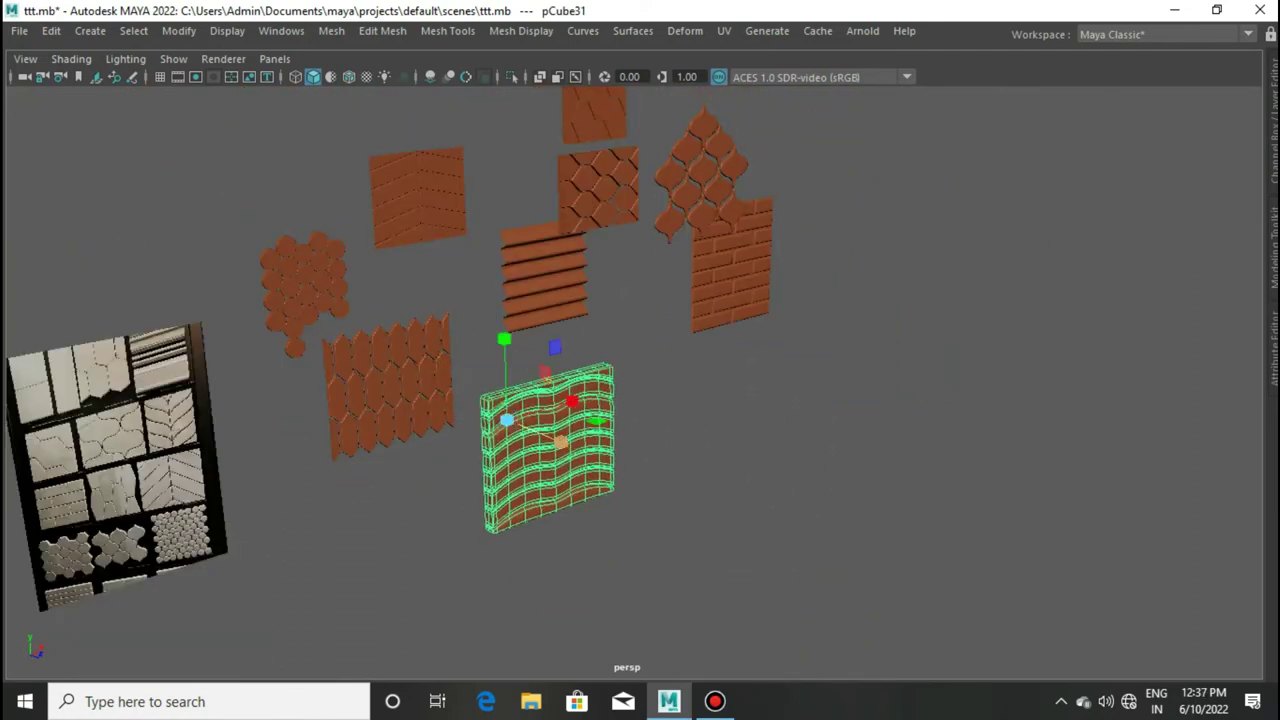
alt+drag(640, 380, 700, 370)
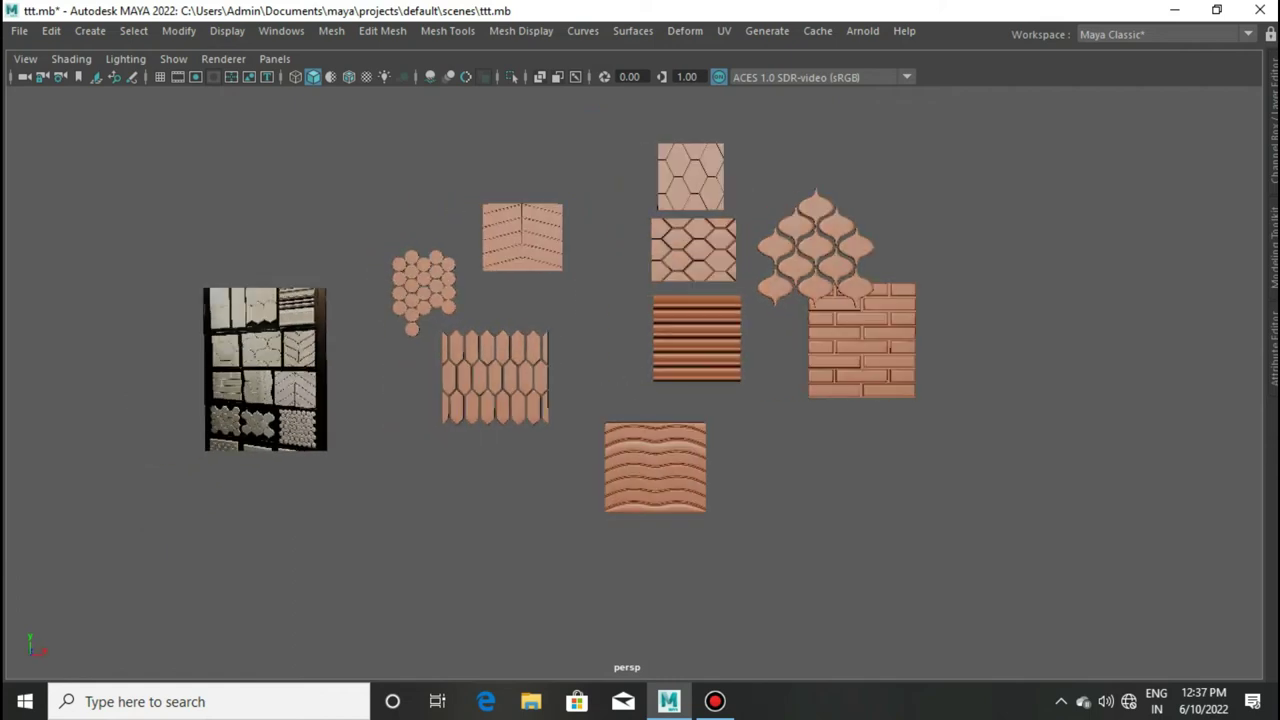
Step: Create a new polygon cube in front view and position it below the brick panel
drag(657, 414, 686, 449)
scroll(634, 390, down, 4)
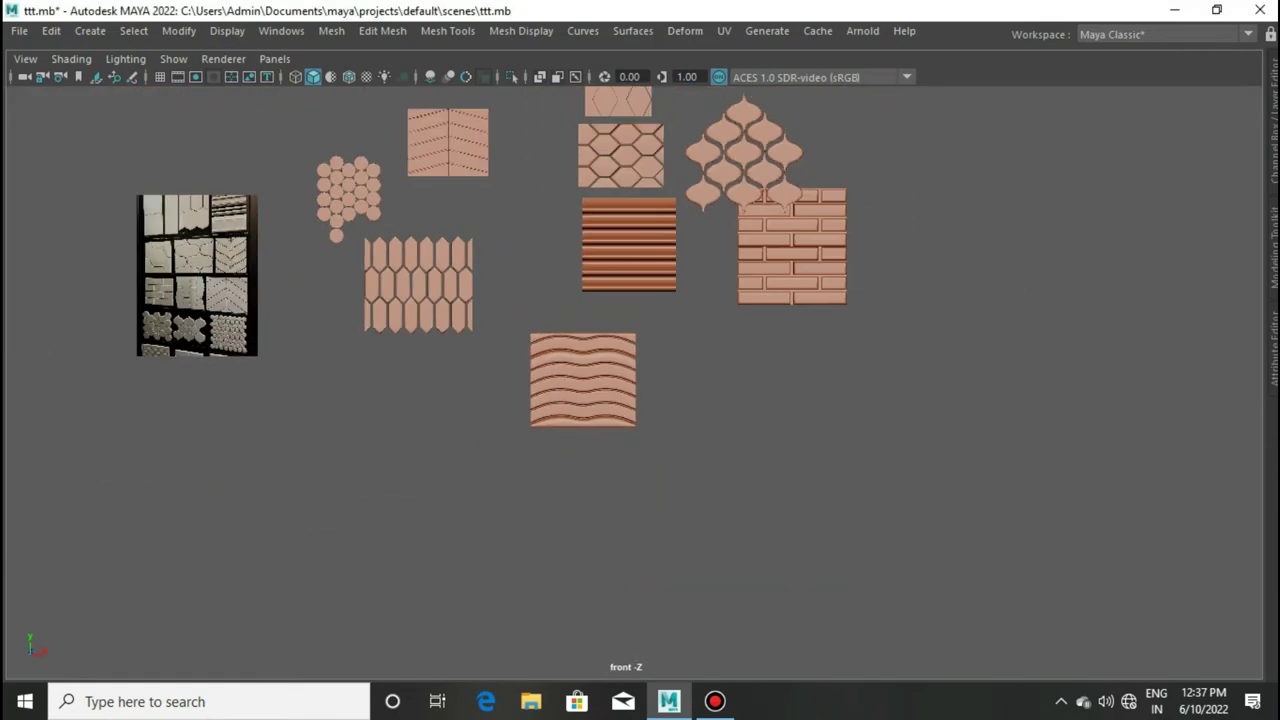
alt+middle_drag(640, 380, 579, 459)
shift+right_drag(634, 320, 651, 366)
drag(340, 354, 702, 357)
alt+middle_drag(680, 440, 624, 484)
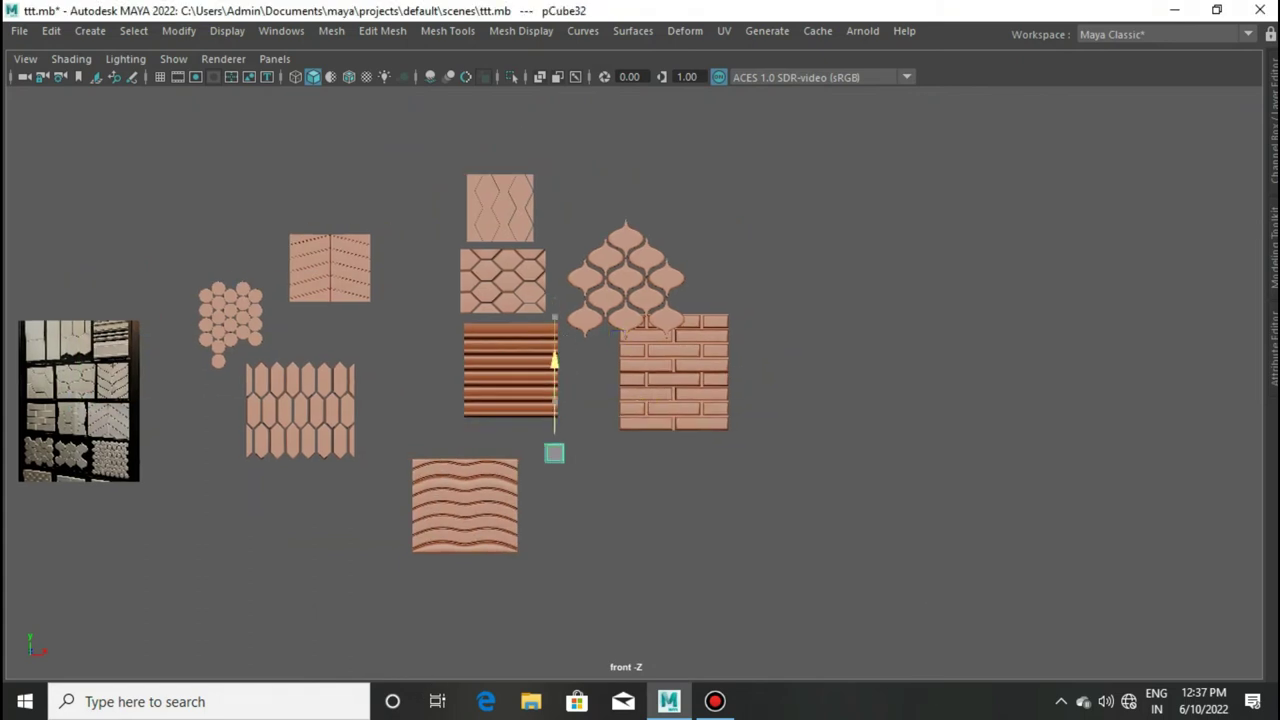
scroll(554, 453, up, 2)
drag(620, 407, 620, 445)
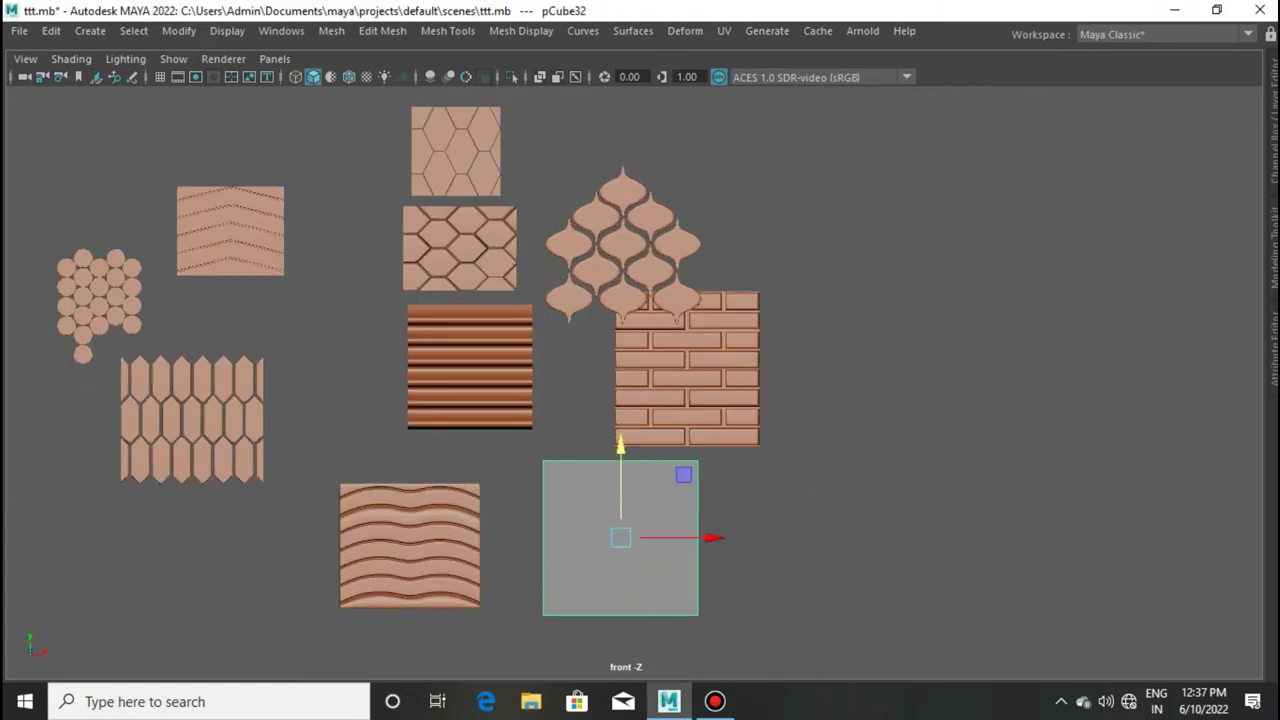
scroll(620, 537, up, 1)
drag(650, 391, 640, 391)
drag(542, 320, 542, 334)
drag(633, 405, 645, 405)
Step: Cut vertical and horizontal edge loops across the square to divide it into a grid
shift+right_drag(558, 405, 558, 420)
ctrl+click(453, 456)
ctrl+click(504, 405)
scroll(561, 317, up, 2)
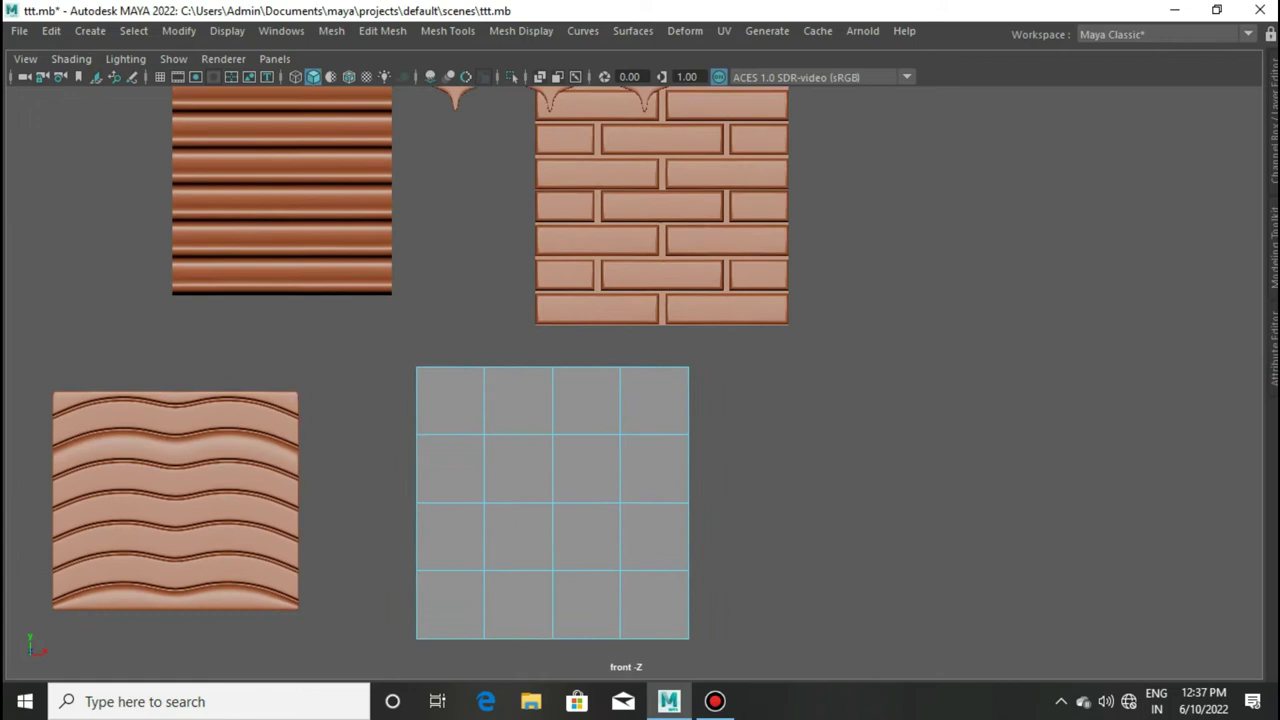
scroll(575, 340, up, 1)
shift+right_drag(514, 333, 435, 286)
ctrl+click(514, 371)
ctrl+click(664, 390)
ctrl+click(590, 390)
ctrl+click(440, 395)
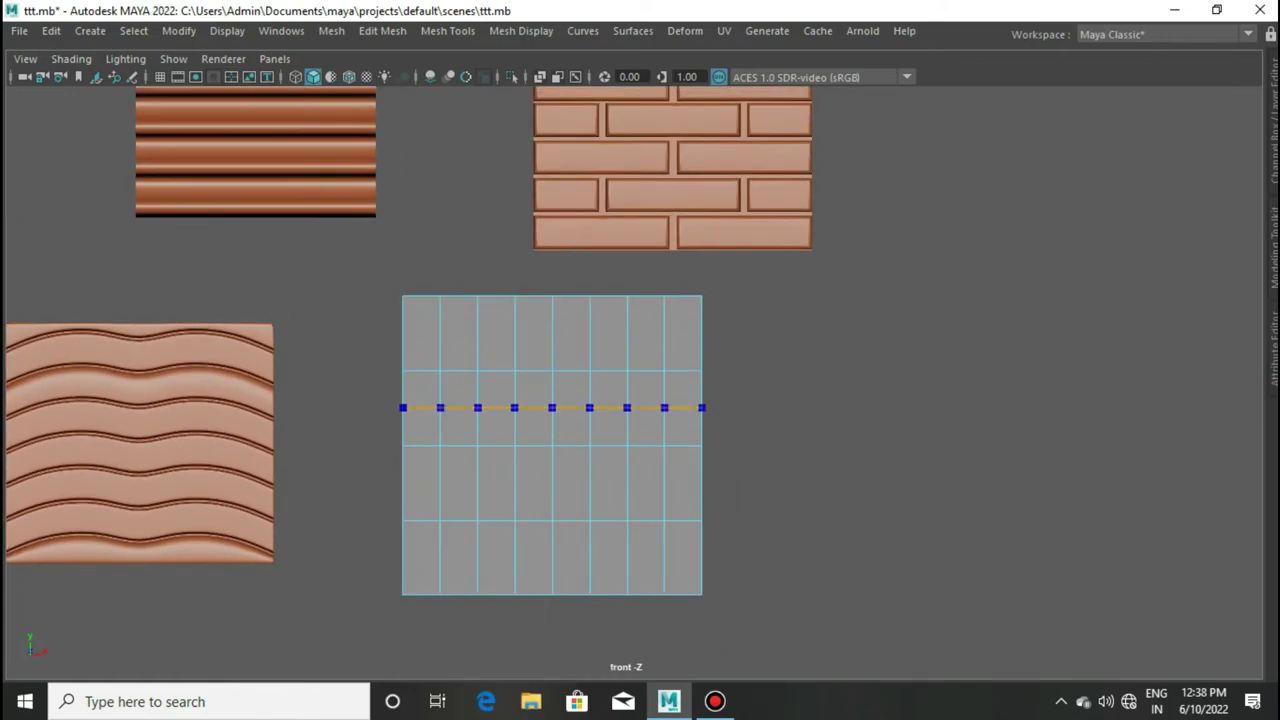
Step: Select an edge on the square, then return to whole-object selection
right_drag(570, 185, 490, 186)
click(589, 408)
shift+right_drag(586, 349, 483, 351)
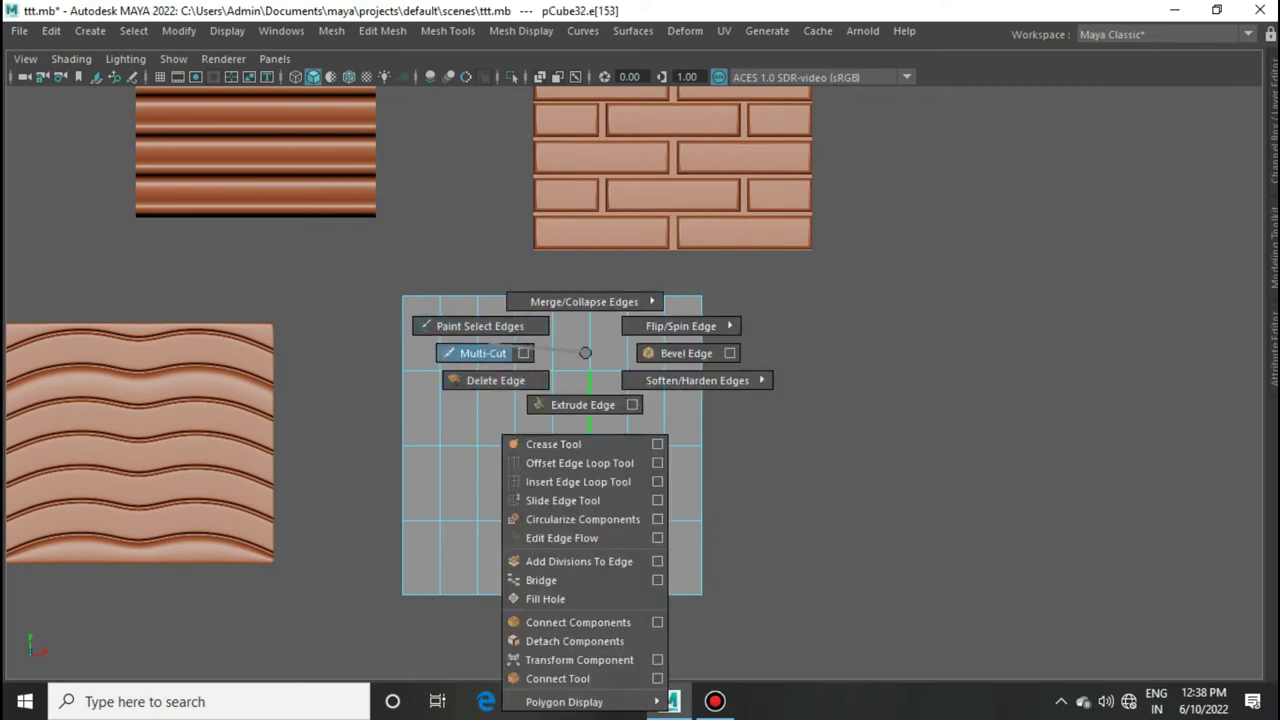
scroll(502, 371, up, 1)
key(F8)
shift+right_drag(500, 200, 500, 200)
Step: In vertex mode, connect vertices into the leaf's upper pointed tip
right_click(558, 184)
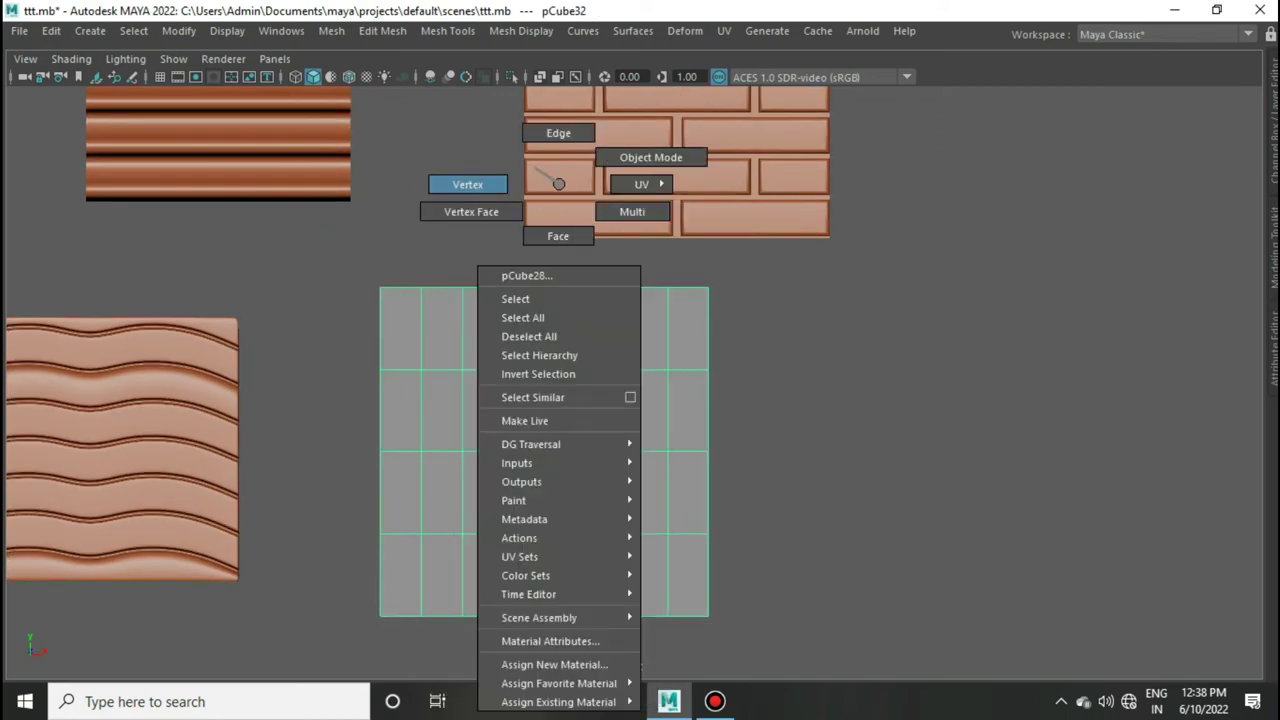
click(467, 184)
click(517, 371)
shift+right_drag(517, 371, 517, 371)
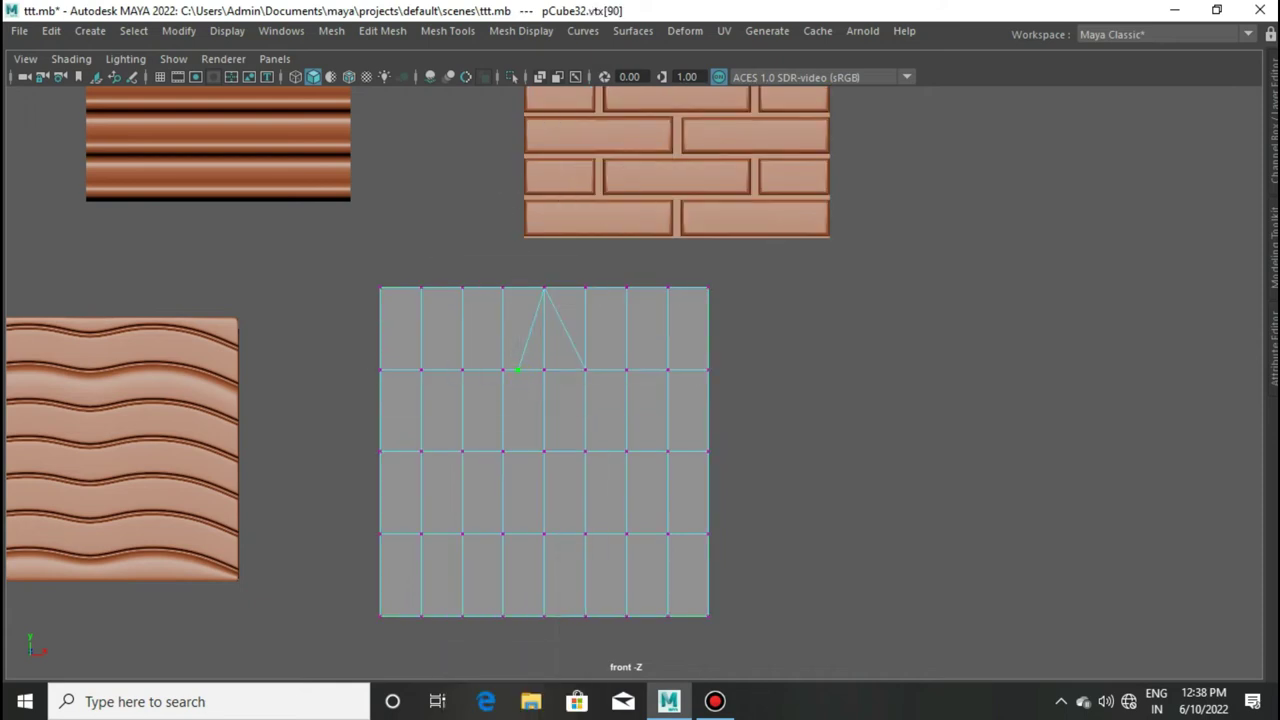
alt+middle_drag(544, 451, 538, 395)
scroll(530, 434, up, 2)
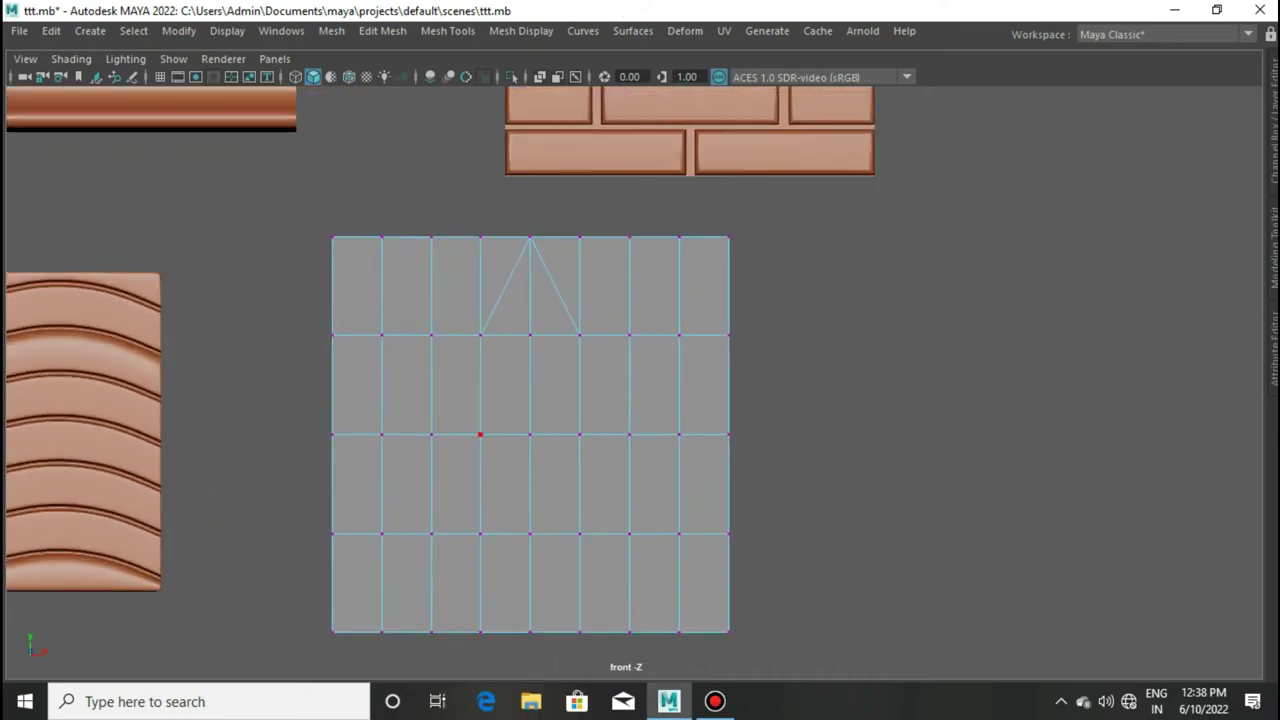
Step: Select the diagonal tip edge and add a horizontal edge loop through the top row
right_drag(508, 195, 508, 130)
click(505, 286)
shift+right_drag(662, 362, 662, 420)
scroll(530, 434, up, 1)
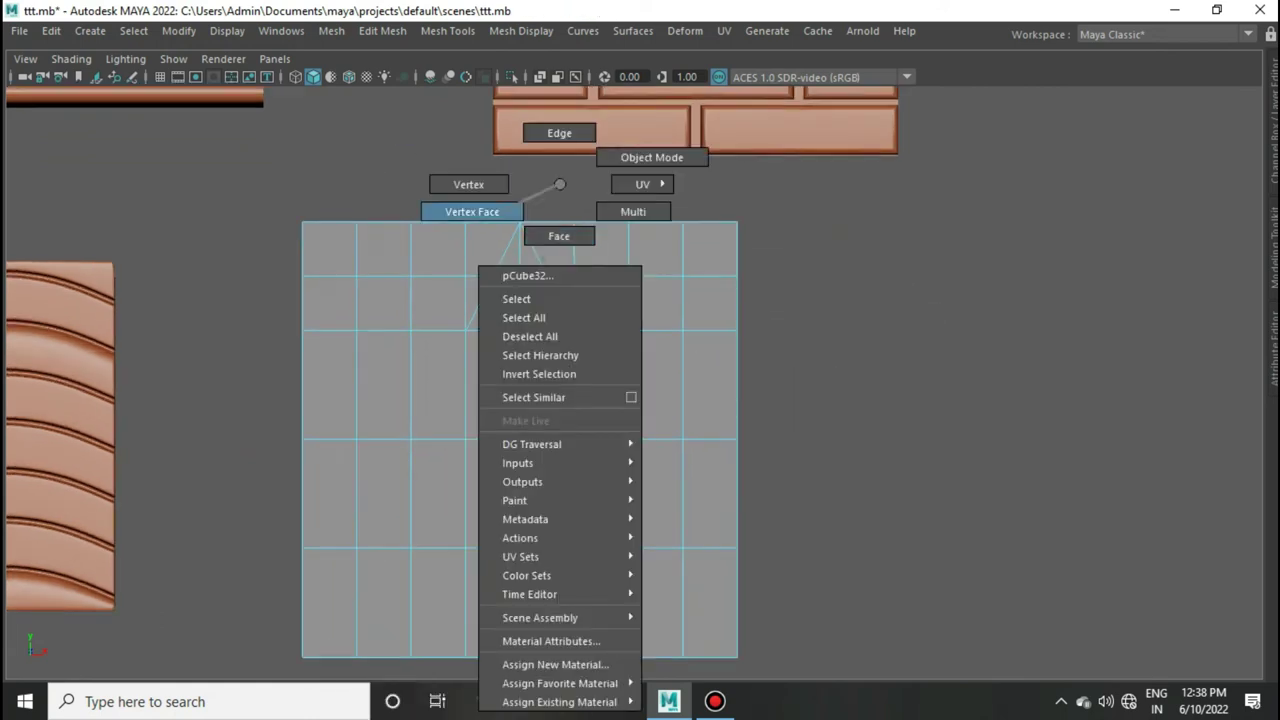
right_drag(495, 258, 466, 183)
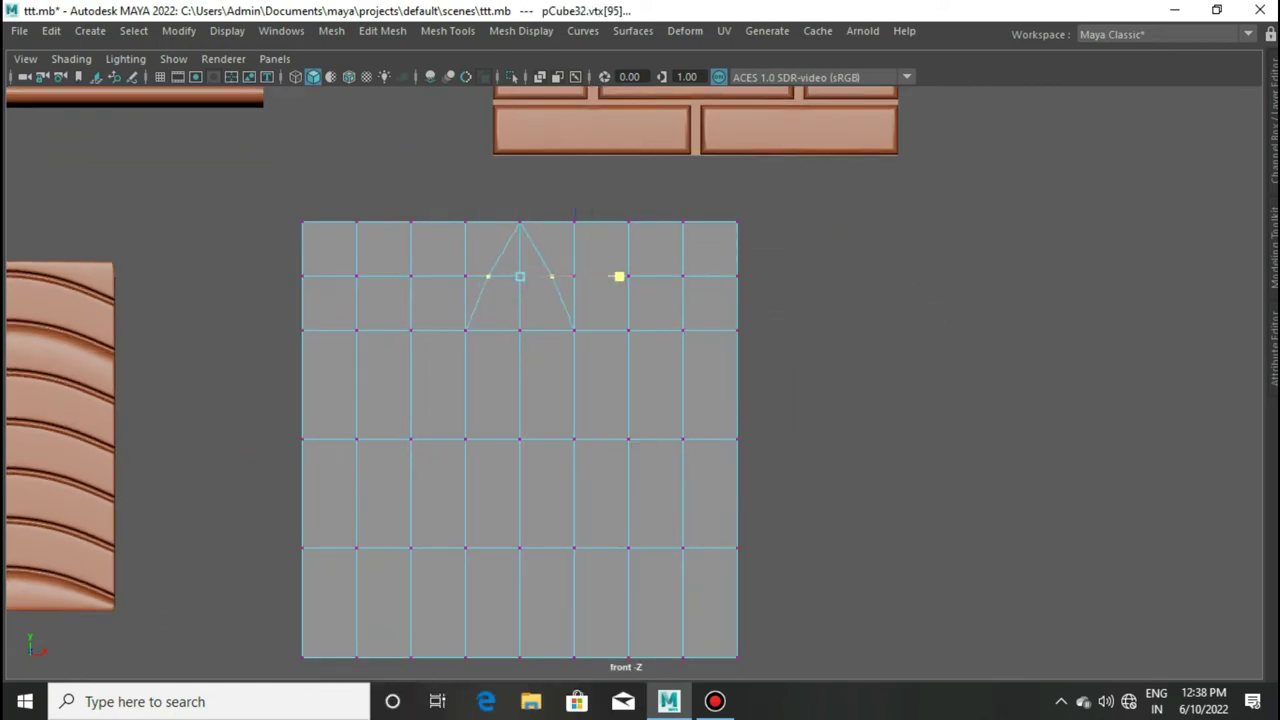
alt+middle_drag(580, 440, 566, 371)
scroll(566, 371, up, 1)
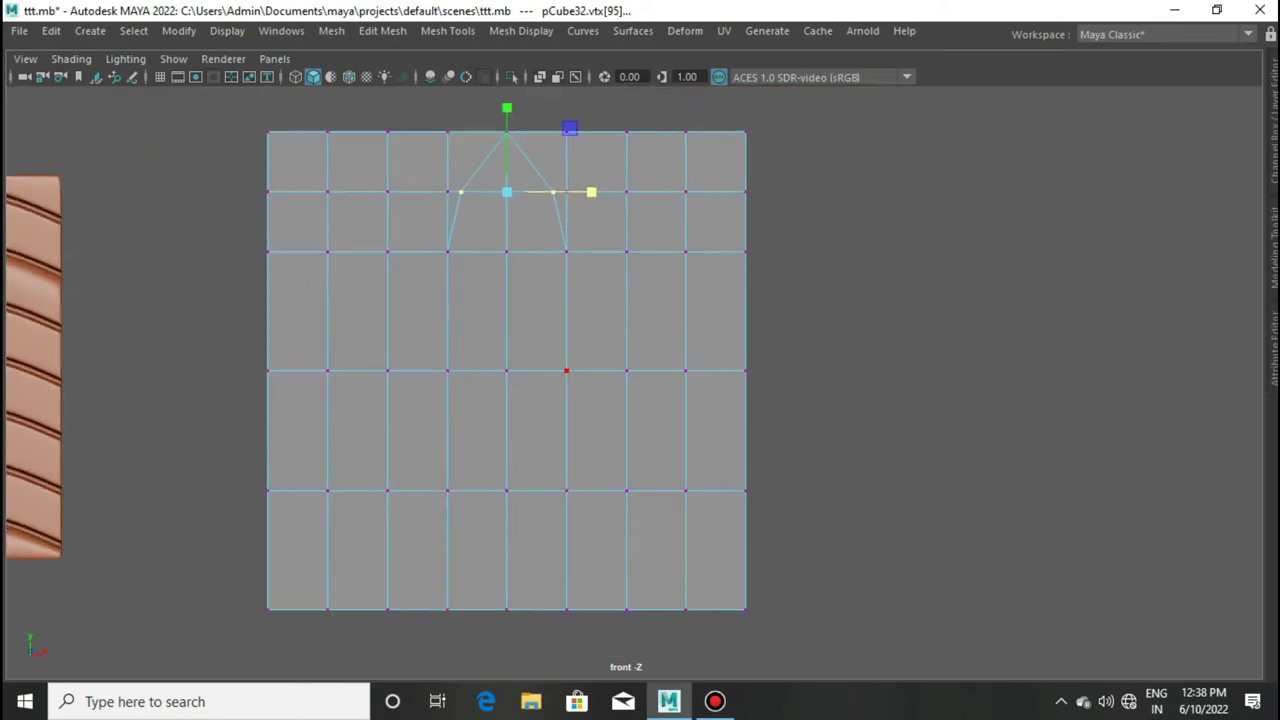
Step: Cut diagonals for the leaf's lower tip and spread the side vertices outward to widen it
shift+right_drag(566, 371, 447, 371)
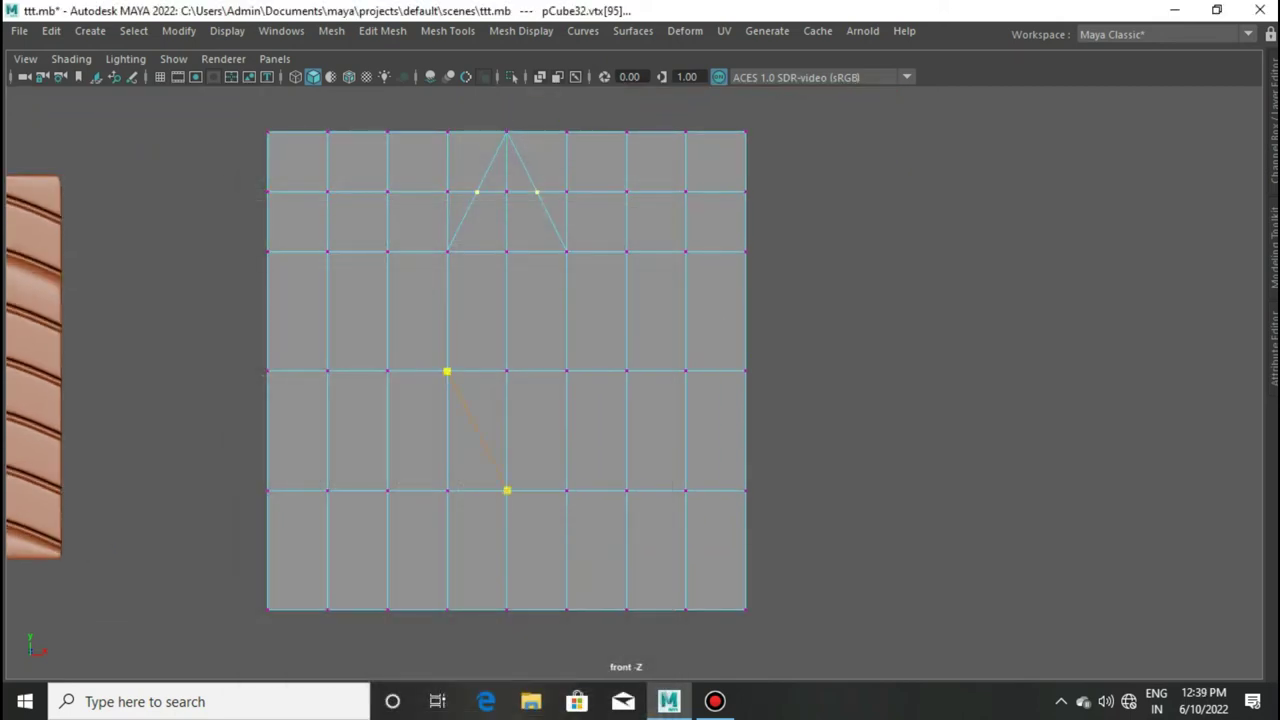
right_drag(566, 371, 566, 320)
click(566, 430)
right_drag(466, 186, 371, 183)
click(477, 191)
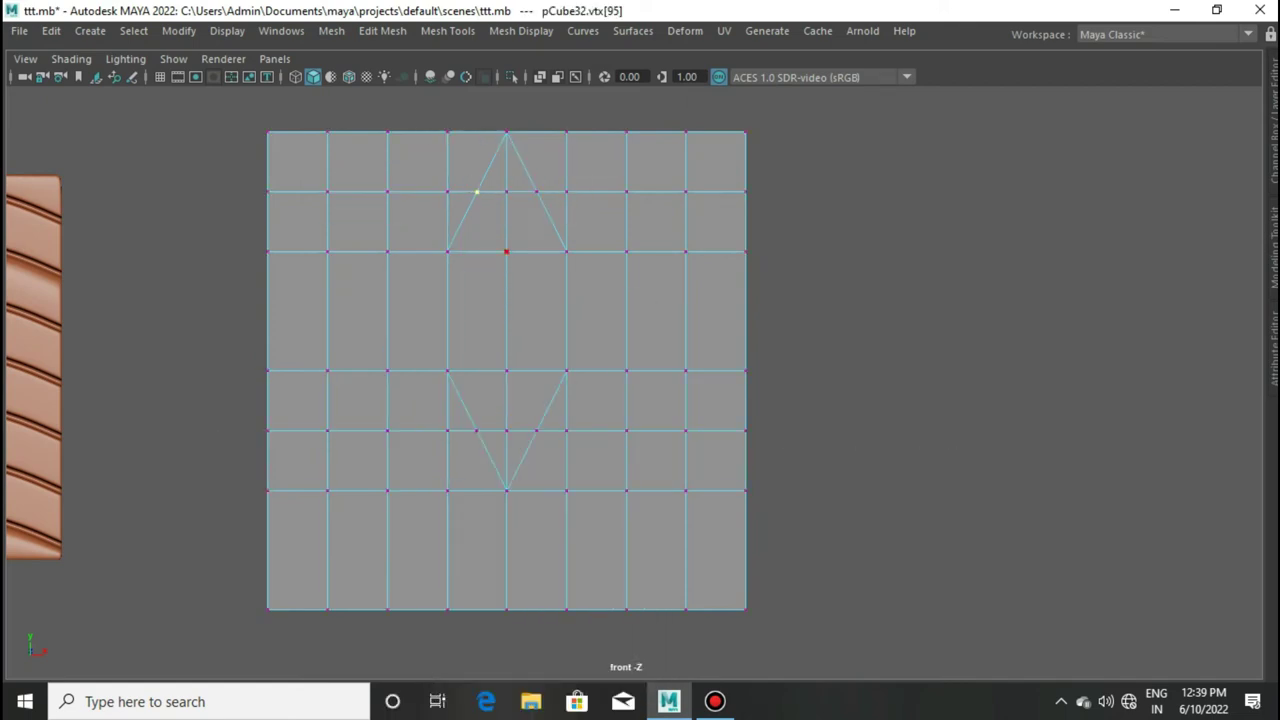
drag(591, 311, 634, 311)
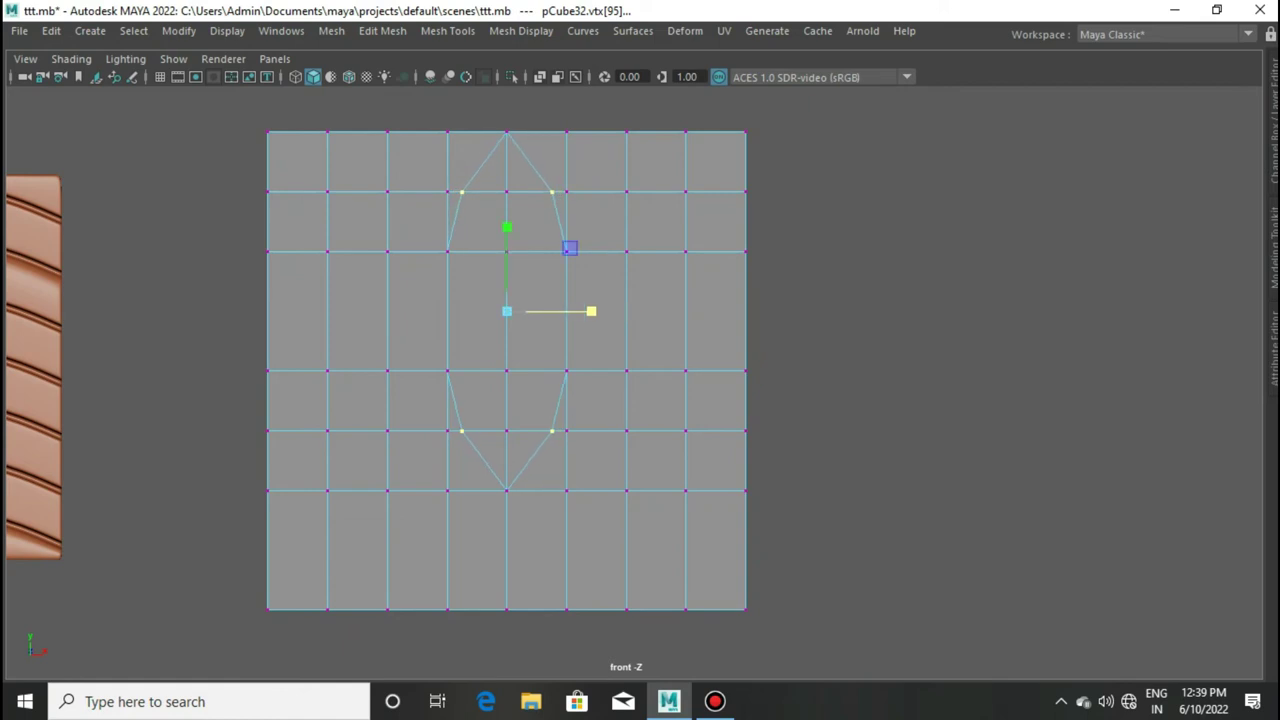
Step: Insert a horizontal edge loop across the panel and a vertical loop slid right
scroll(569, 248, up, 3)
shift+right_drag(590, 345, 489, 337)
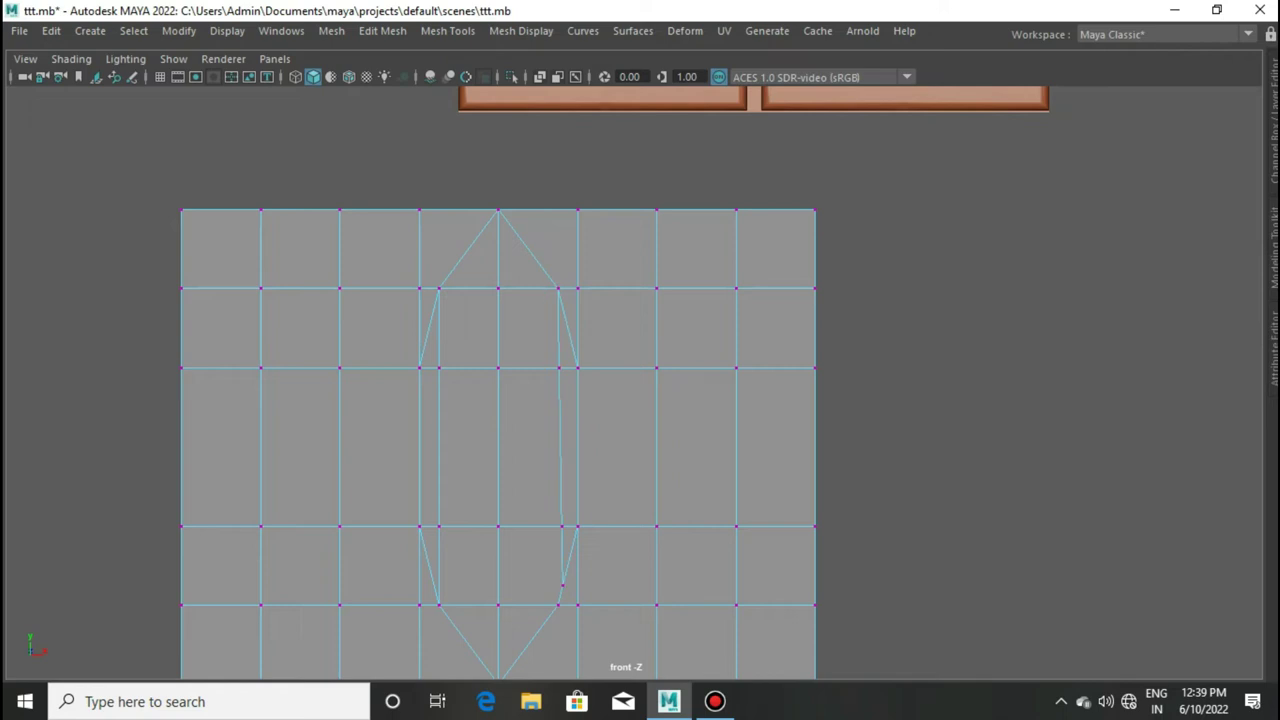
scroll(498, 440, down, 2)
ctrl+click(571, 342)
shift+right_drag(571, 346, 451, 346)
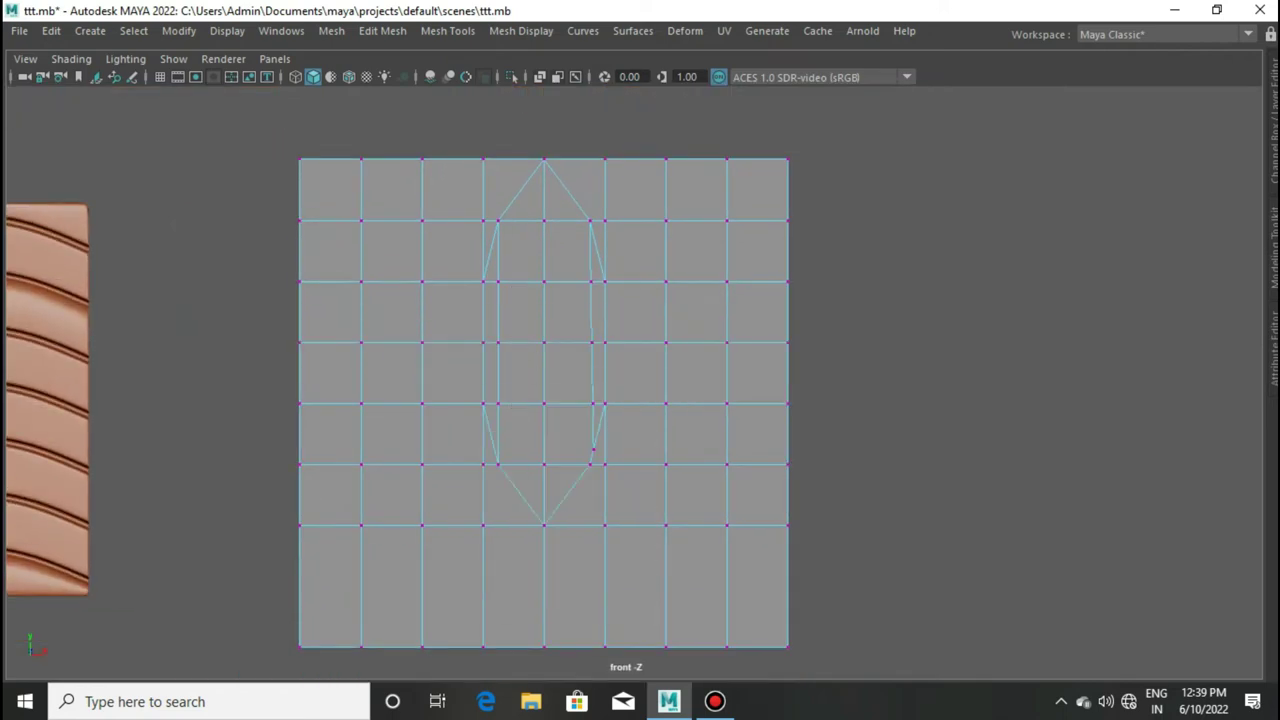
scroll(531, 276, up, 1)
ctrl+drag(480, 410, 501, 410)
scroll(480, 250, up, 2)
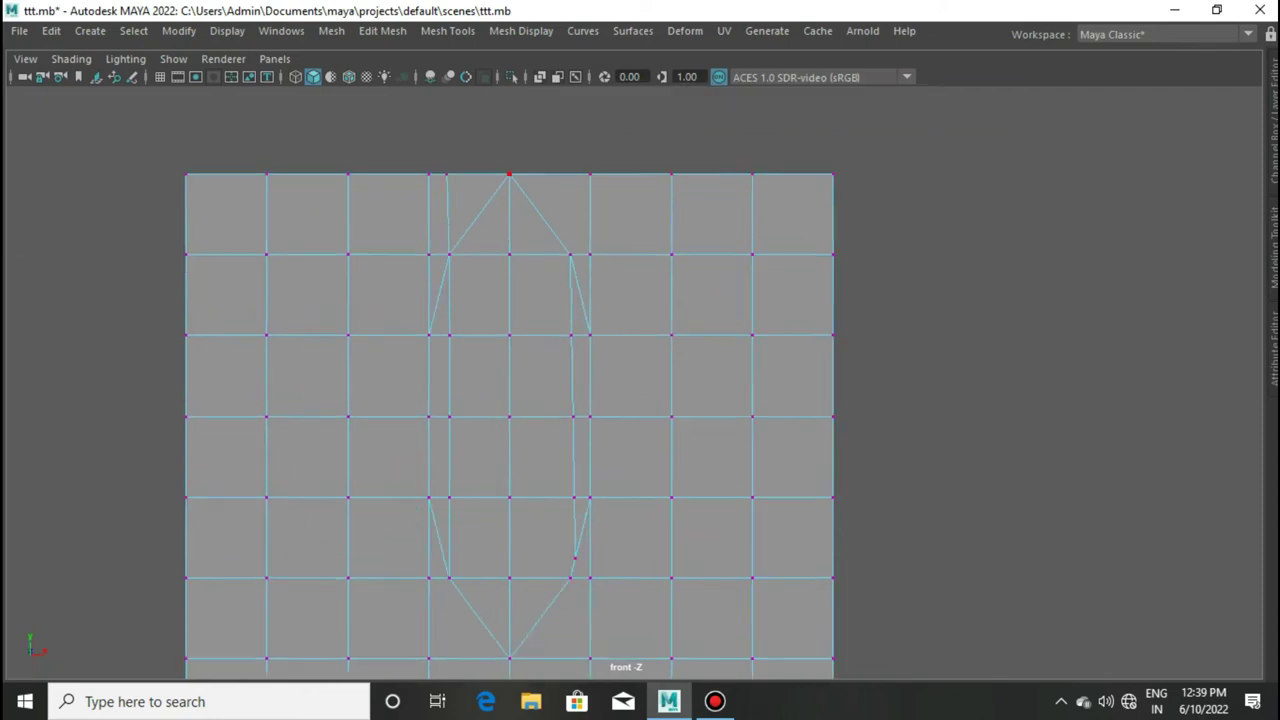
Step: Move the top vertex of the new cut with the Move tool (W)
key(w)
click(463, 273)
scroll(466, 273, down, 5)
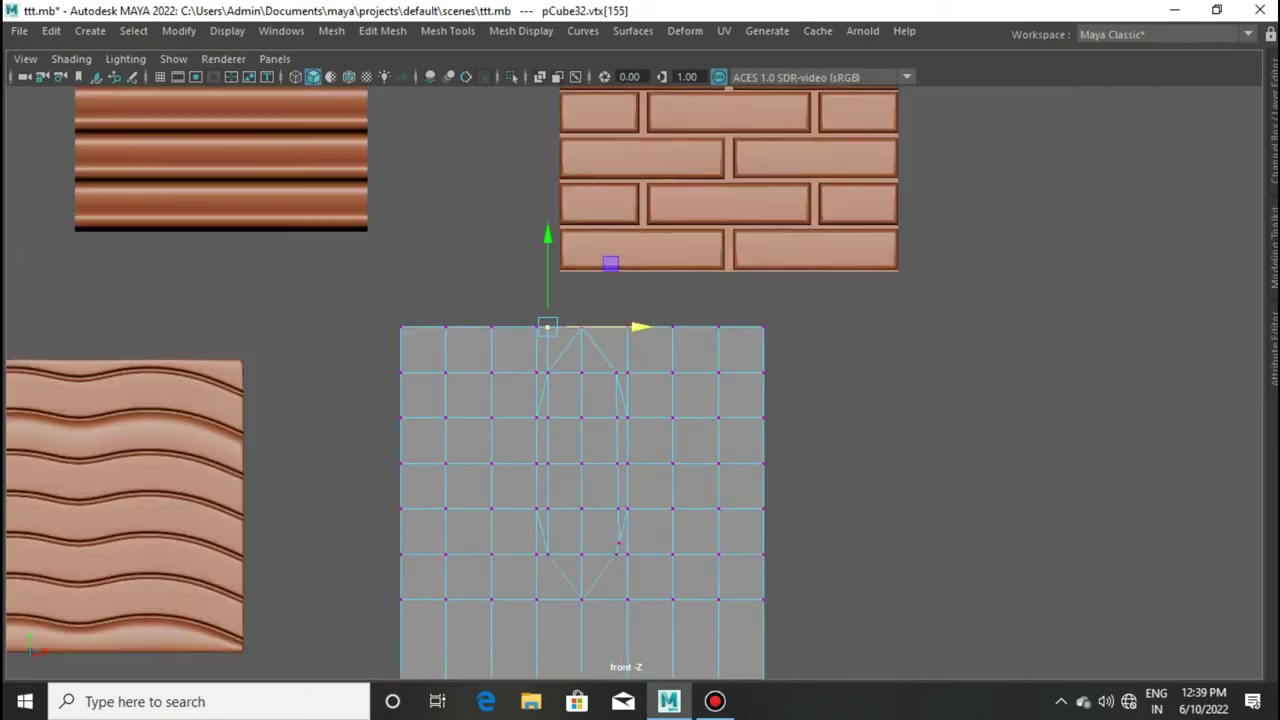
scroll(640, 380, up, 2)
scroll(640, 380, up, 2)
key(ctrl+shift+x)
click(650, 172)
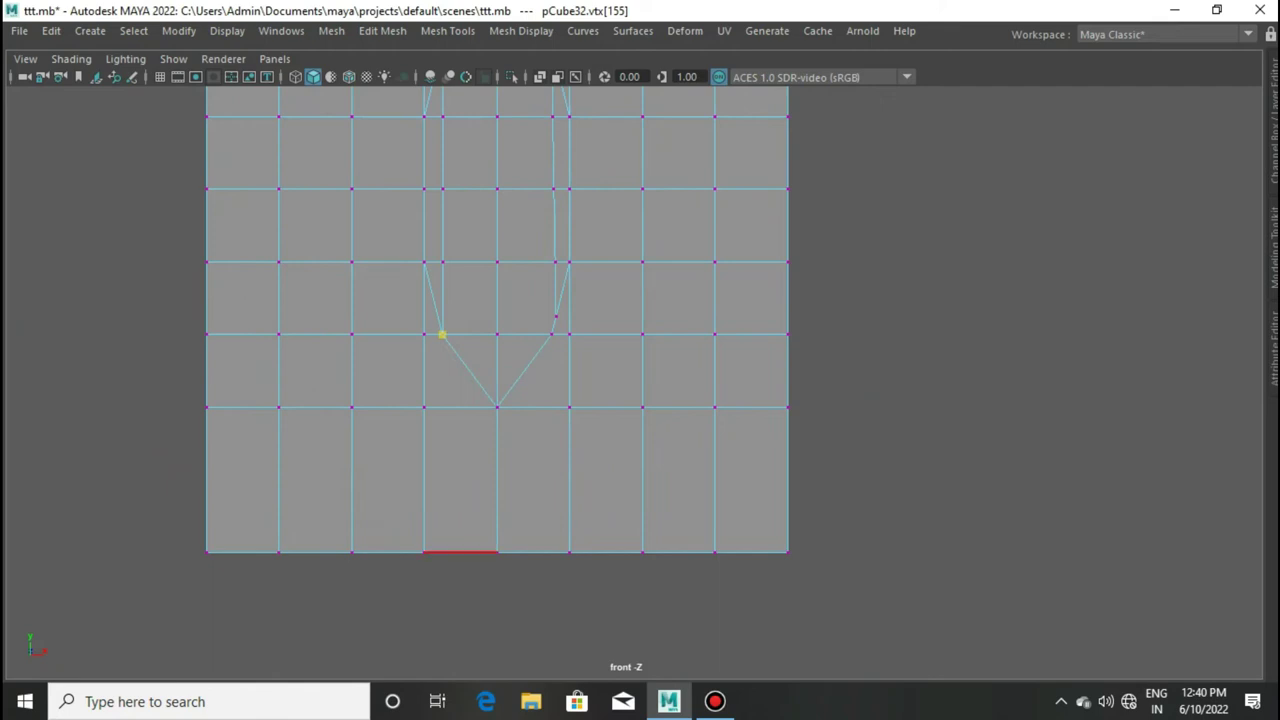
scroll(637, 385, up, 1)
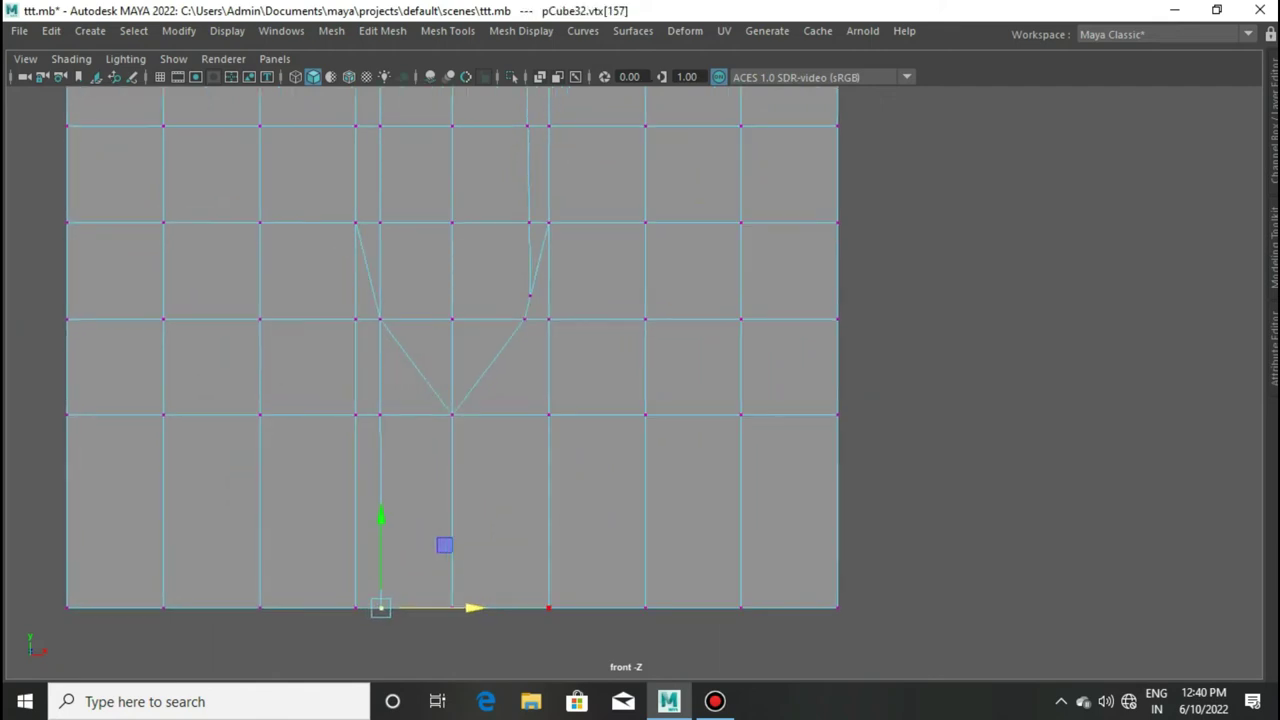
alt+middle_drag(452, 606, 544, 448)
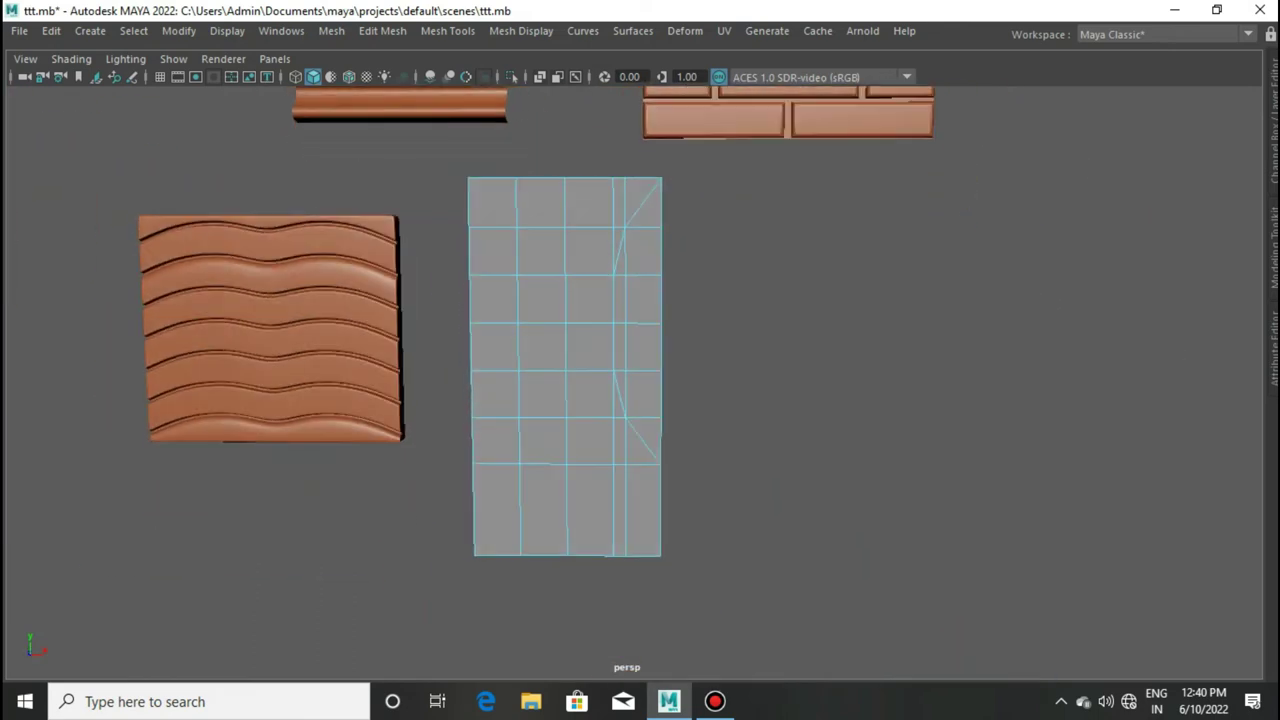
Step: Delete the left three columns of faces so only the leaf outline remains
right_drag(549, 183, 549, 234)
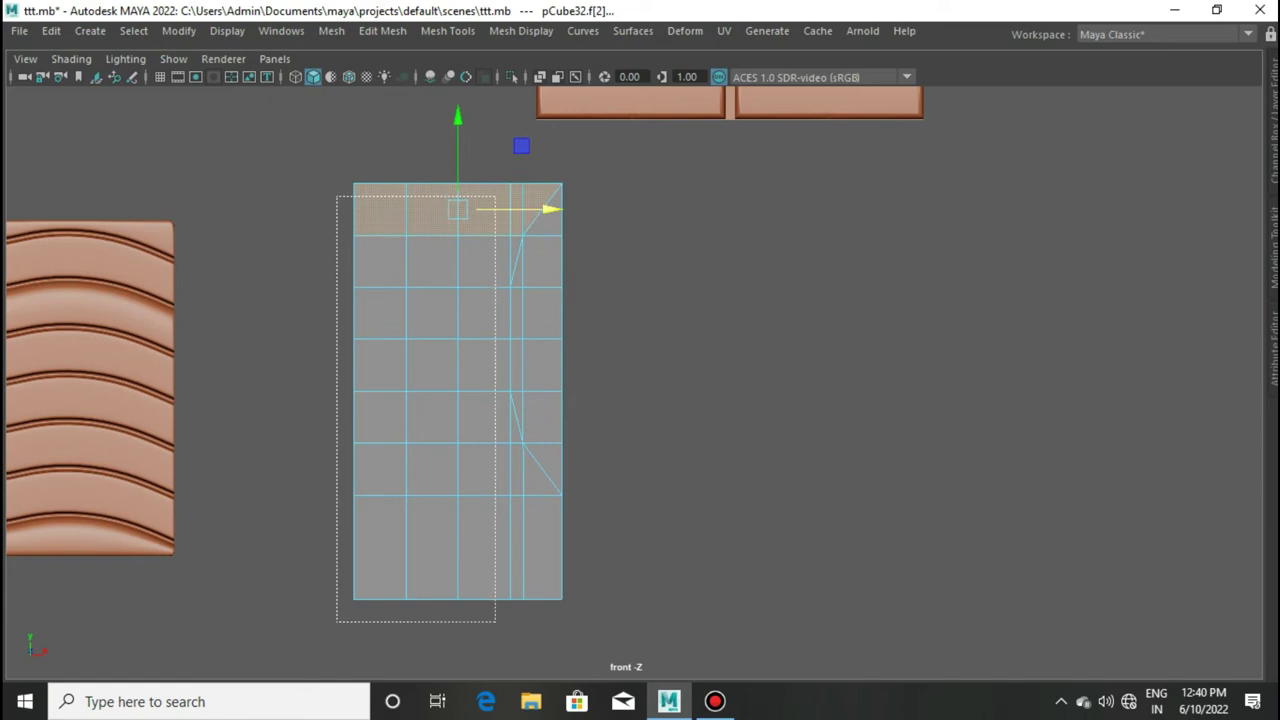
drag(337, 197, 495, 621)
key(Delete)
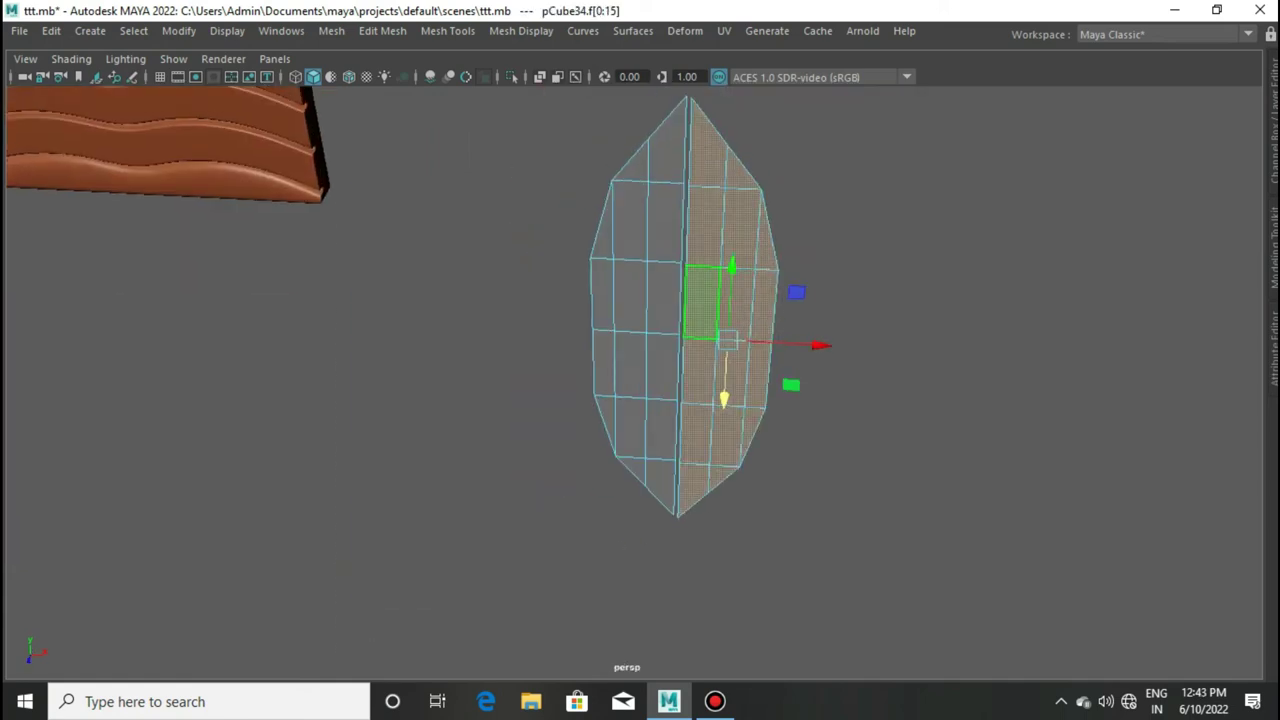
right_drag(686, 205, 640, 183)
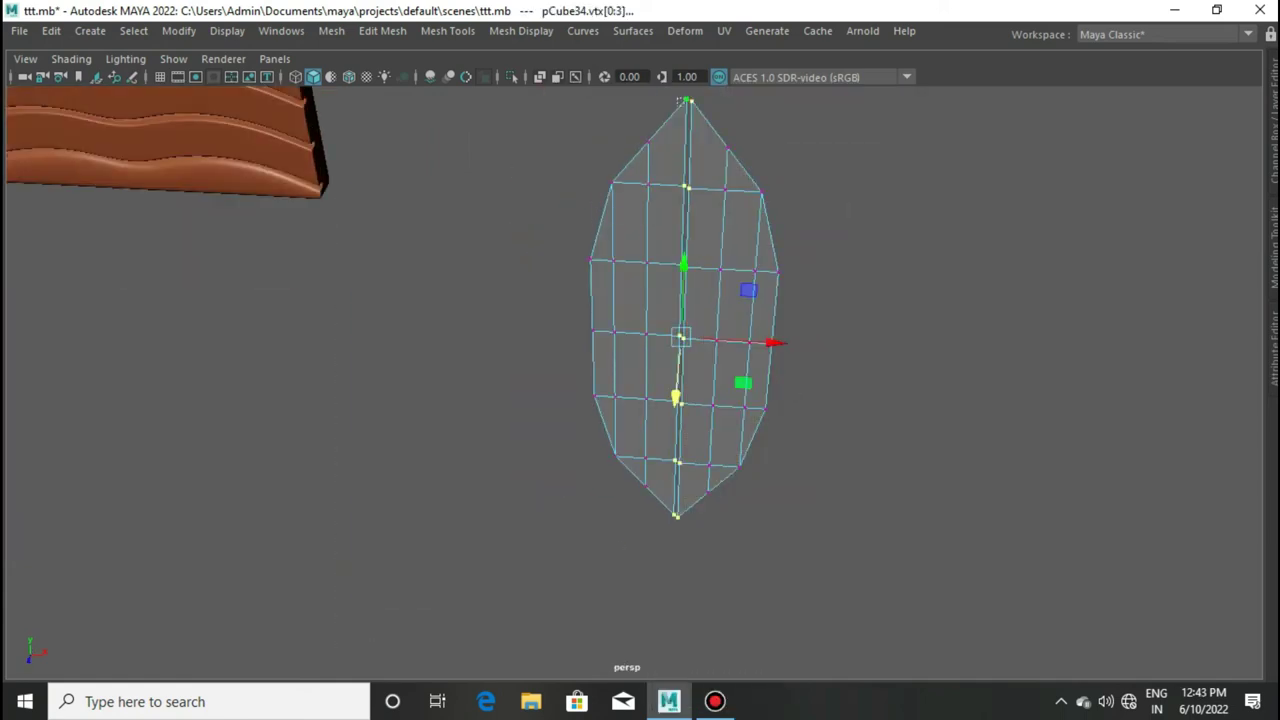
Step: Merge the tip vertices into one, then select all faces and extrude the leaf for depth
shift+right_drag(686, 120, 688, 57)
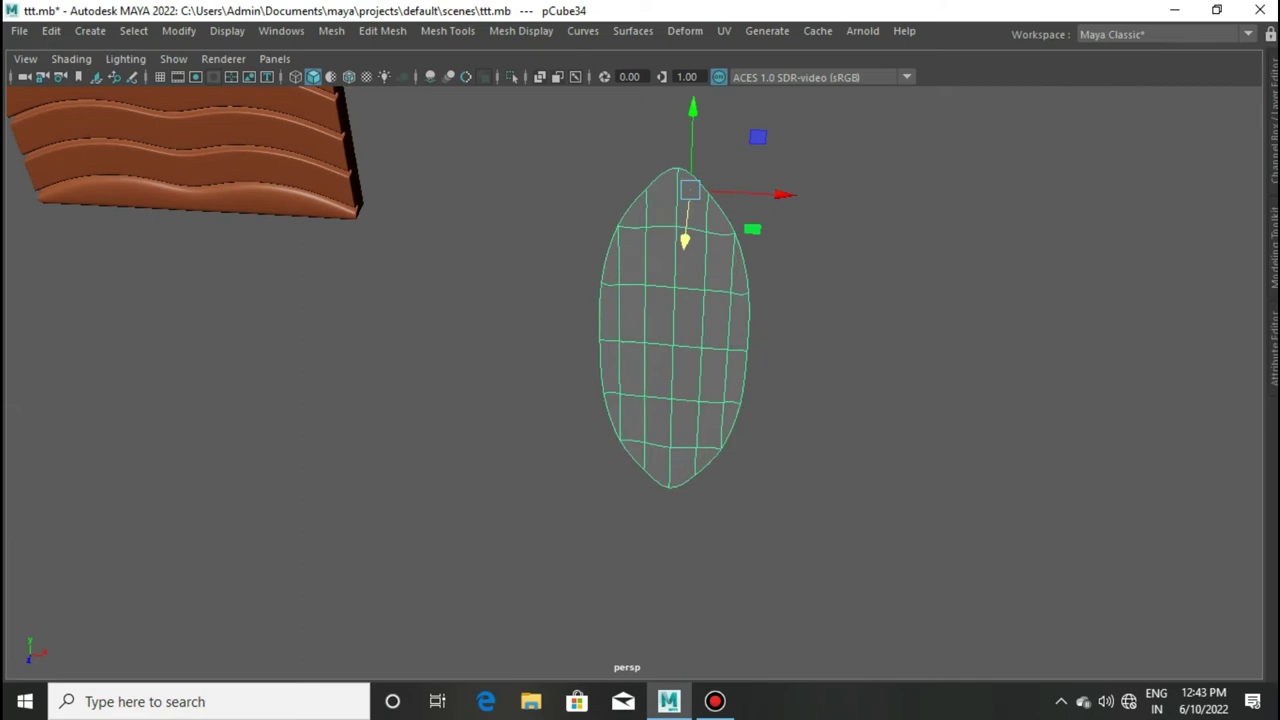
alt+drag(684, 240, 662, 287)
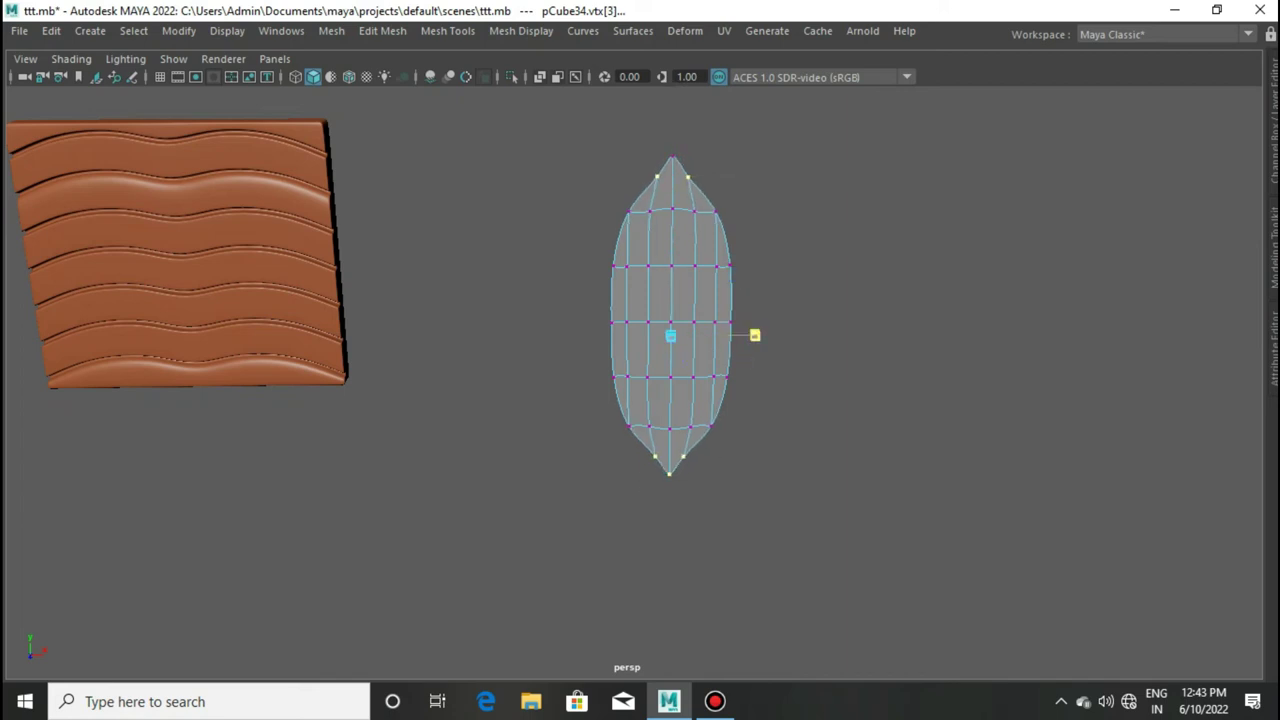
key(F11)
drag(560, 140, 790, 490)
mouse_move(690, 370)
alt+mouse_down()
mouse_move(720, 400)
mouse_move(790, 400)
alt+mouse_up()
right_drag(794, 400, 834, 229)
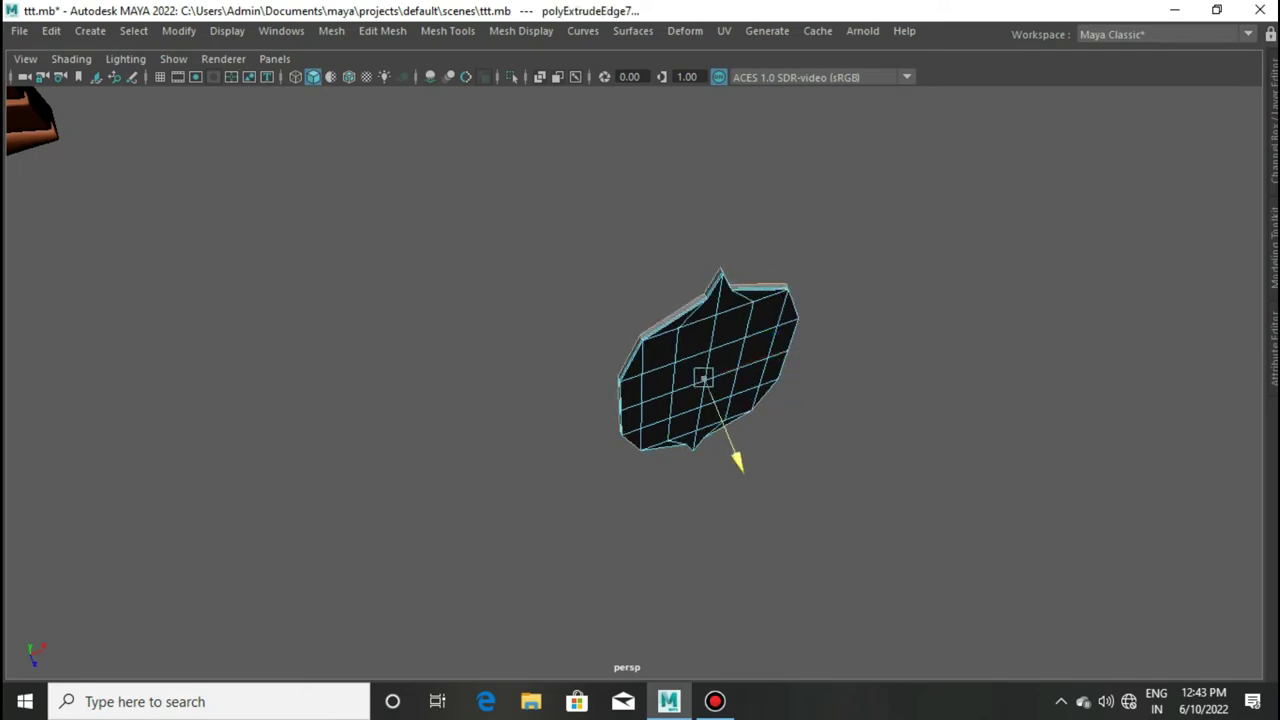
Step: Frame the leaf in the front orthographic view with its vertices shown for editing
alt+drag(700, 370, 640, 380)
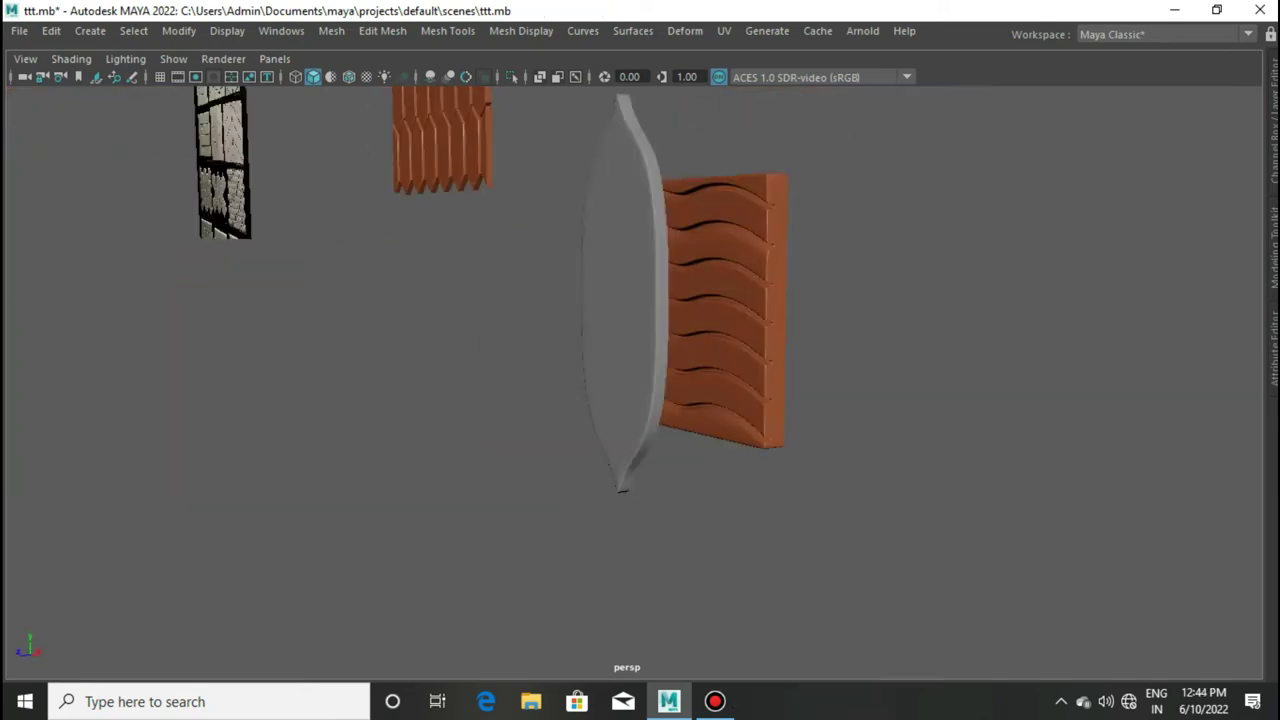
right_drag(662, 184, 660, 641)
drag(777, 386, 777, 437)
key(f)
key(F9)
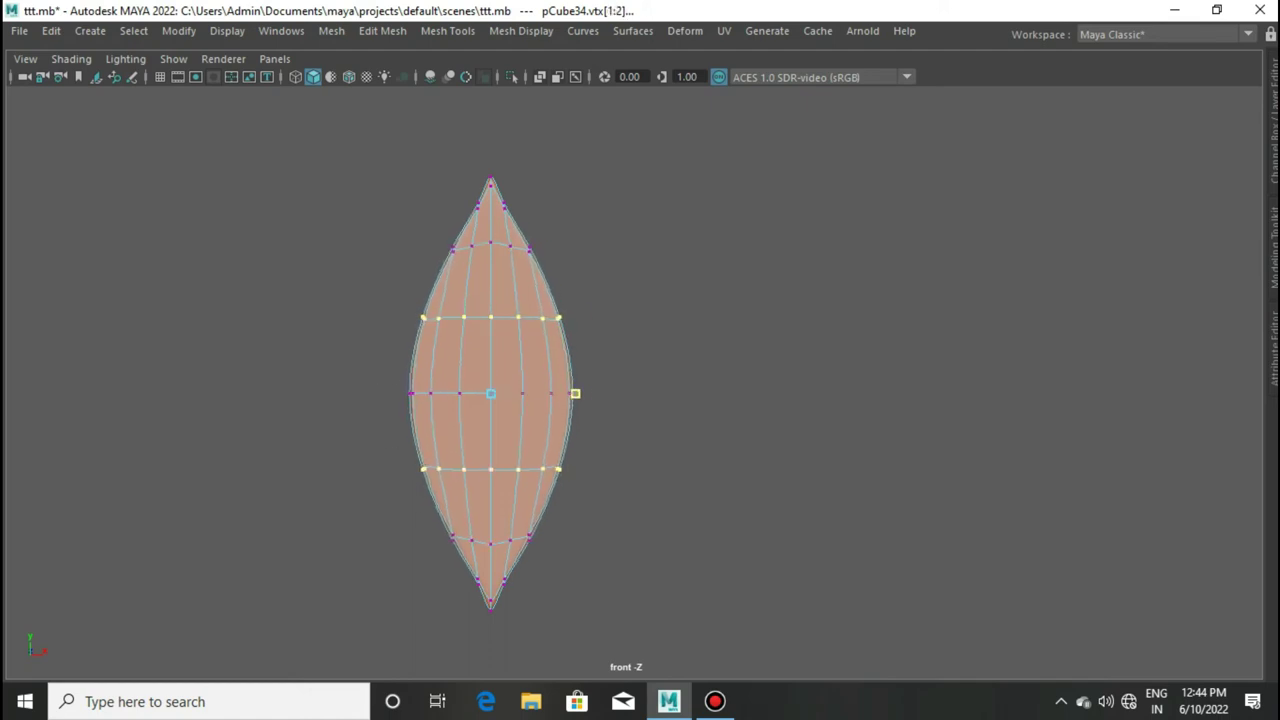
Step: Return the leaf to object mode, duplicate it with Ctrl+D and move the copy right
right_click(623, 183)
drag(660, 357, 586, 303)
key(F8)
key(space)
drag(717, 417, 714, 466)
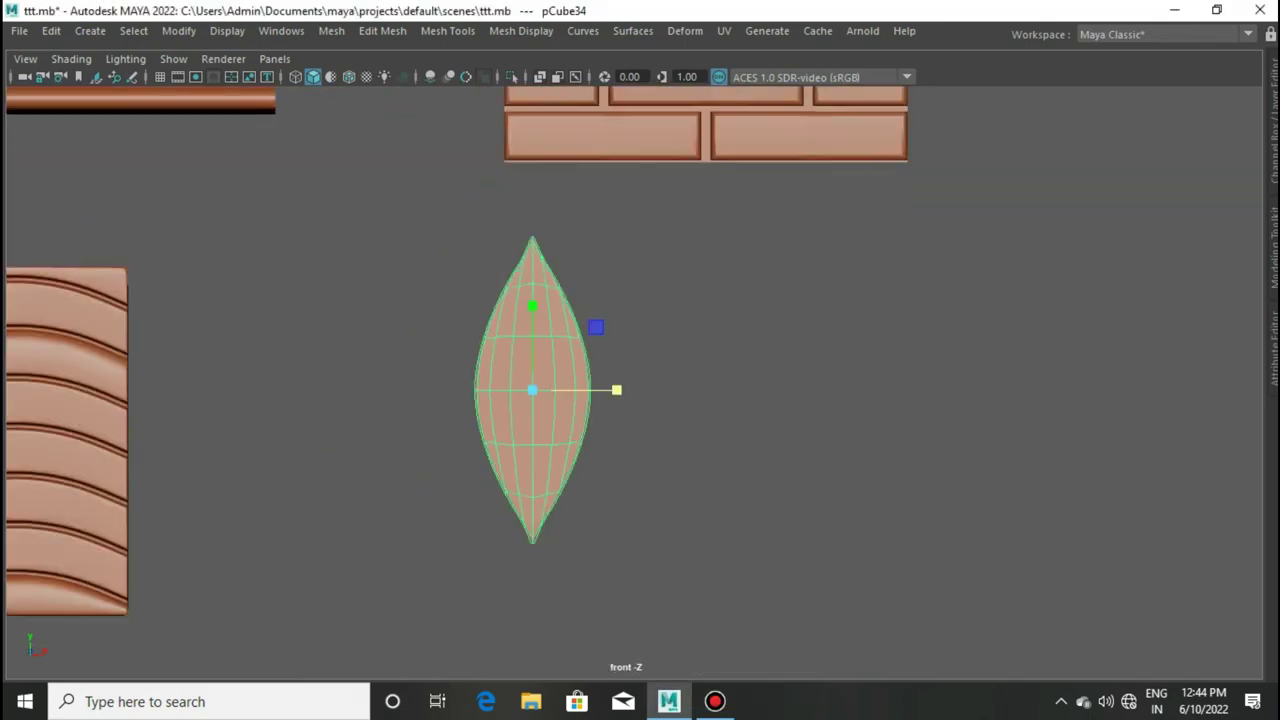
key(ctrl+d)
drag(616, 390, 734, 390)
Step: Slide the copy against the first leaf and move a leaf down to stagger it, in wireframe
alt+middle_drag(640, 400, 530, 422)
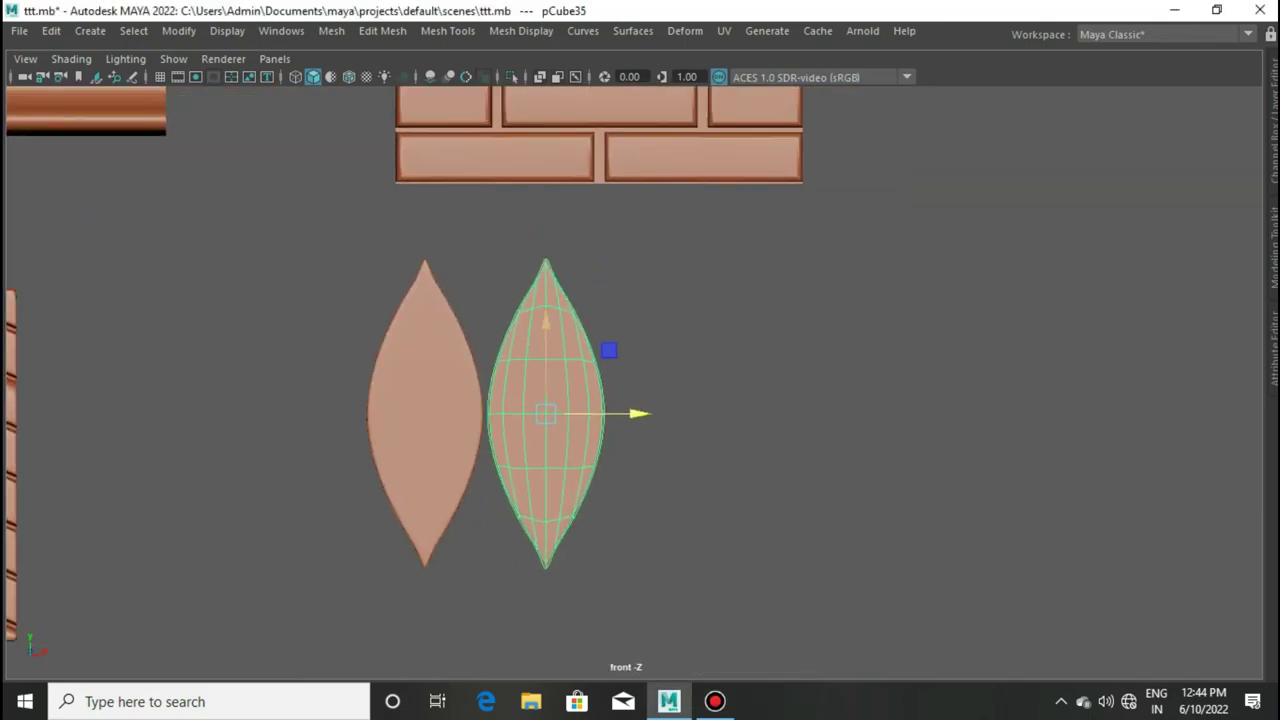
drag(637, 413, 575, 413)
key(4)
key(space)
alt+middle_drag(651, 469, 709, 349)
alt+middle_drag(600, 300, 600, 317)
drag(543, 214, 543, 452)
scroll(608, 477, down, 2)
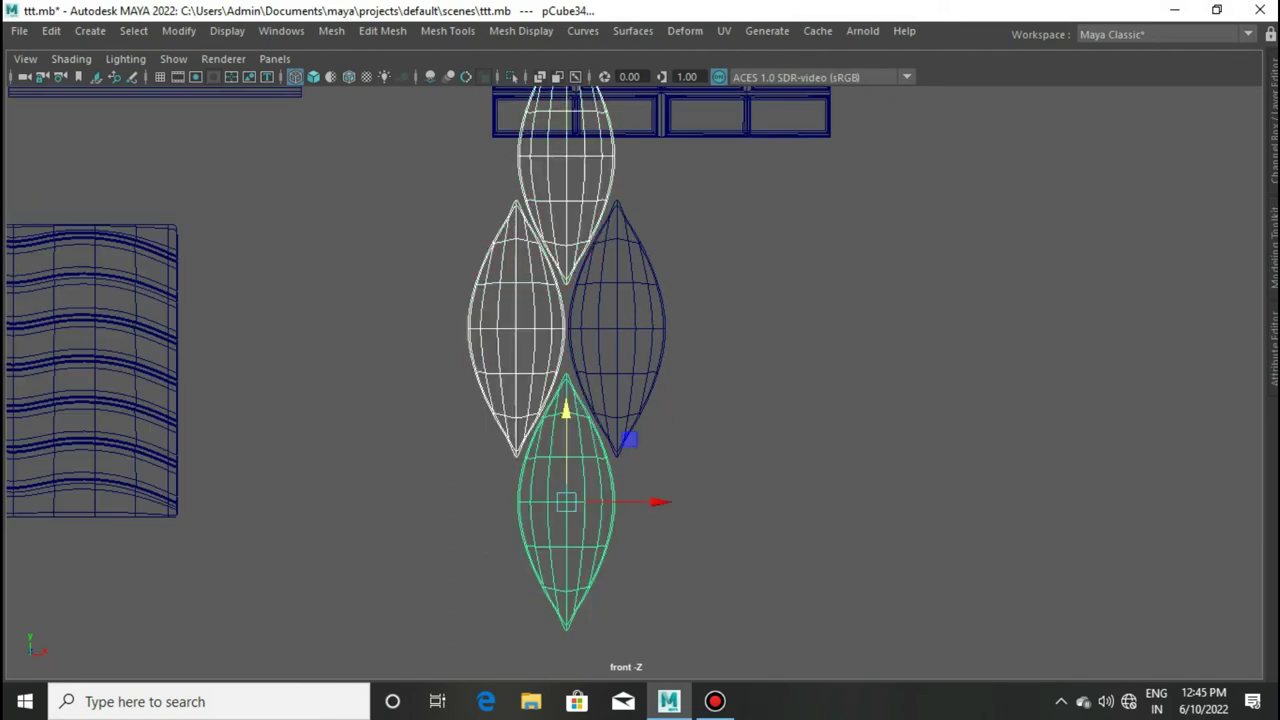
Step: Duplicate the selected leaves twice, moving each set of copies further right
key(ctrl+d)
mouse_move(655, 502)
mouse_down()
mouse_move(715, 502)
mouse_move(701, 502)
mouse_up()
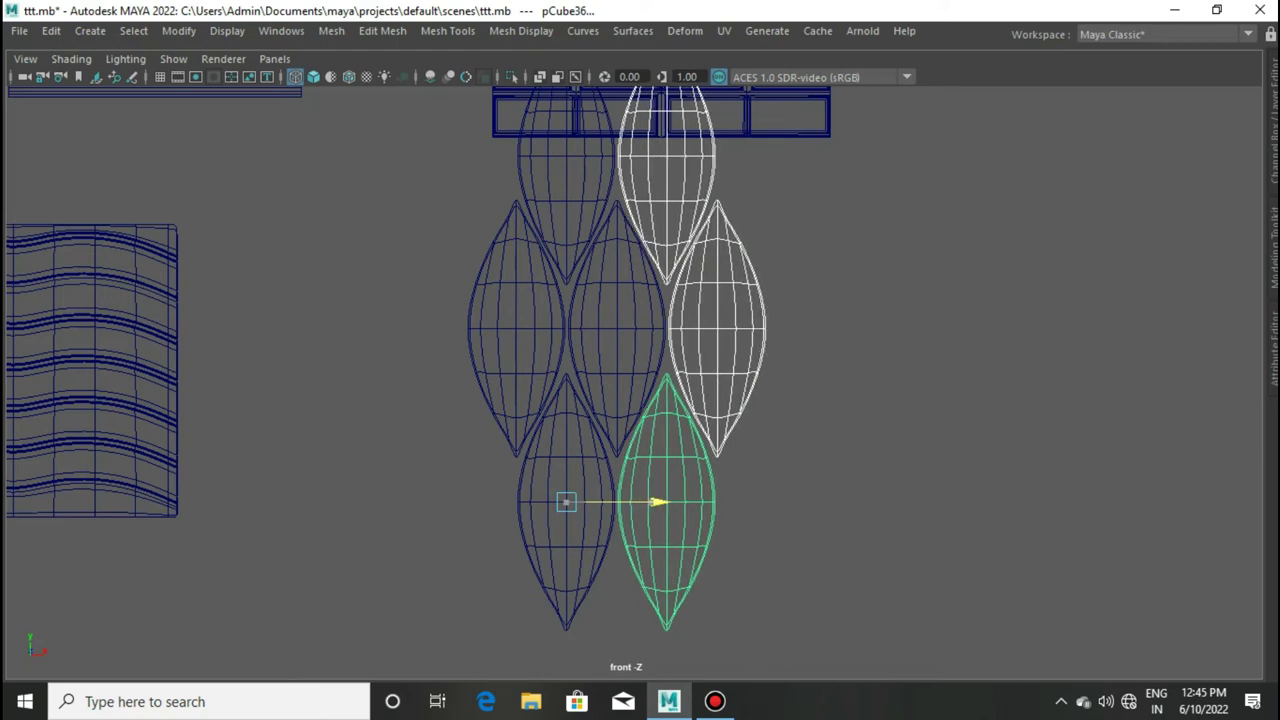
scroll(701, 502, down, 1)
alt+middle_drag(701, 502, 608, 565)
key(ctrl+d)
drag(630, 547, 787, 547)
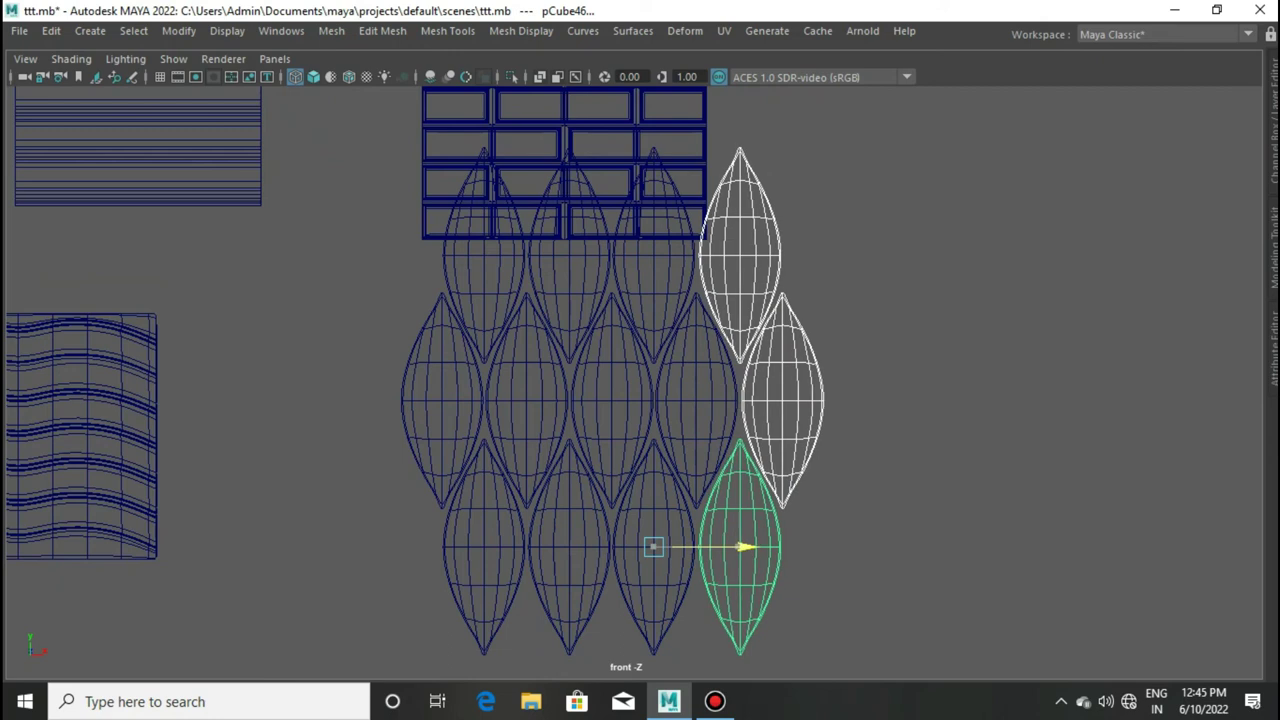
Step: Reload the Maya Classic workspace layout and maximize the front view panel
key(space)
drag(817, 463, 930, 345)
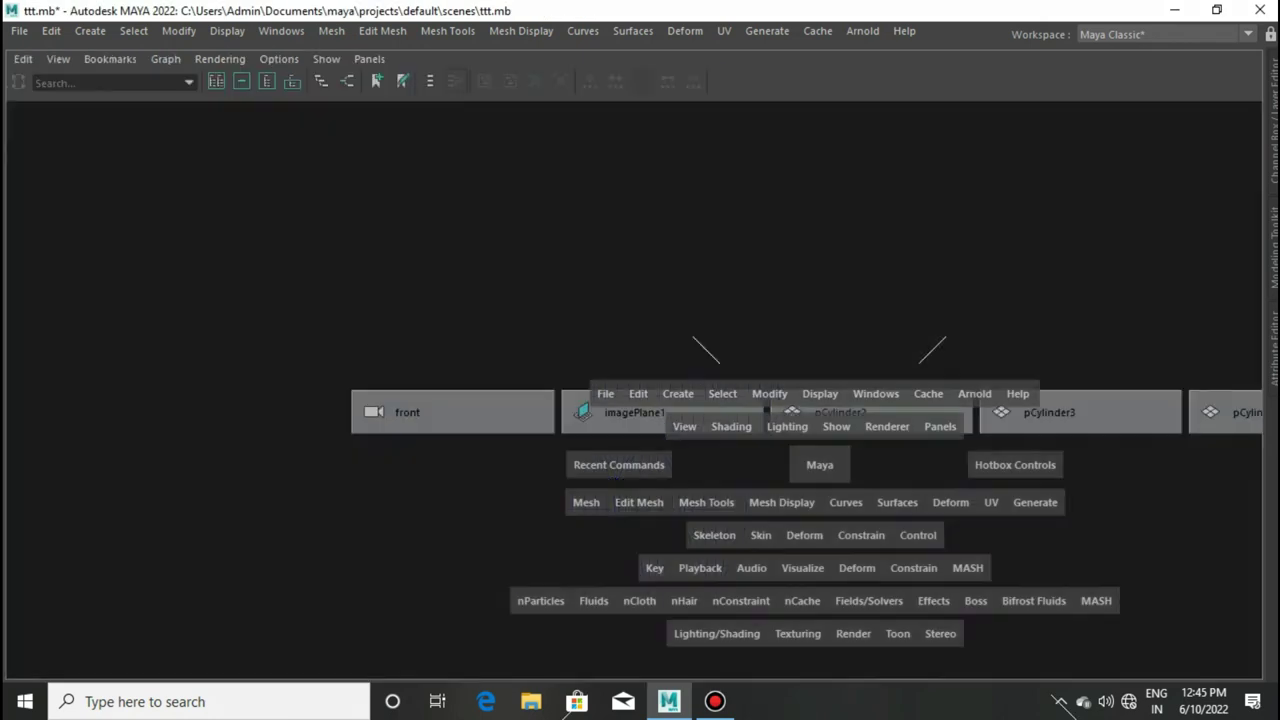
key(ctrl+space)
key(ctrl+space)
click(1160, 34)
click(1110, 54)
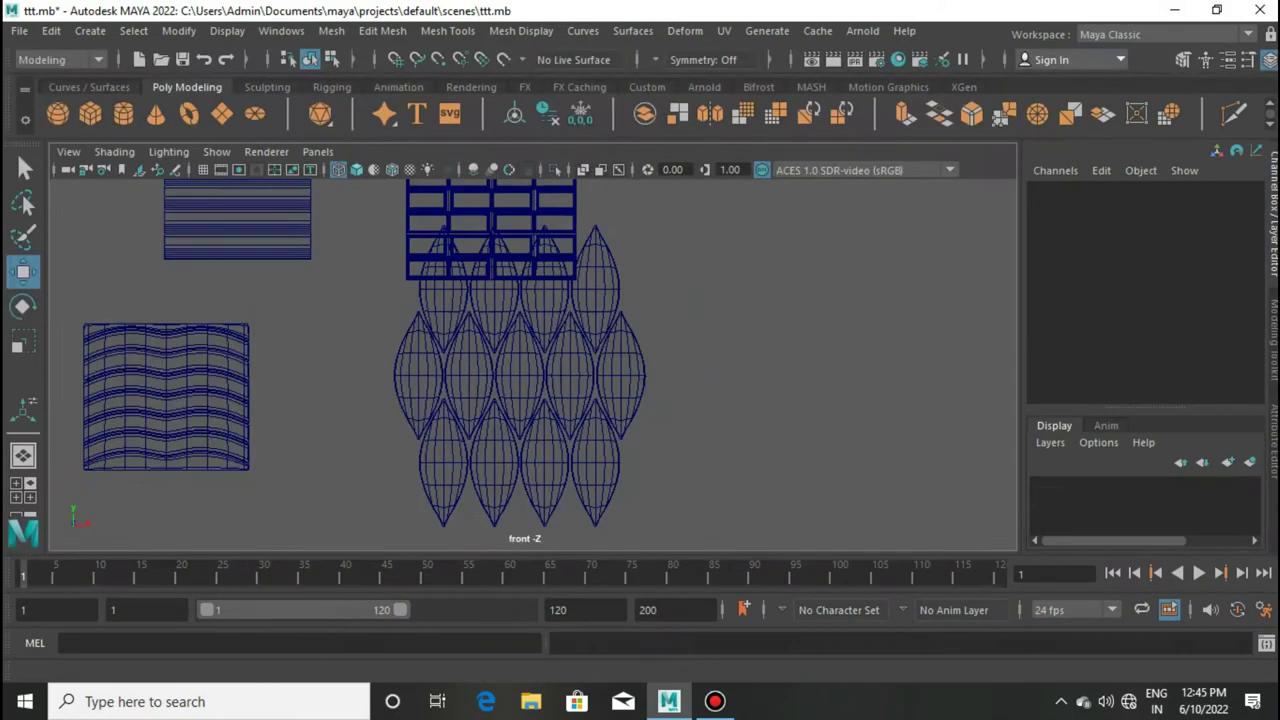
key(ctrl+space)
Step: Combine the leaf pieces into one object, briefly moving the horizontal-lines panel and back
click(331, 30)
click(371, 94)
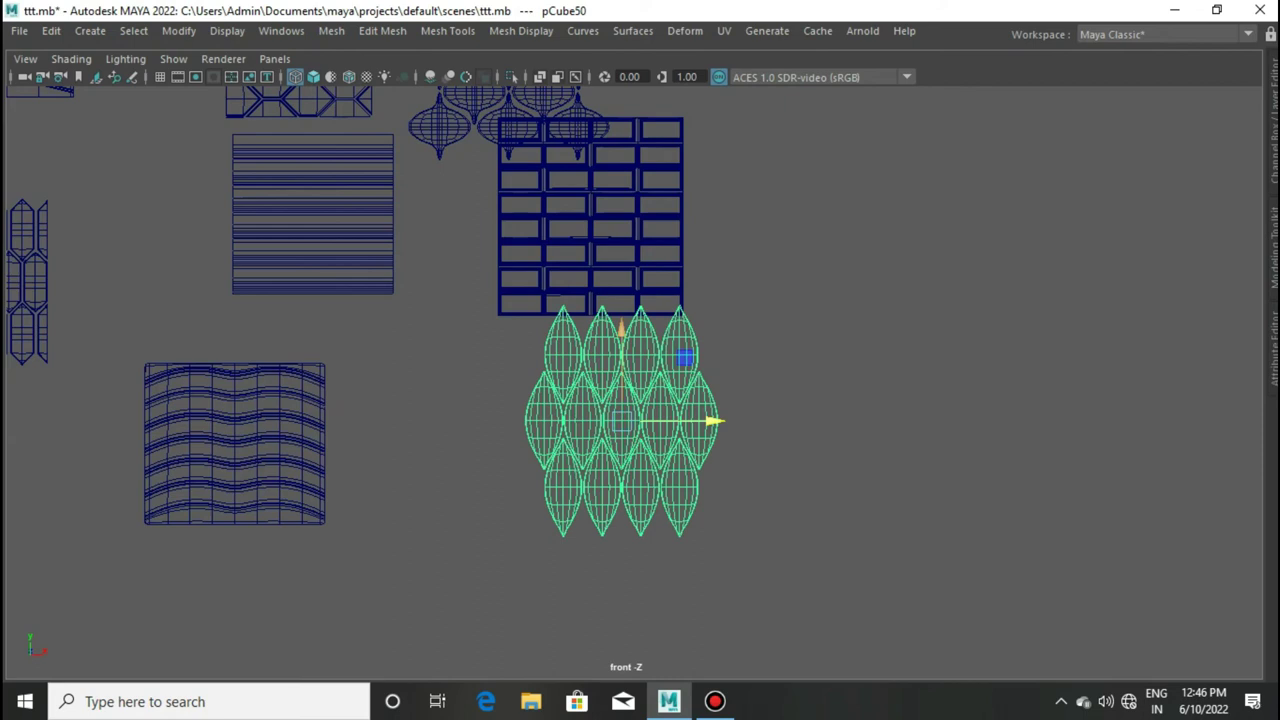
scroll(634, 378, up, 1)
drag(723, 425, 558, 425)
click(280, 240)
drag(281, 197, 449, 441)
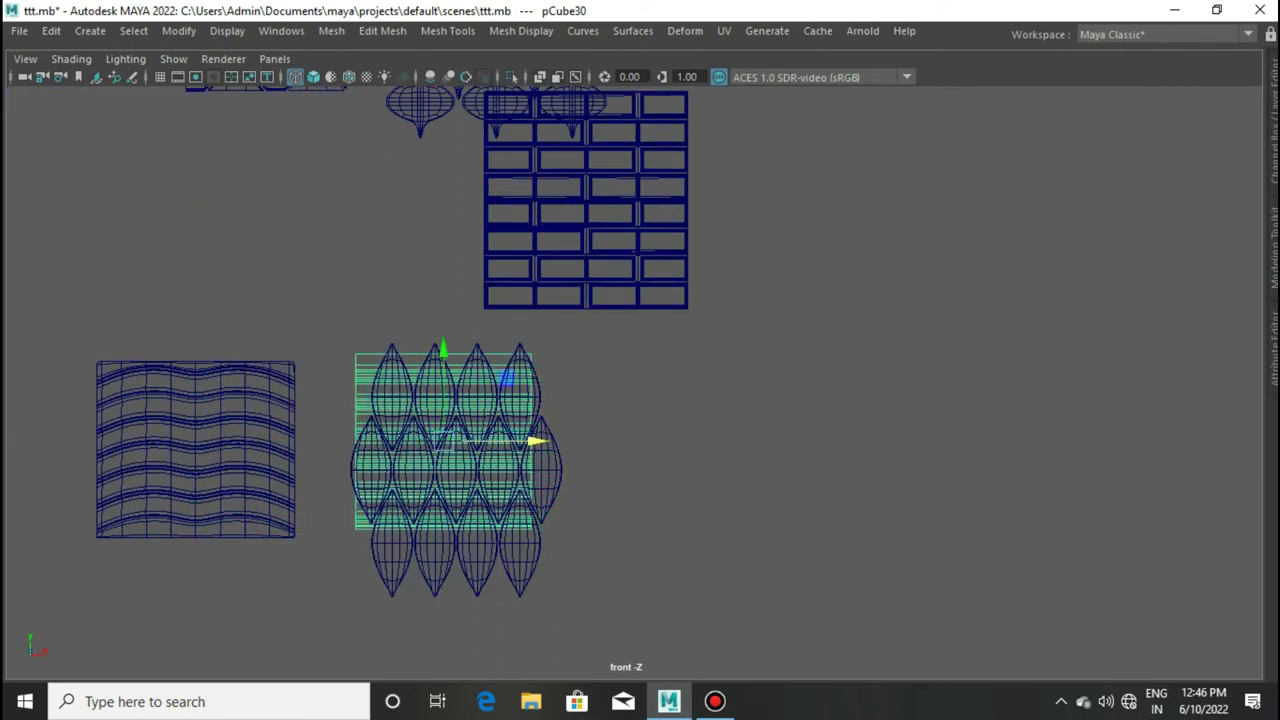
drag(443, 350, 443, 156)
drag(537, 246, 362, 246)
click(700, 450)
Step: Show the scene shaded and inspect the leaf tile in perspective and front views
scroll(634, 400, up, 1)
scroll(634, 400, up, 1)
key(5)
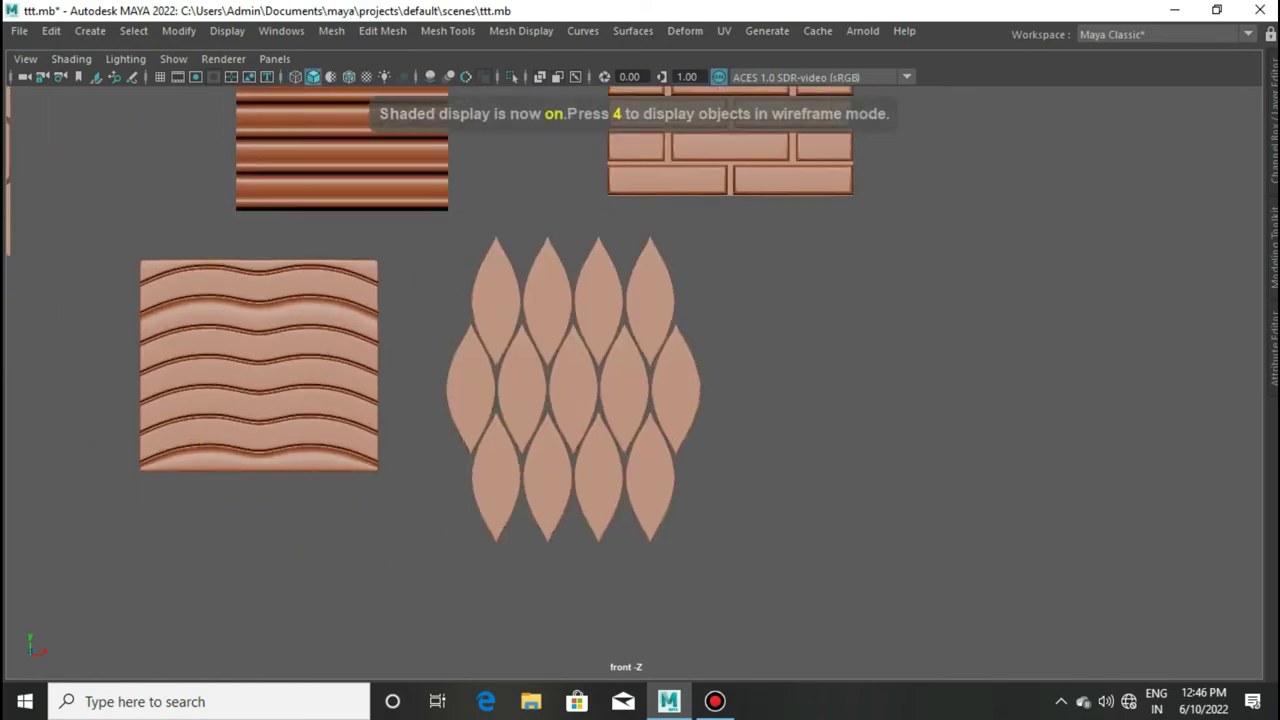
key(space)
key(space)
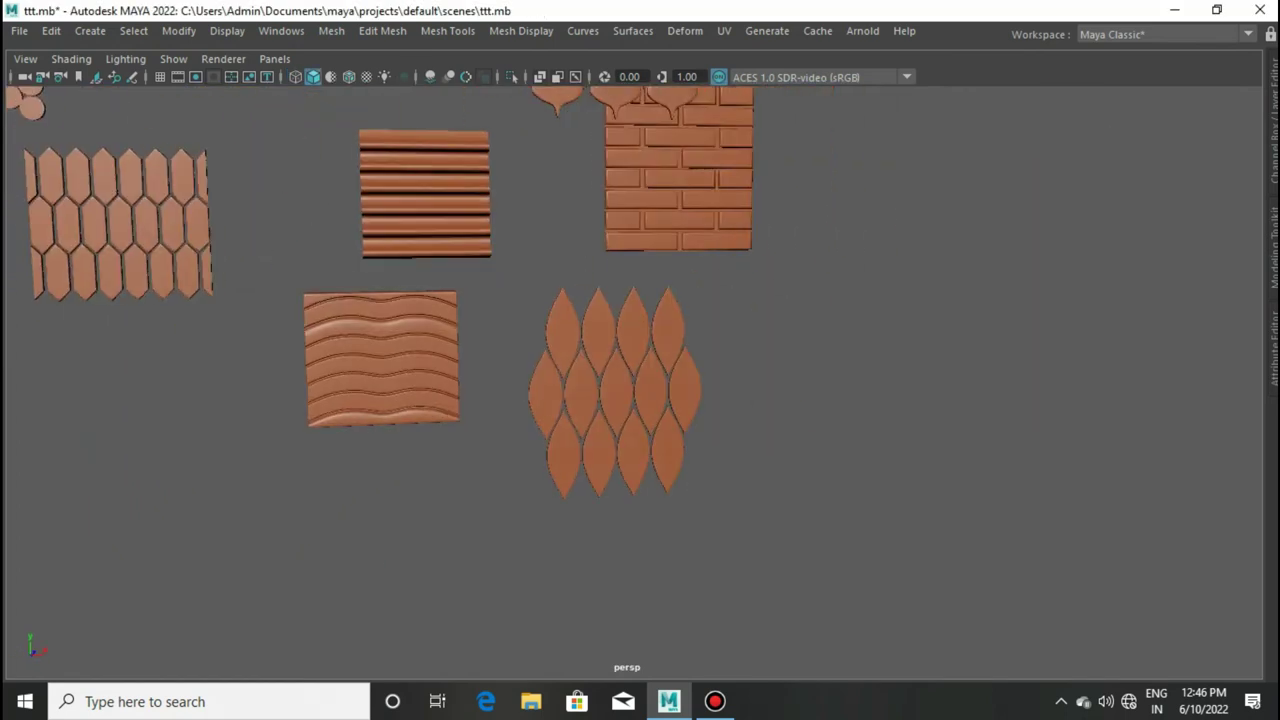
scroll(640, 380, down, 2)
scroll(640, 380, up, 2)
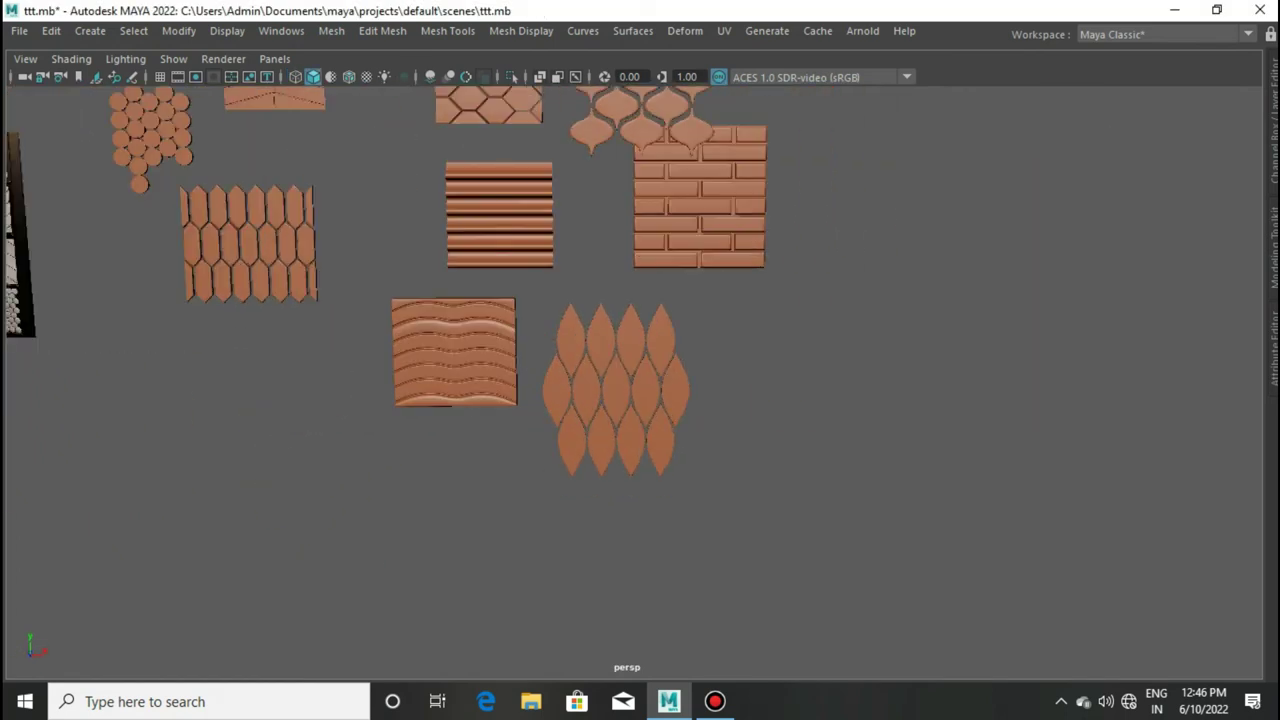
scroll(640, 380, up, 2)
mouse_move(640, 380)
alt+mouse_down()
mouse_move(680, 400)
mouse_move(640, 380)
alt+mouse_up()
key(space)
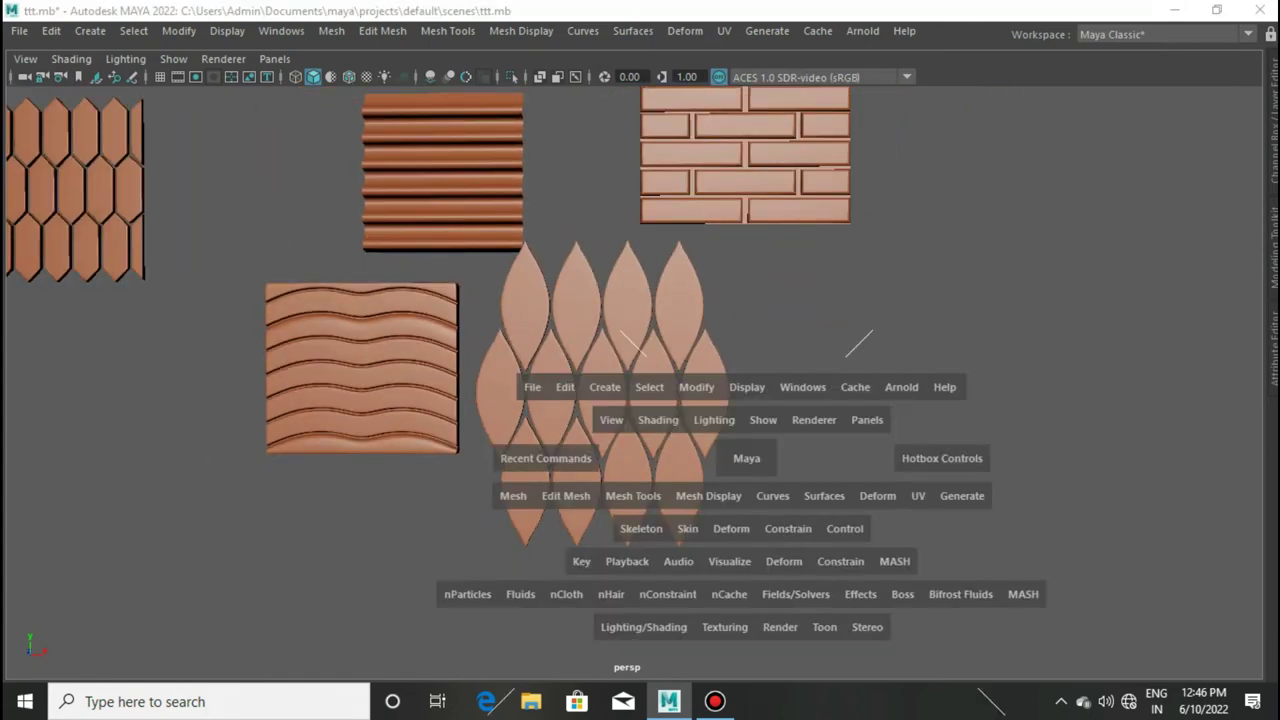
drag(749, 457, 740, 500)
shift+right_drag(683, 317, 683, 317)
Step: Enlarge the backing plate to cover the leaf tiles and show the scene in wireframe
scroll(633, 385, down, 2)
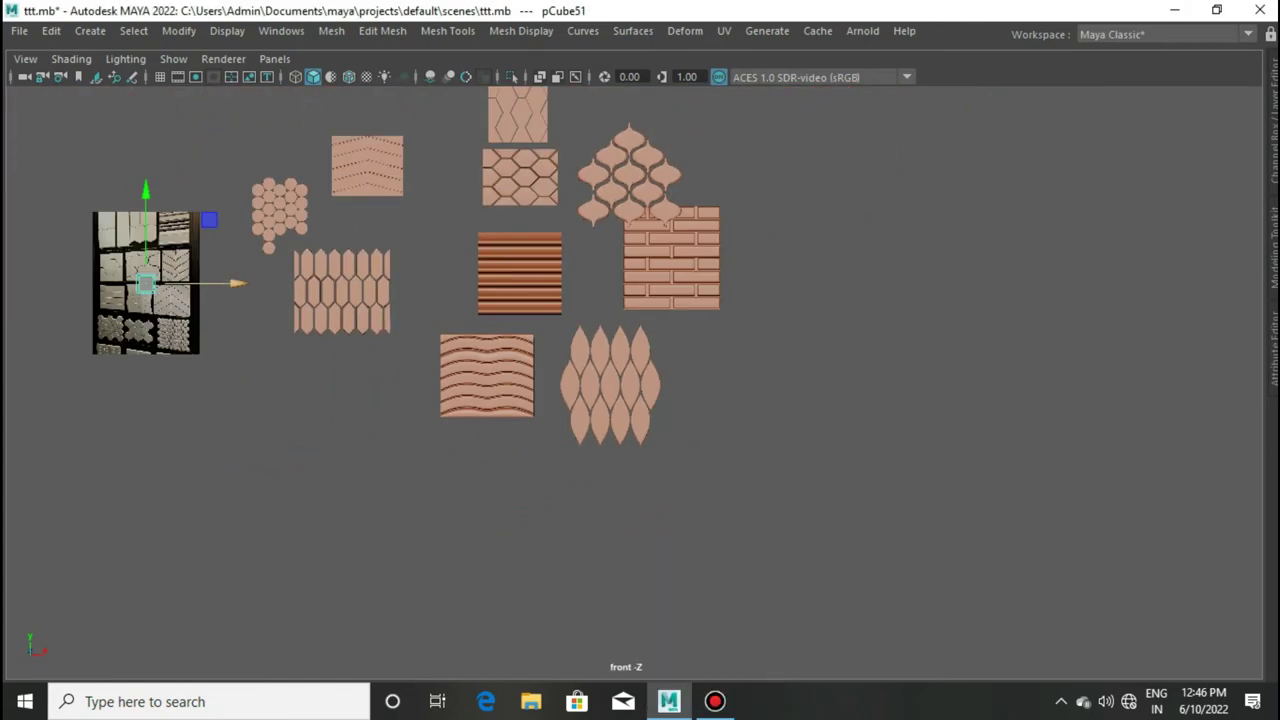
scroll(634, 382, up, 2)
scroll(634, 382, up, 1)
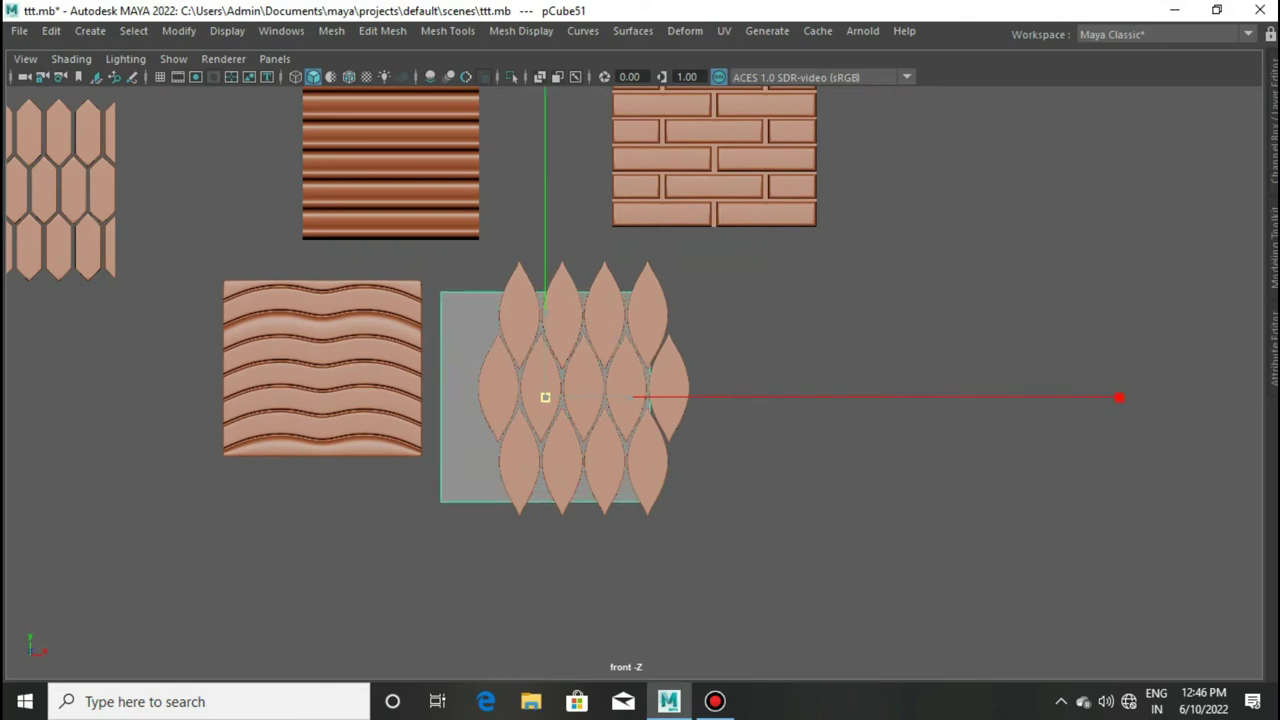
key(ctrl+z)
drag(545, 320, 545, 310)
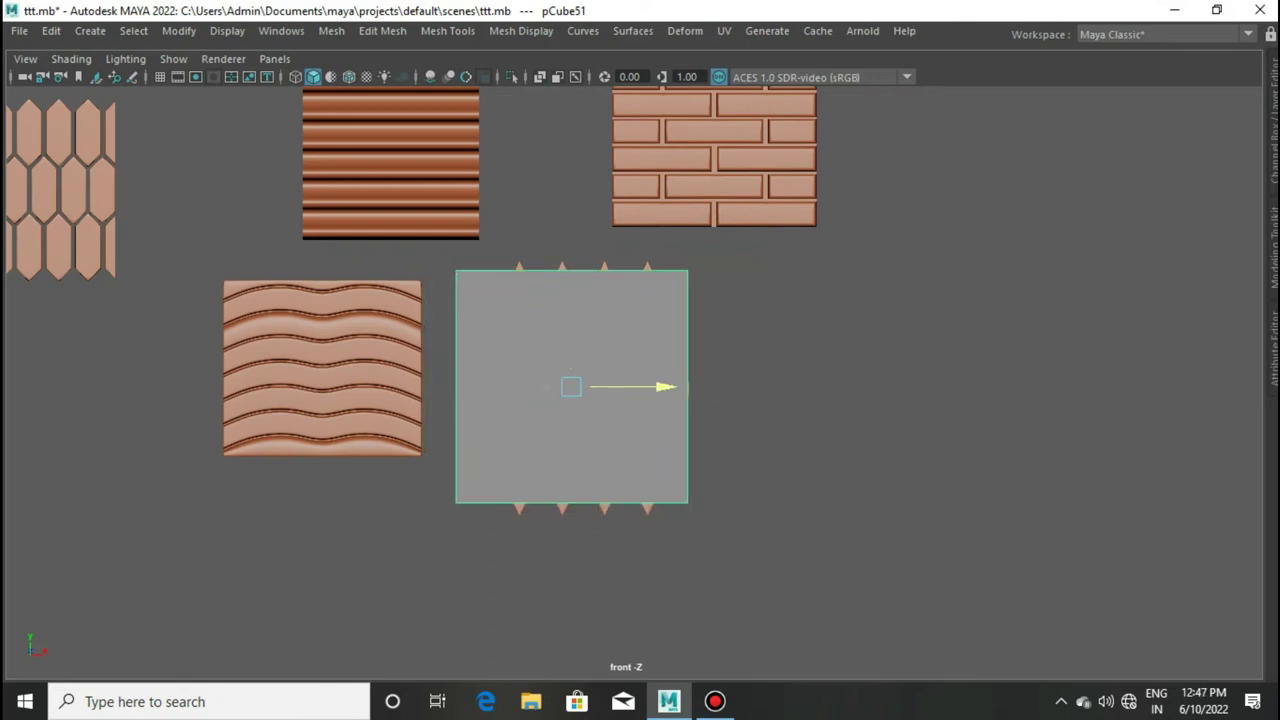
key(4)
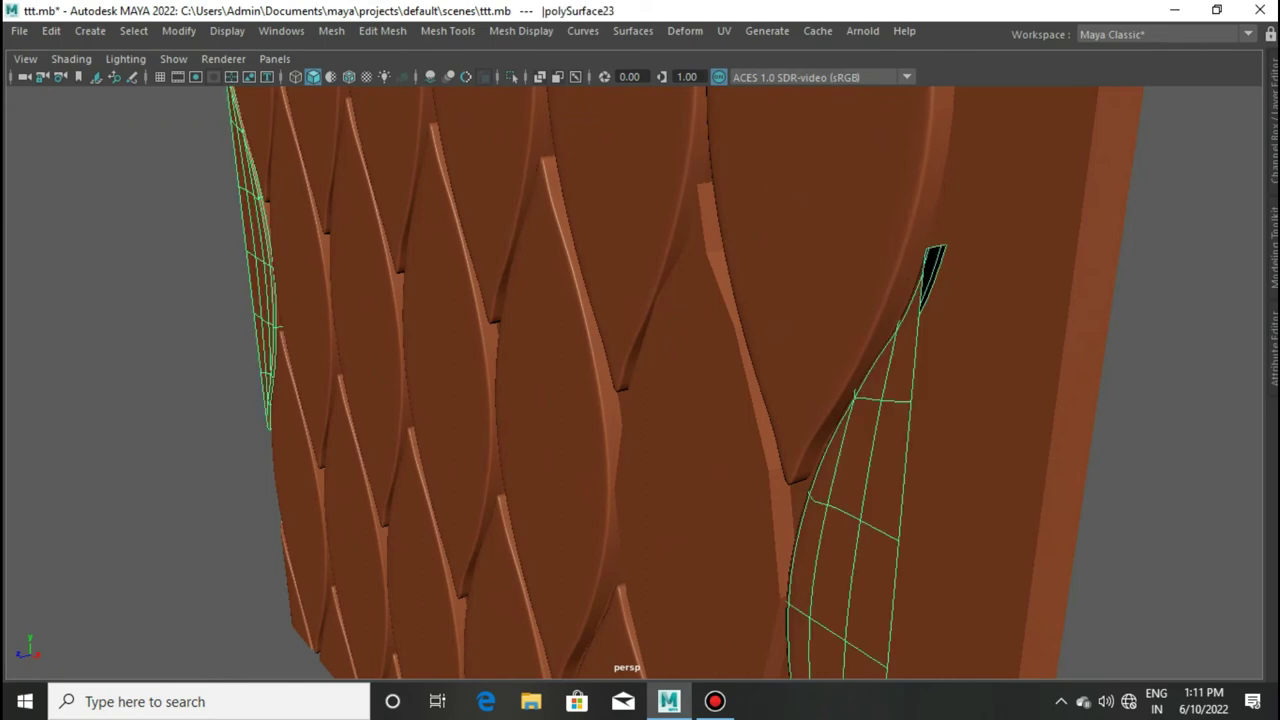
Step: Select edges along the panel border and orbit to inspect the side edges
click(932, 262)
mouse_move(932, 262)
alt+mouse_down()
mouse_move(516, 497)
mouse_move(366, 100)
mouse_move(779, 370)
mouse_move(430, 92)
alt+mouse_up()
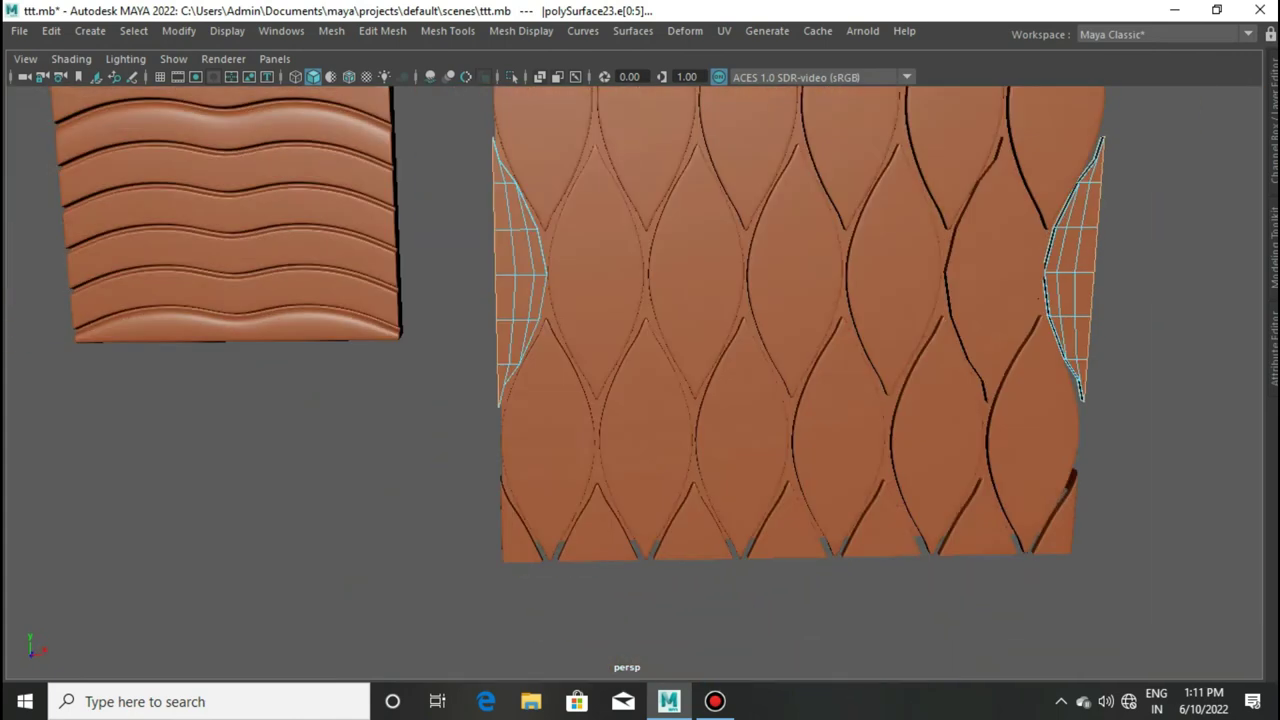
scroll(430, 92, up, 2)
mouse_move(441, 212)
alt+mouse_down()
mouse_move(551, 150)
mouse_move(614, 143)
mouse_move(668, 370)
alt+mouse_up()
mouse_move(677, 447)
alt+mouse_down()
mouse_move(420, 400)
mouse_move(150, 390)
alt+mouse_up()
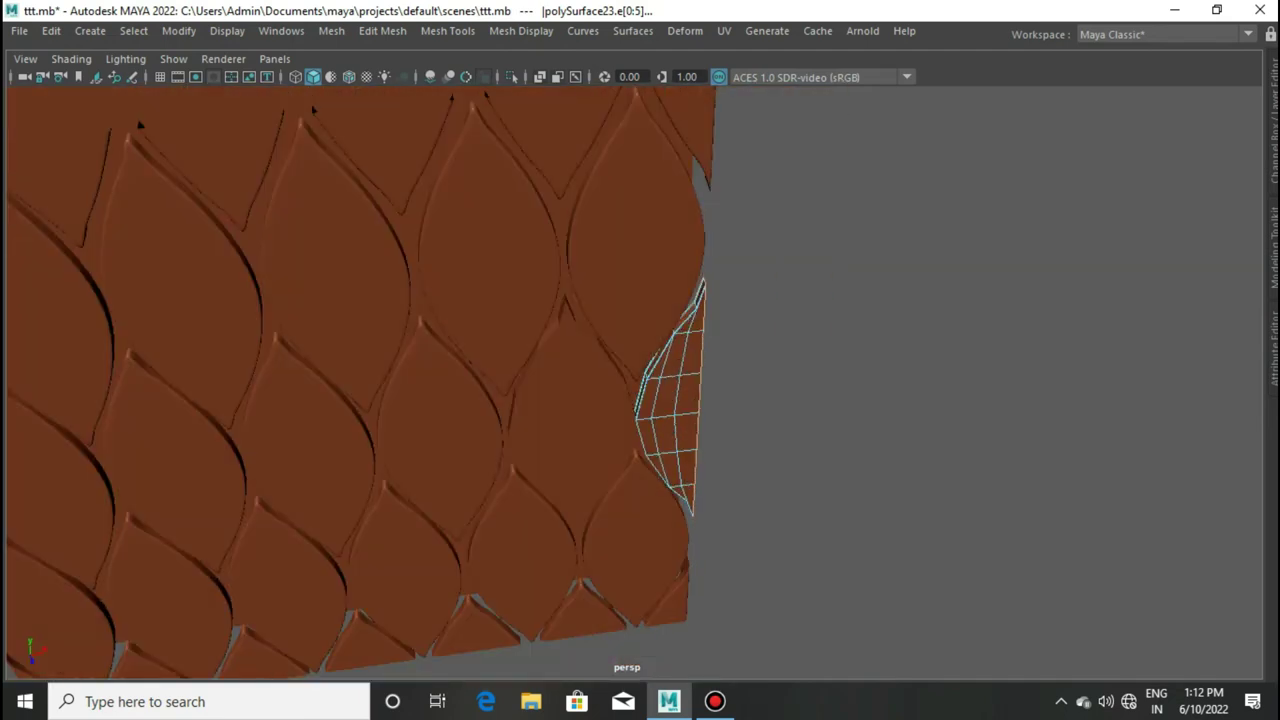
alt+drag(360, 390, 300, 390)
scroll(500, 400, up, 3)
scroll(500, 400, up, 3)
scroll(500, 400, up, 2)
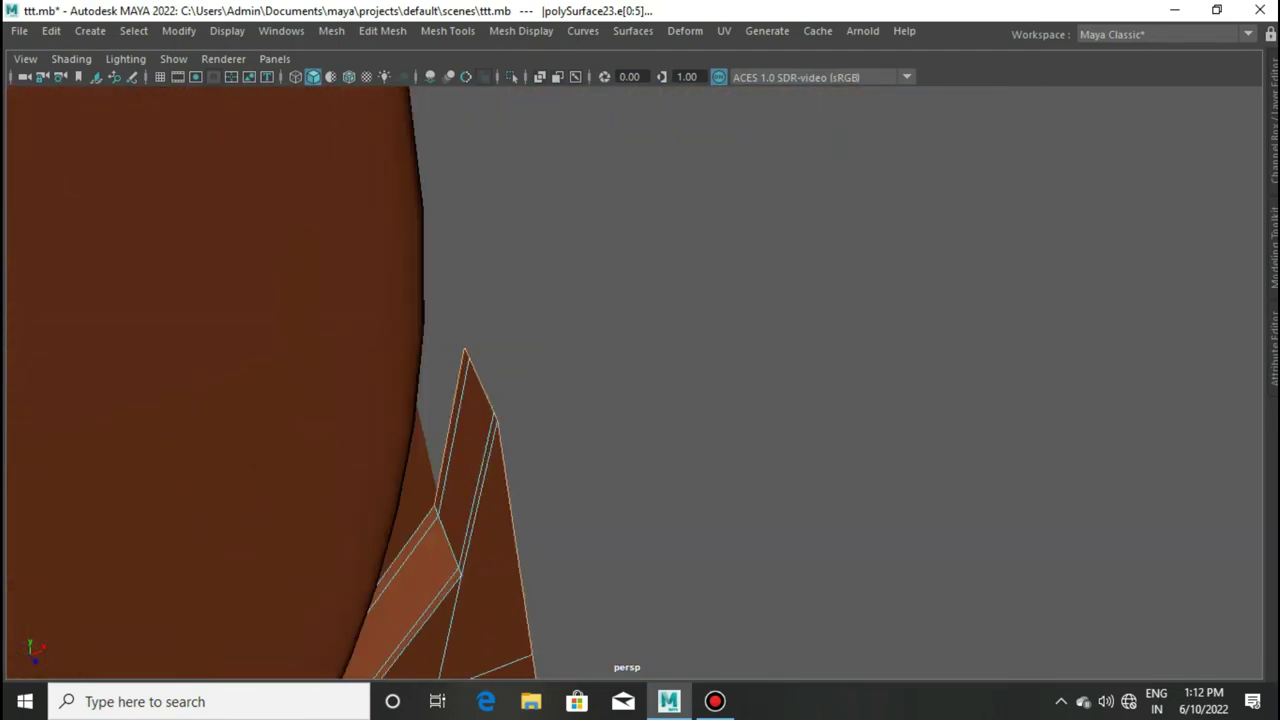
alt+drag(640, 400, 440, 380)
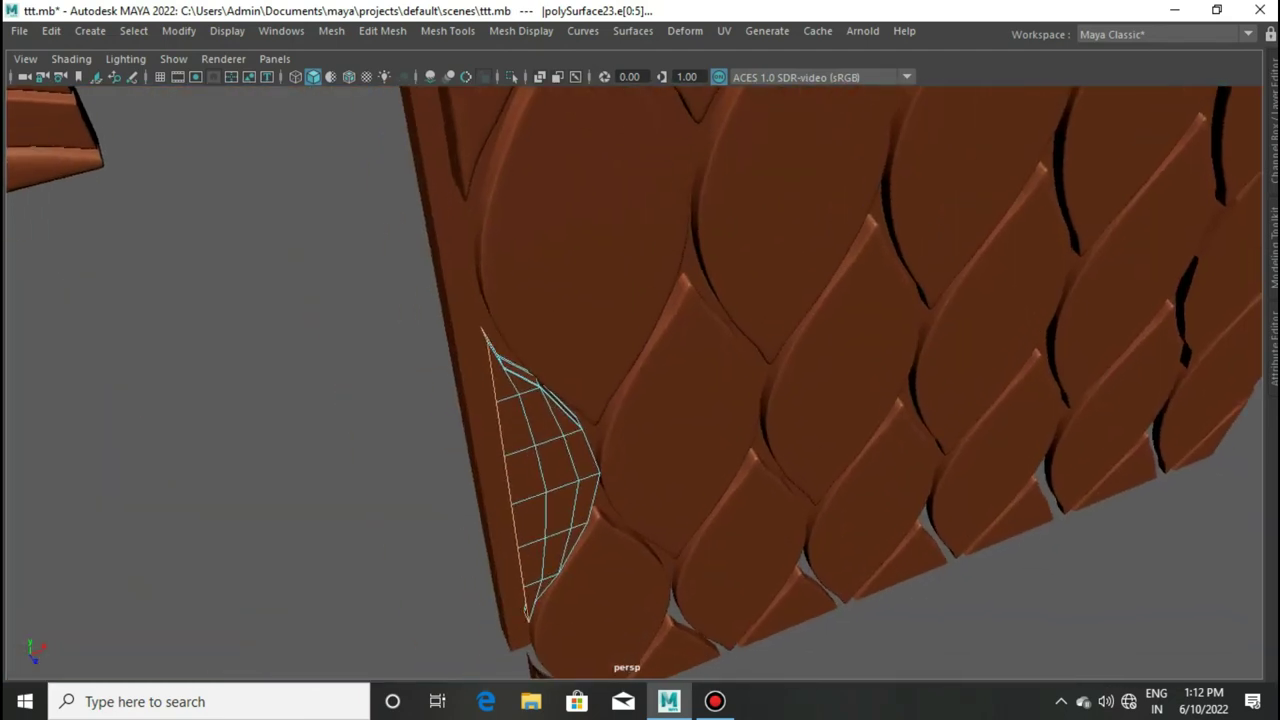
scroll(640, 380, up, 3)
mouse_move(640, 160)
alt+mouse_down()
mouse_move(827, 154)
mouse_move(877, 242)
mouse_move(800, 250)
alt+mouse_up()
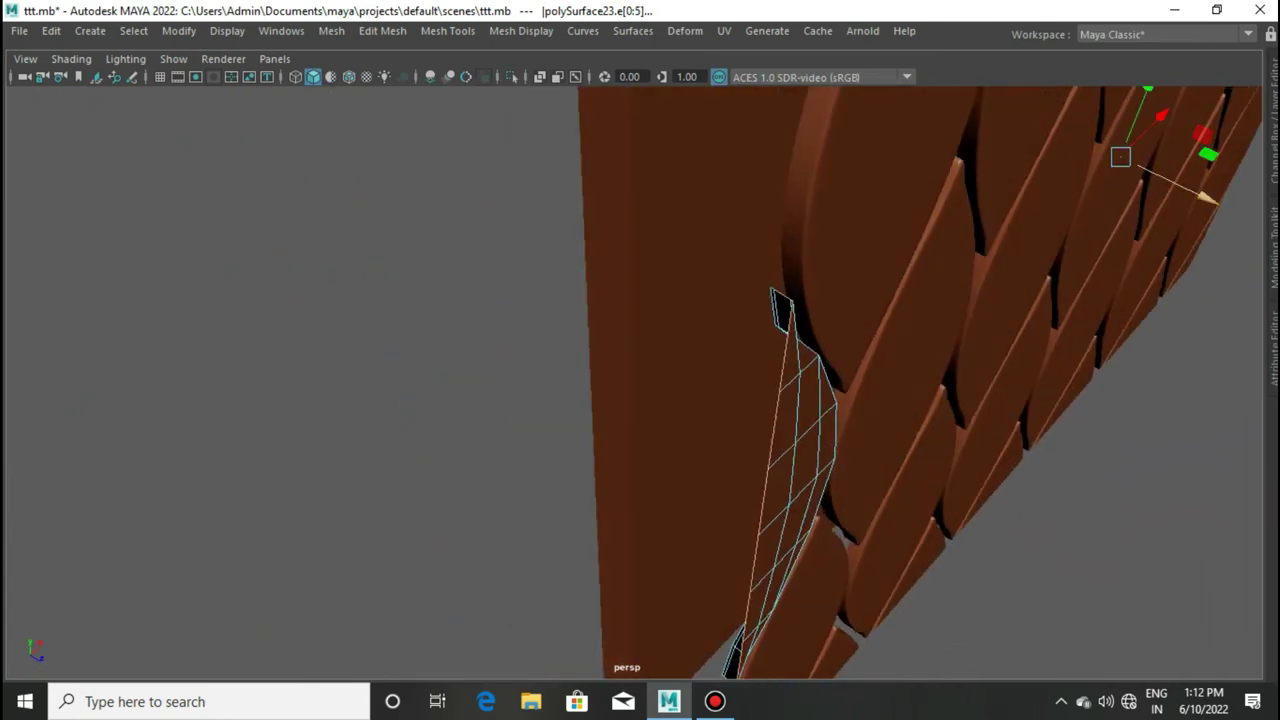
Step: In edge mode, check the half-leaf tiles on the panel's other side
key(F10)
alt+drag(767, 374, 570, 388)
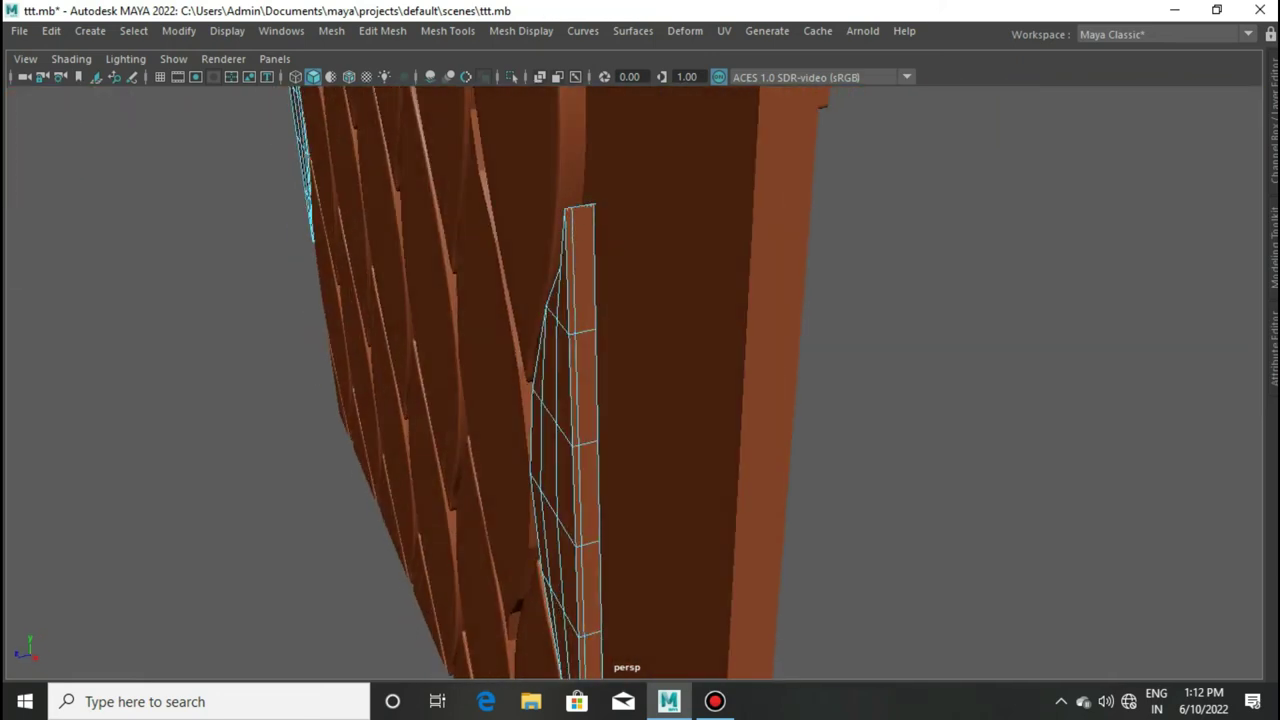
right_drag(894, 188, 989, 157)
alt+drag(900, 300, 720, 330)
mouse_move(640, 360)
alt+mouse_down()
mouse_move(560, 370)
mouse_move(700, 350)
mouse_move(600, 300)
alt+mouse_up()
scroll(640, 360, down, 3)
Step: Delete the extra leaf copy and marquee-select the whole leaf-tile panel
click(860, 260)
scroll(860, 260, up, 3)
key(ctrl+d)
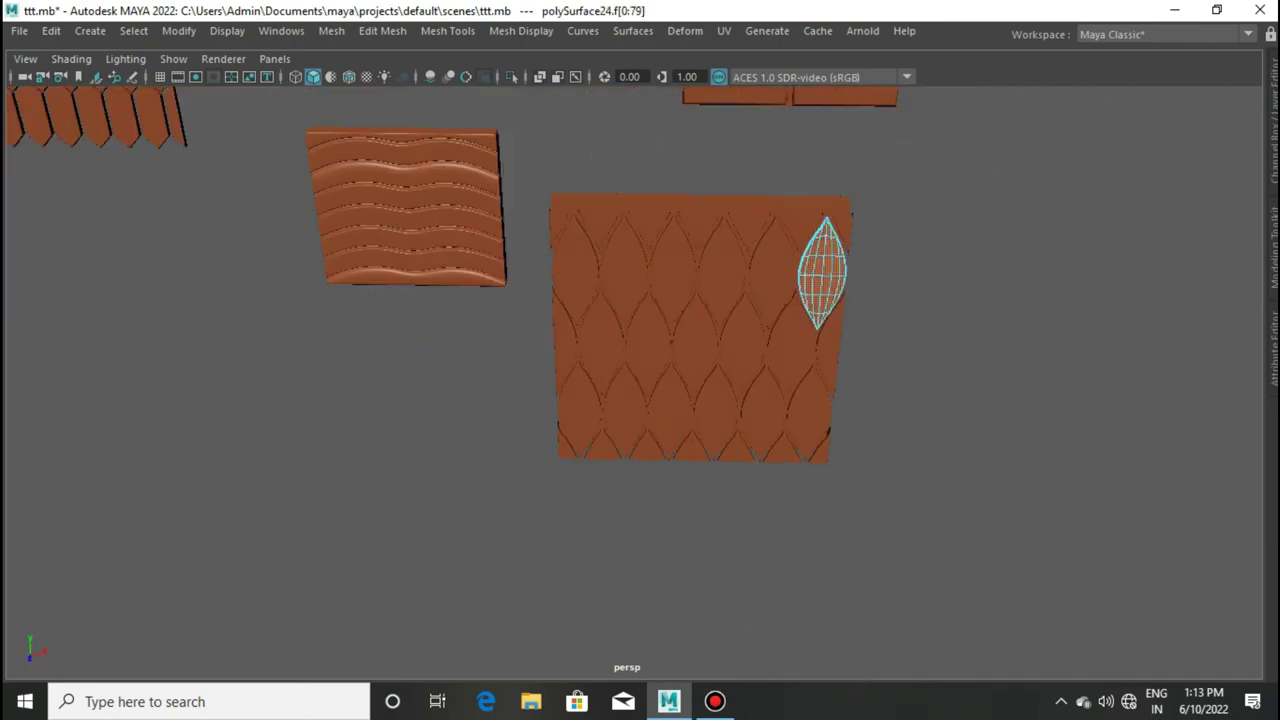
key(Delete)
drag(1005, 613, 1005, 613)
alt+drag(1005, 613, 843, 152)
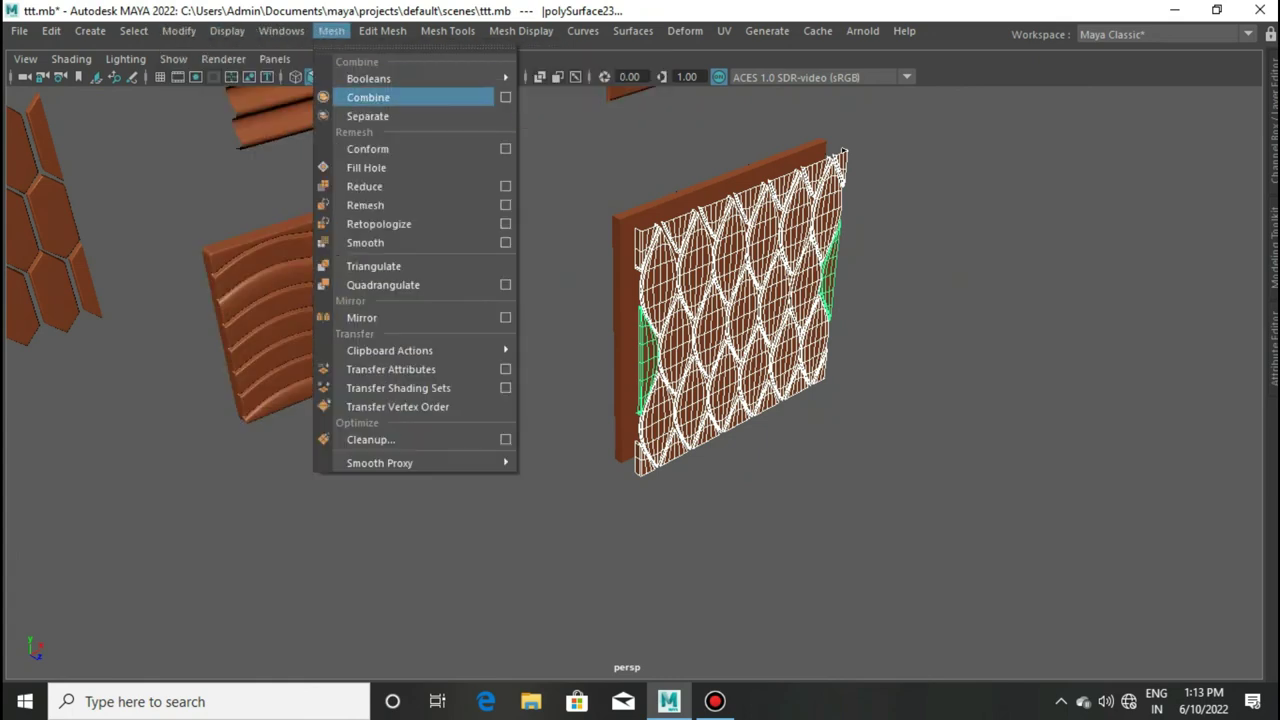
Step: Combine the selected tiles via Mesh > Combine, then select the pCube51 backing board
click(350, 97)
scroll(816, 176, up, 3)
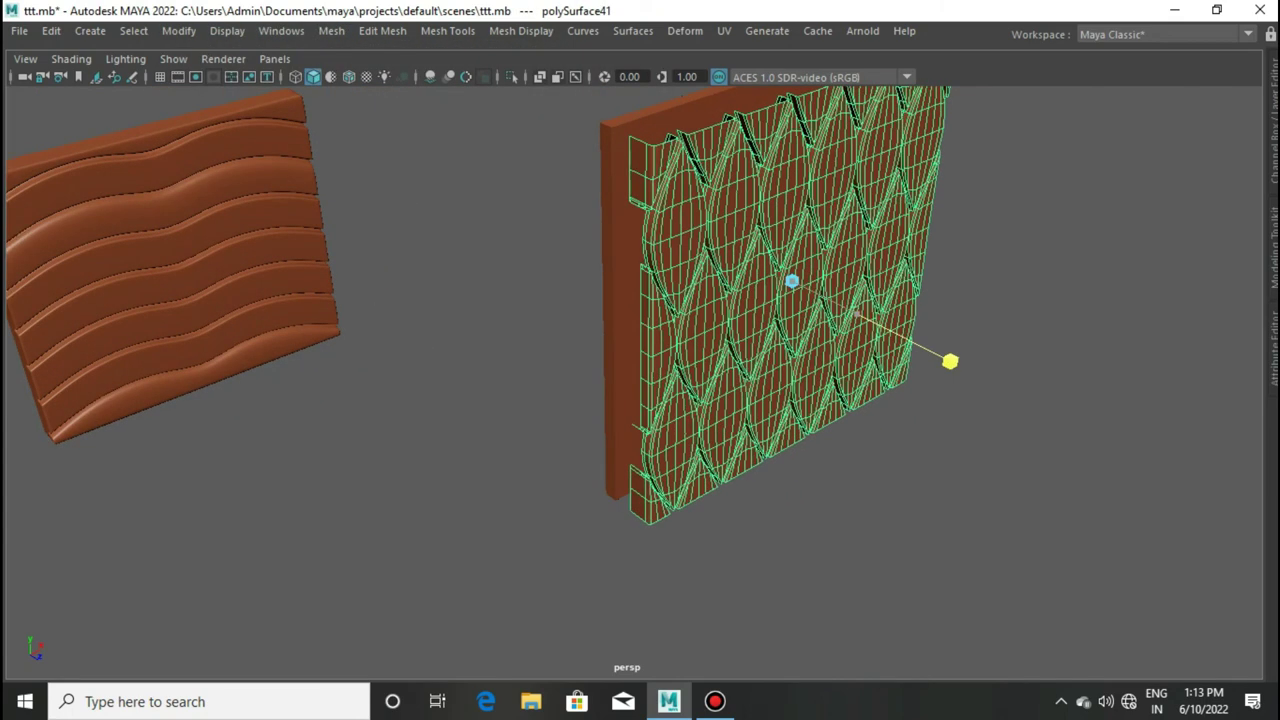
click(615, 300)
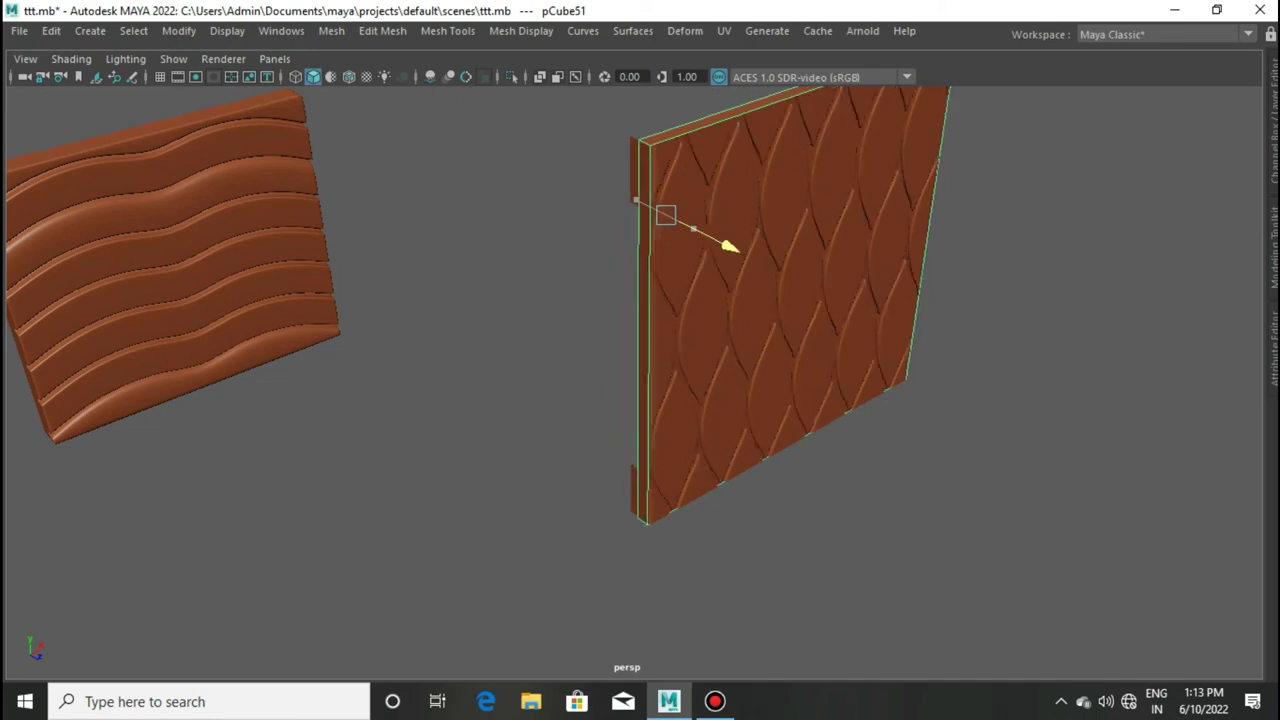
mouse_move(700, 300)
alt+mouse_down()
mouse_move(640, 320)
mouse_move(660, 380)
mouse_move(690, 330)
mouse_move(660, 310)
mouse_move(600, 310)
alt+mouse_up()
mouse_move(857, 400)
alt+mouse_down()
mouse_move(700, 300)
mouse_move(611, 266)
alt+mouse_up()
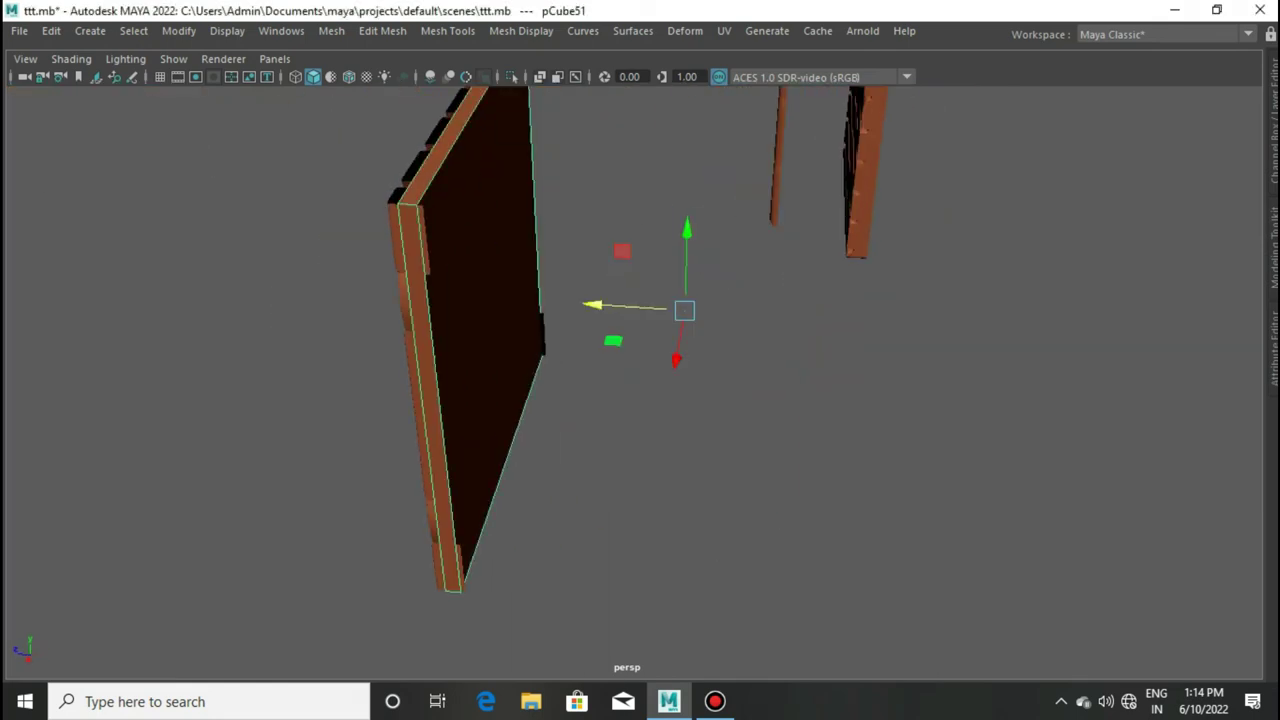
click(485, 300)
click(650, 400)
alt+drag(650, 400, 540, 370)
scroll(700, 290, up, 2)
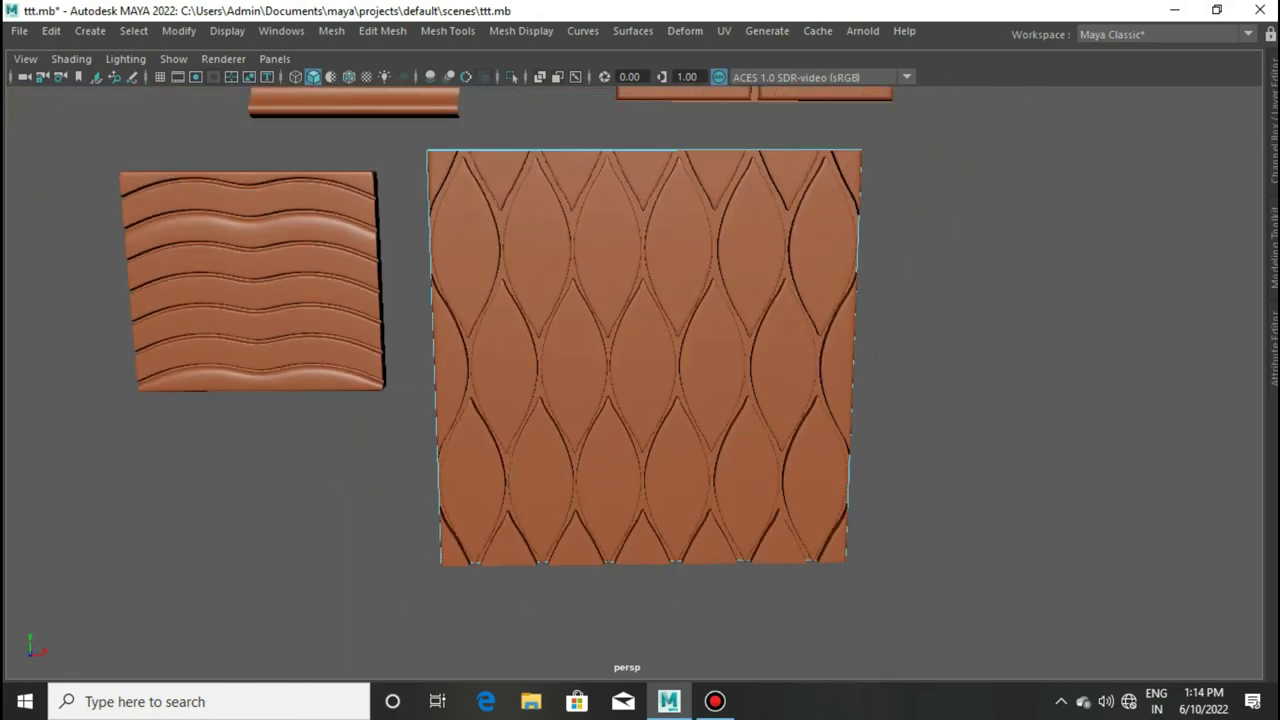
scroll(700, 290, down, 4)
click(640, 370)
key(ctrl+d)
drag(730, 372, 958, 372)
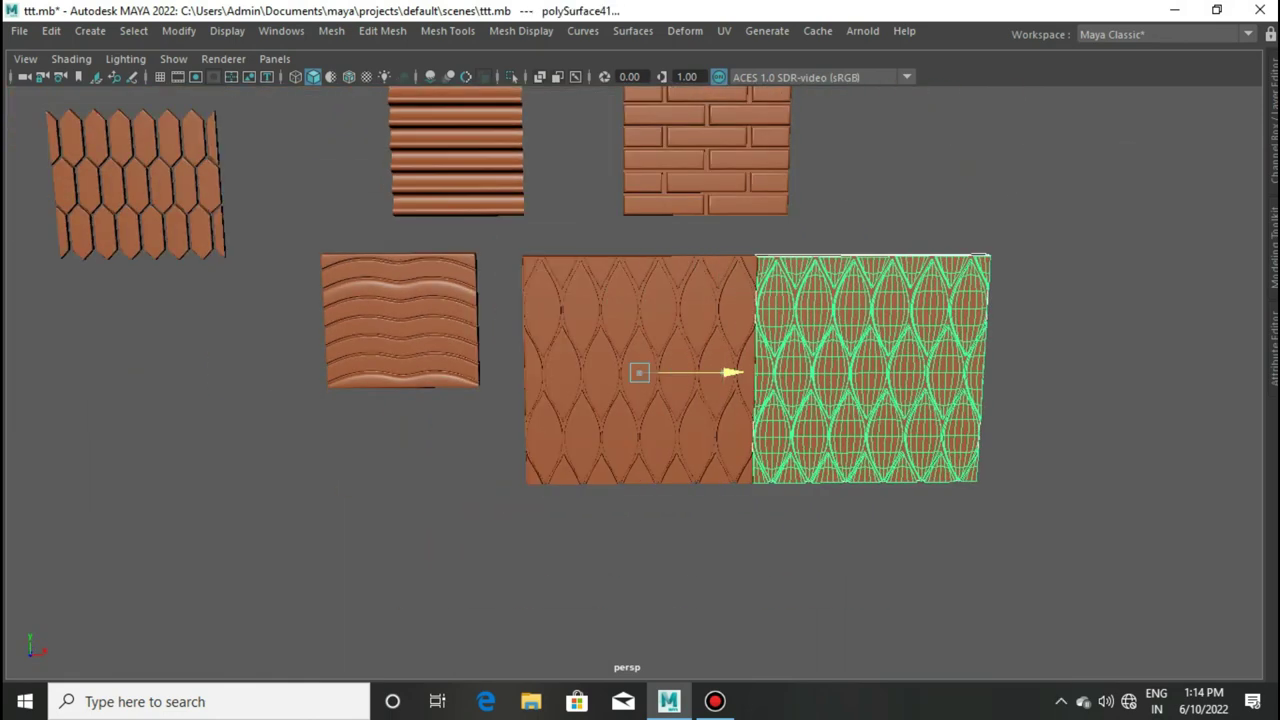
scroll(849, 416, up, 3)
scroll(640, 380, up, 2)
drag(970, 321, 975, 321)
scroll(1000, 310, down, 3)
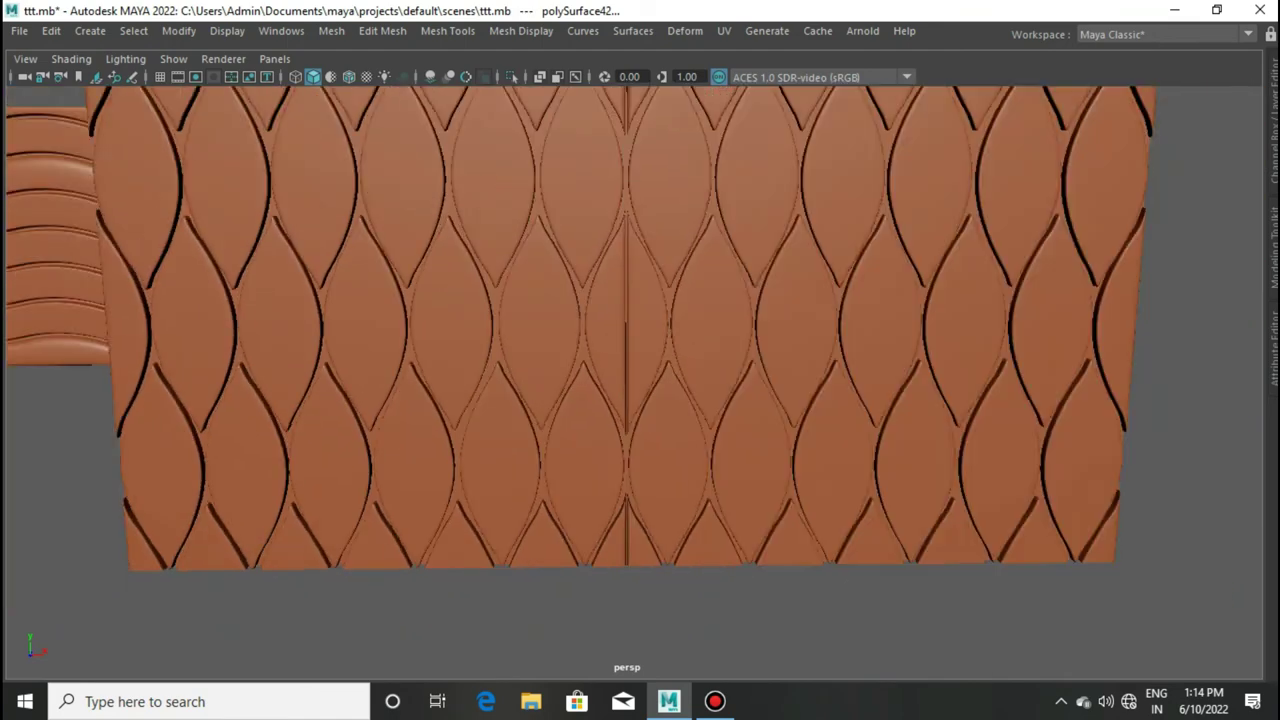
scroll(1000, 310, down, 2)
click(850, 345)
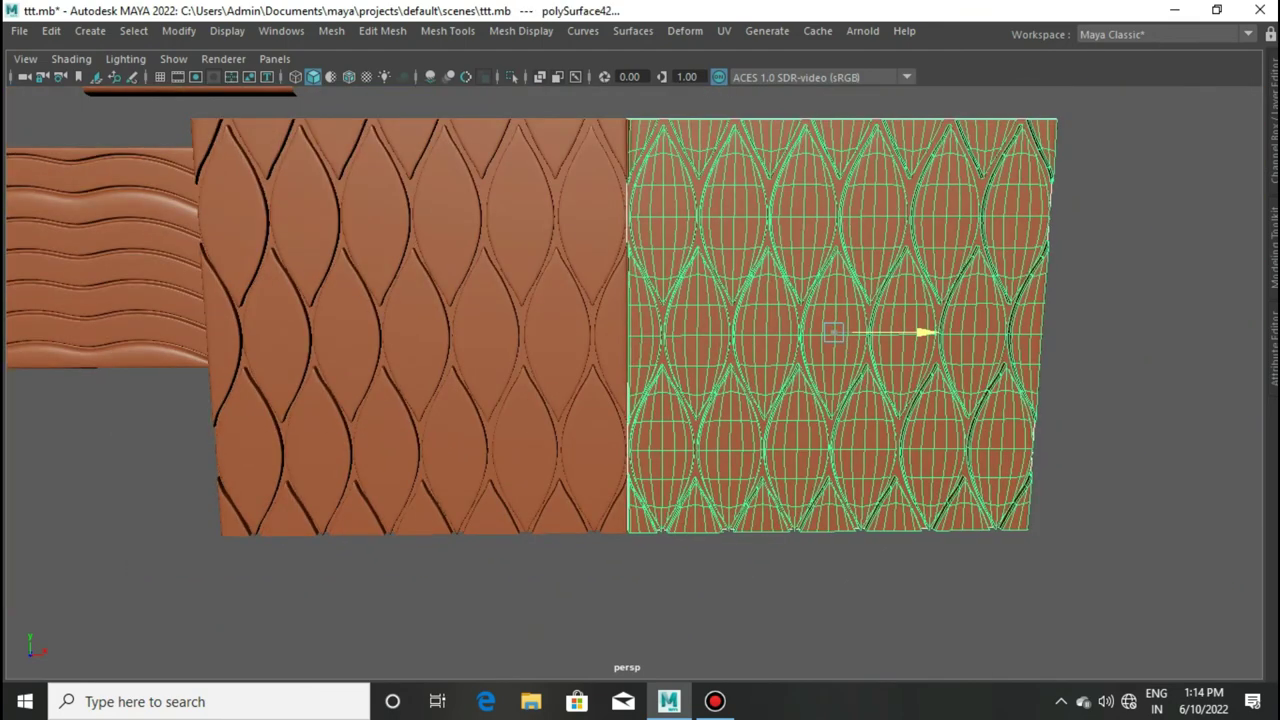
click(626, 560)
scroll(626, 521, down, 4)
key(ctrl+z)
key(ctrl+z)
key(ctrl+z)
key(ctrl+z)
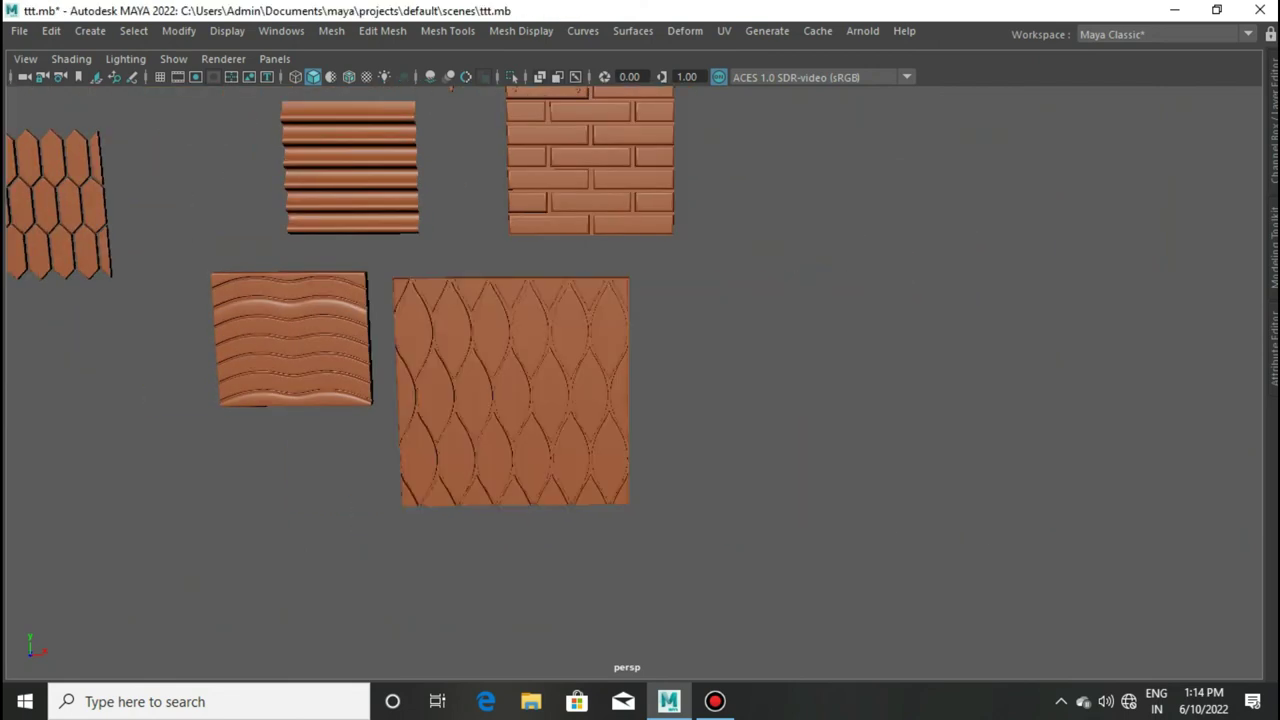
key(ctrl+z)
Step: Select the backing plate pCube52 and pick its border edges in edge mode
click(331, 30)
click(366, 94)
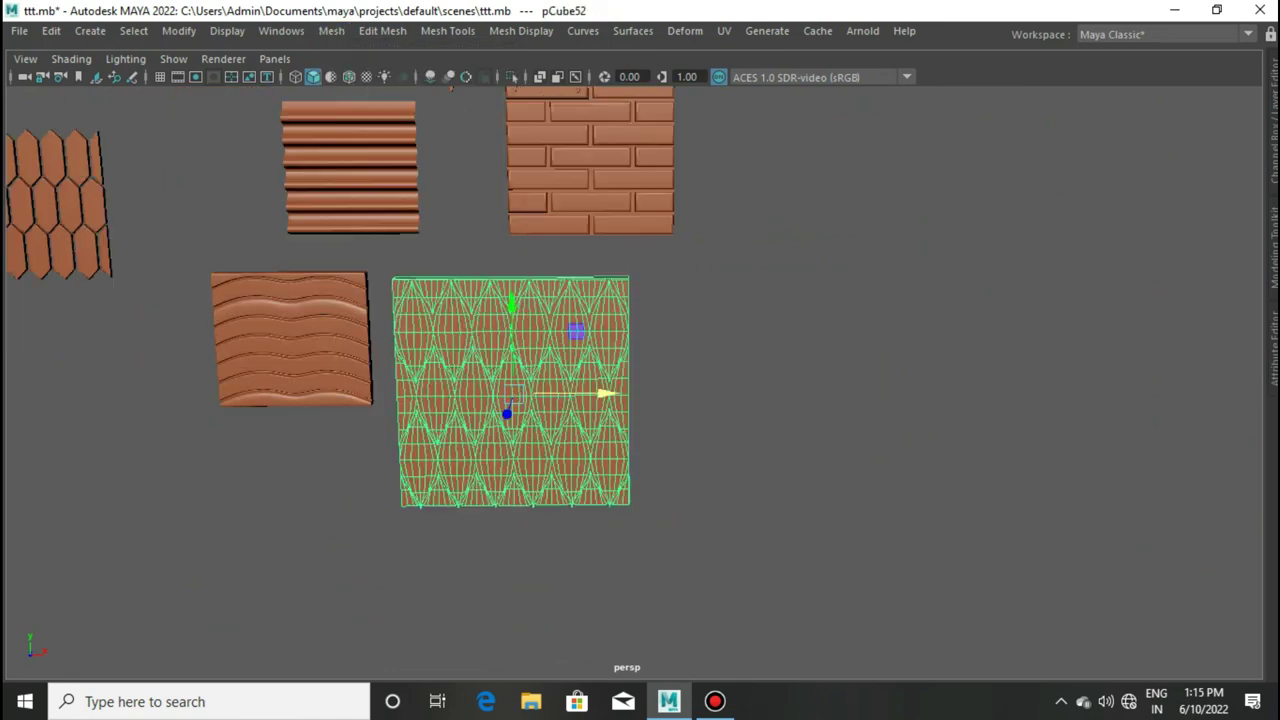
scroll(550, 390, up, 5)
alt+drag(550, 390, 600, 380)
alt+drag(450, 400, 583, 184)
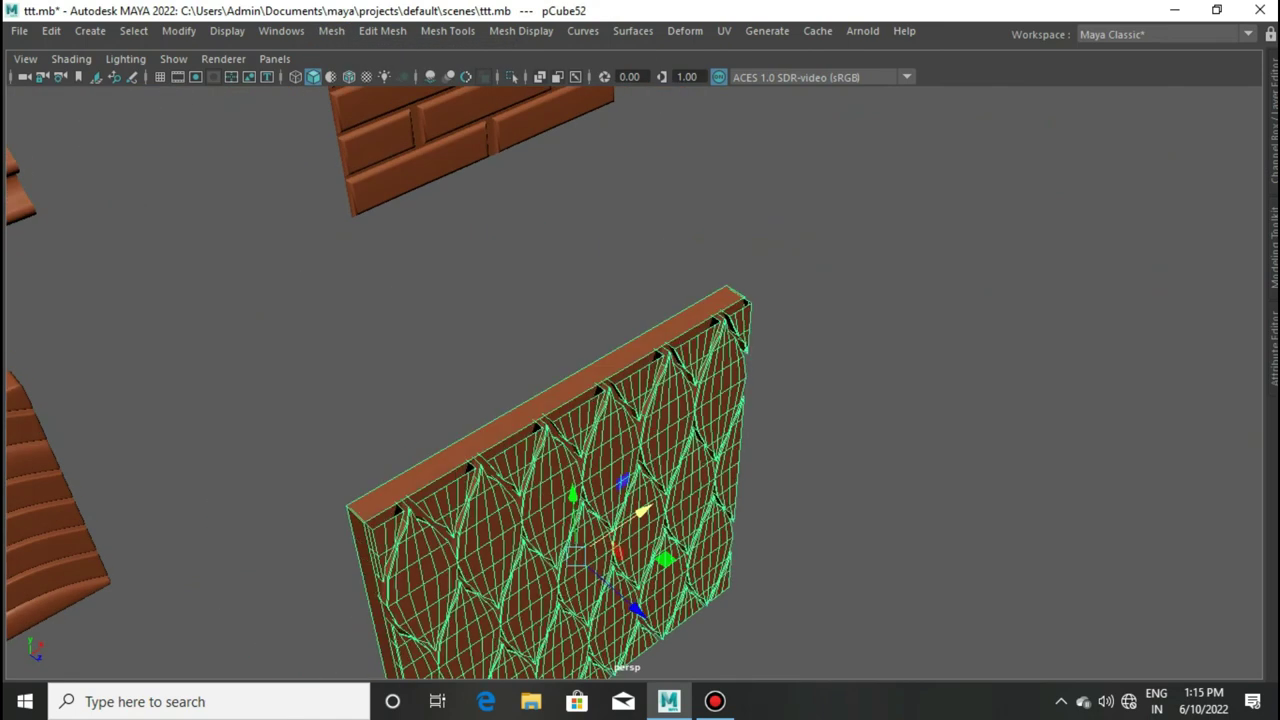
right_click(583, 184)
click(583, 133)
click(631, 414)
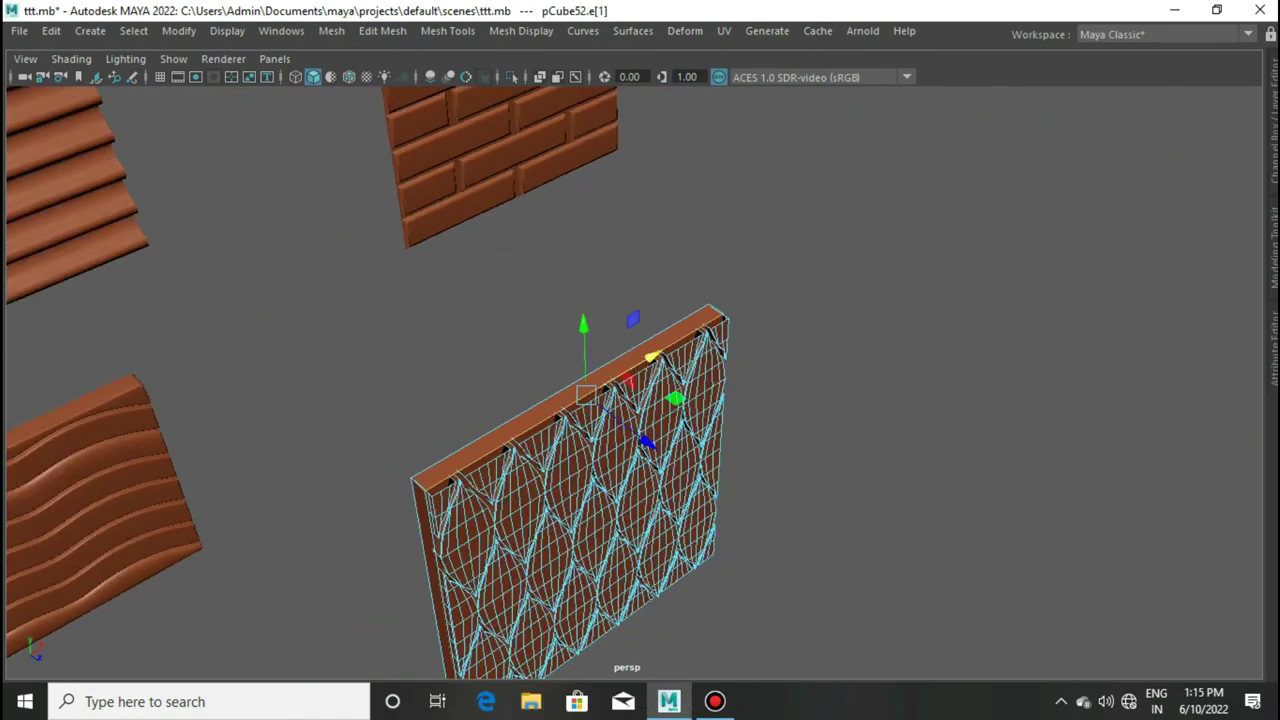
Step: Bevel the plate's border edges with fraction 0.14 and 2 segments
alt+drag(631, 414, 700, 400)
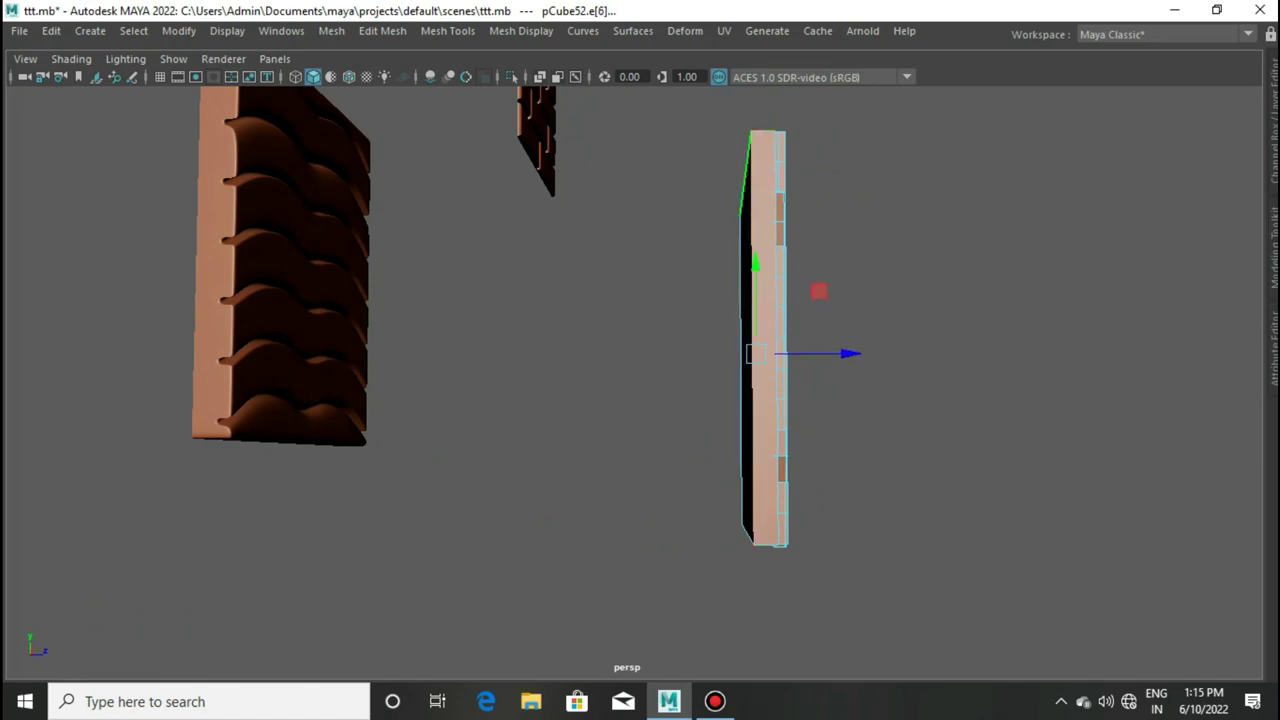
mouse_move(600, 560)
alt+mouse_down()
mouse_move(659, 573)
mouse_move(480, 200)
alt+mouse_up()
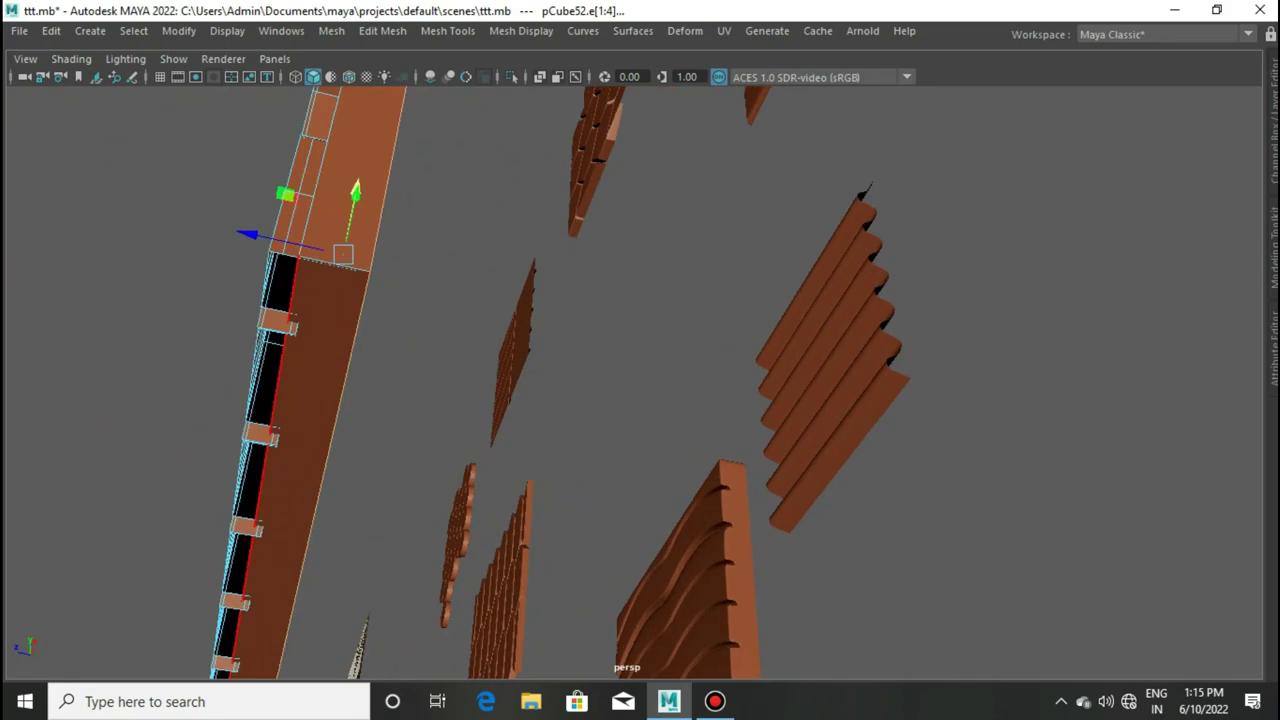
alt+drag(480, 200, 856, 502)
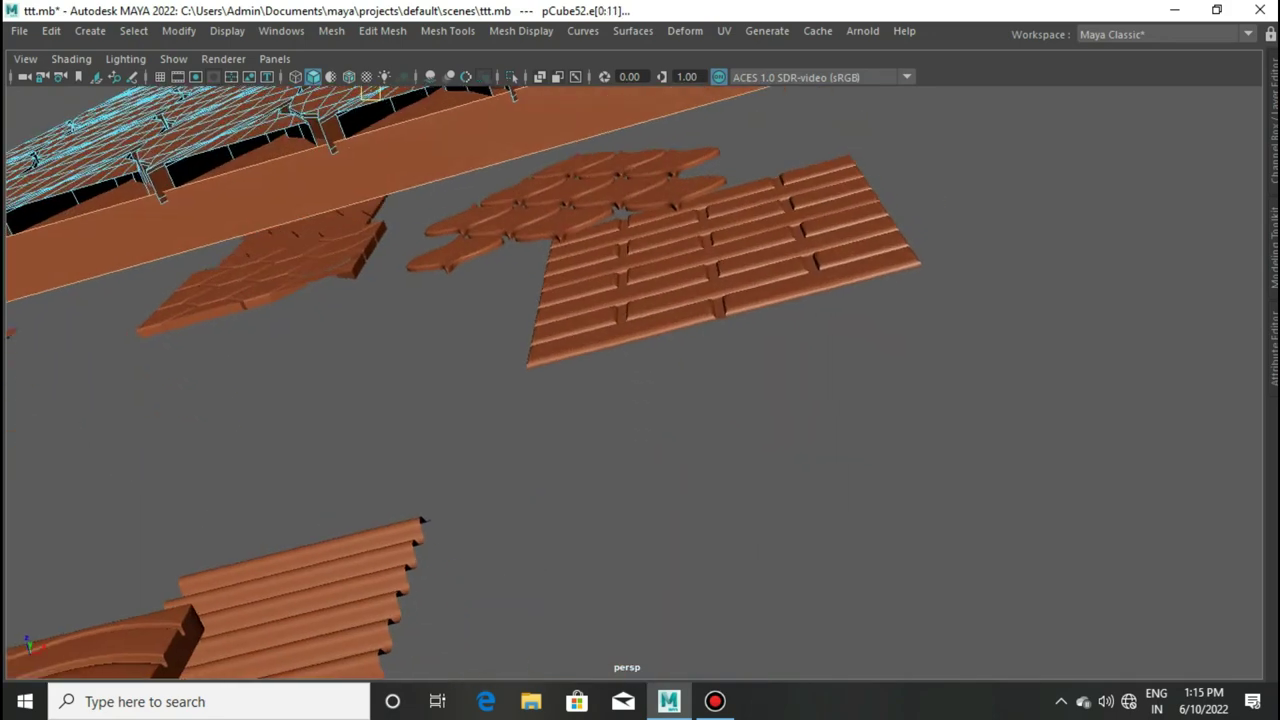
key(f)
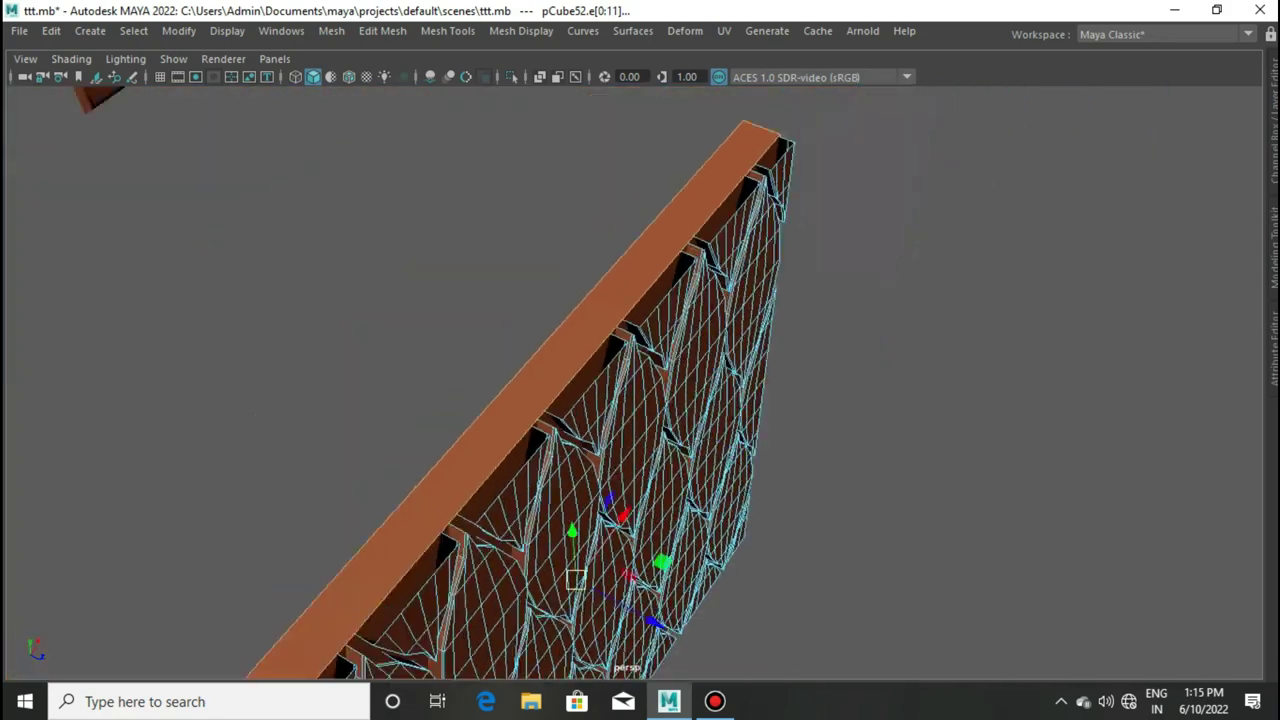
key(ctrl+b)
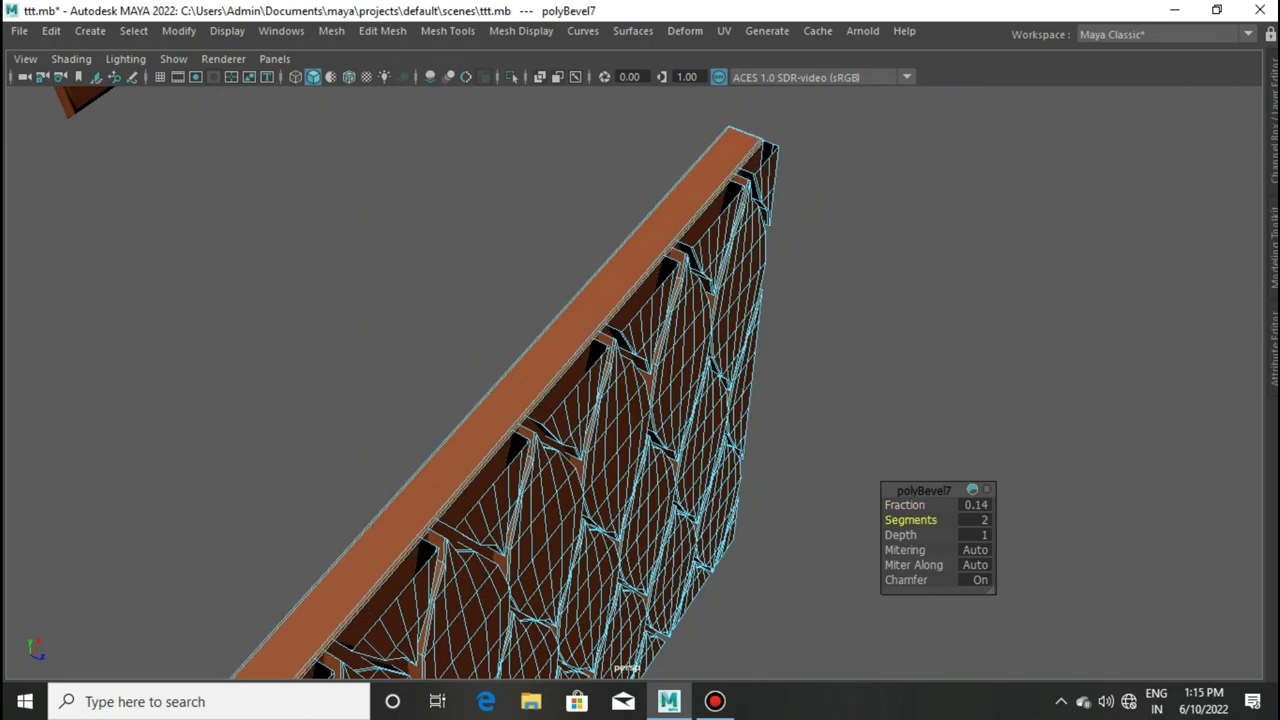
Step: Orbit and zoom back to a front view of all the tile panels
right_drag(808, 183, 900, 157)
mouse_move(900, 157)
alt+mouse_down()
mouse_move(700, 300)
mouse_move(600, 320)
mouse_move(700, 300)
alt+mouse_up()
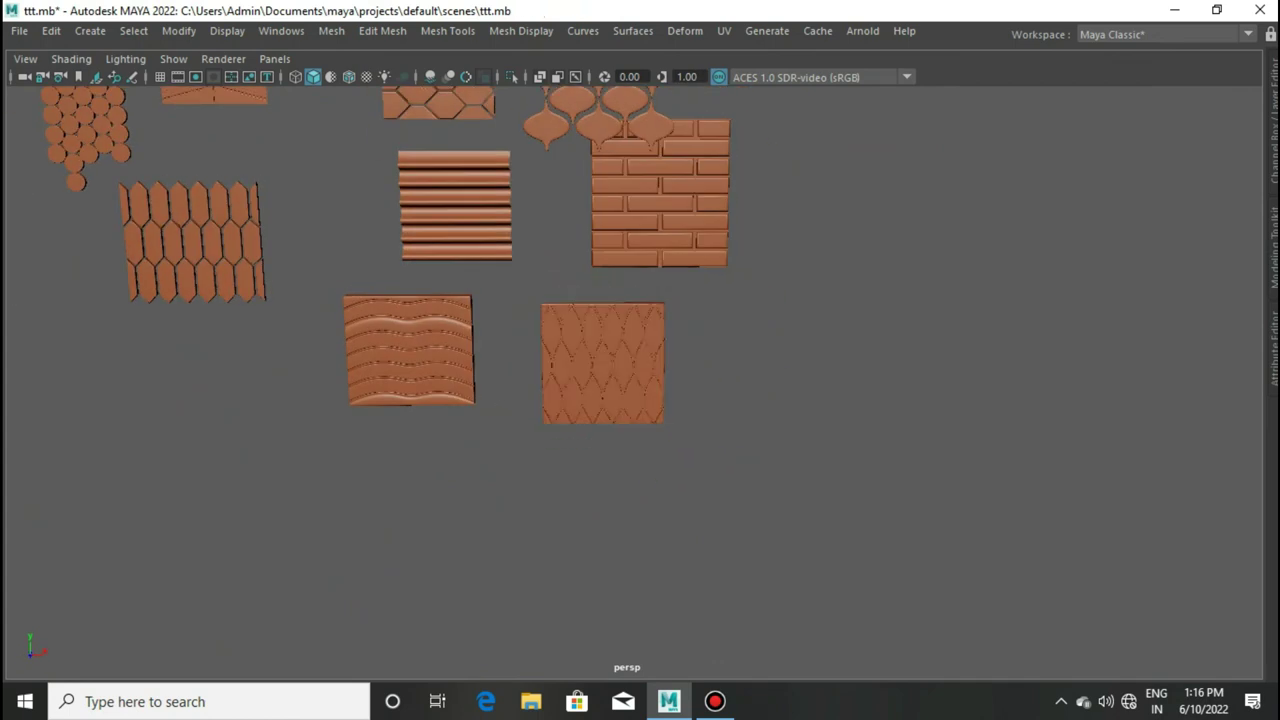
scroll(640, 360, down, 3)
scroll(640, 360, up, 3)
scroll(640, 360, up, 2)
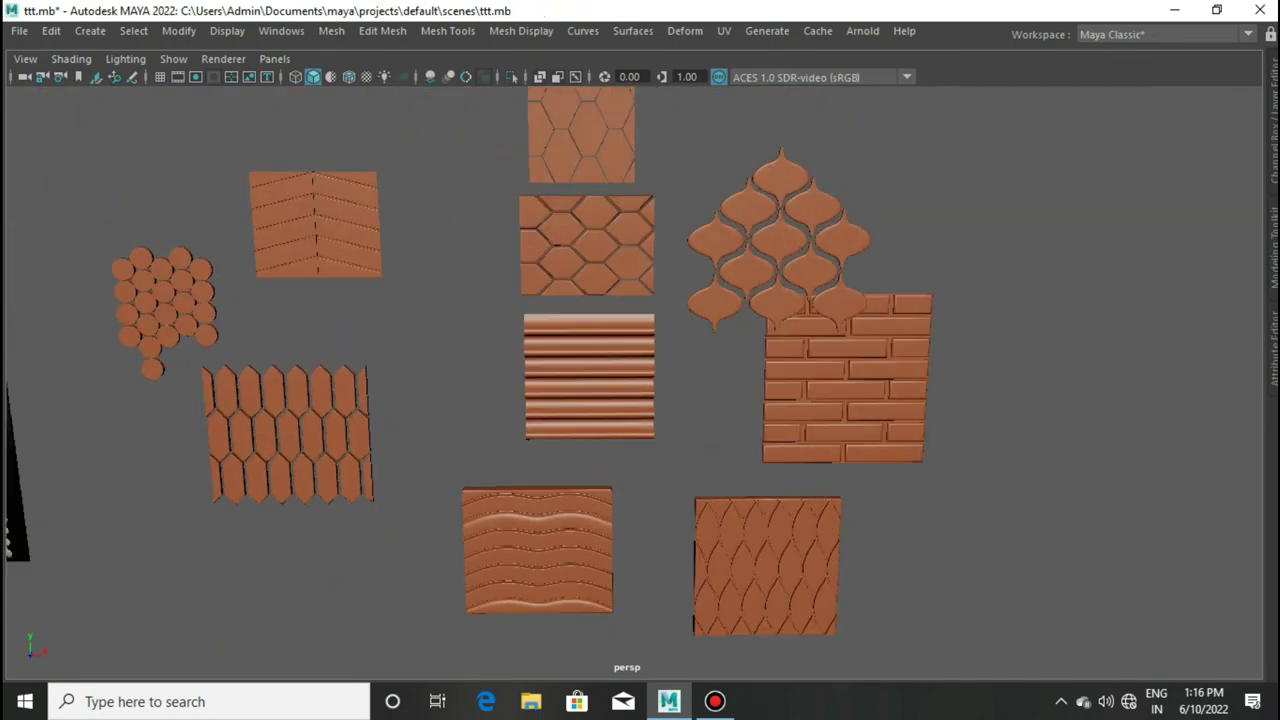